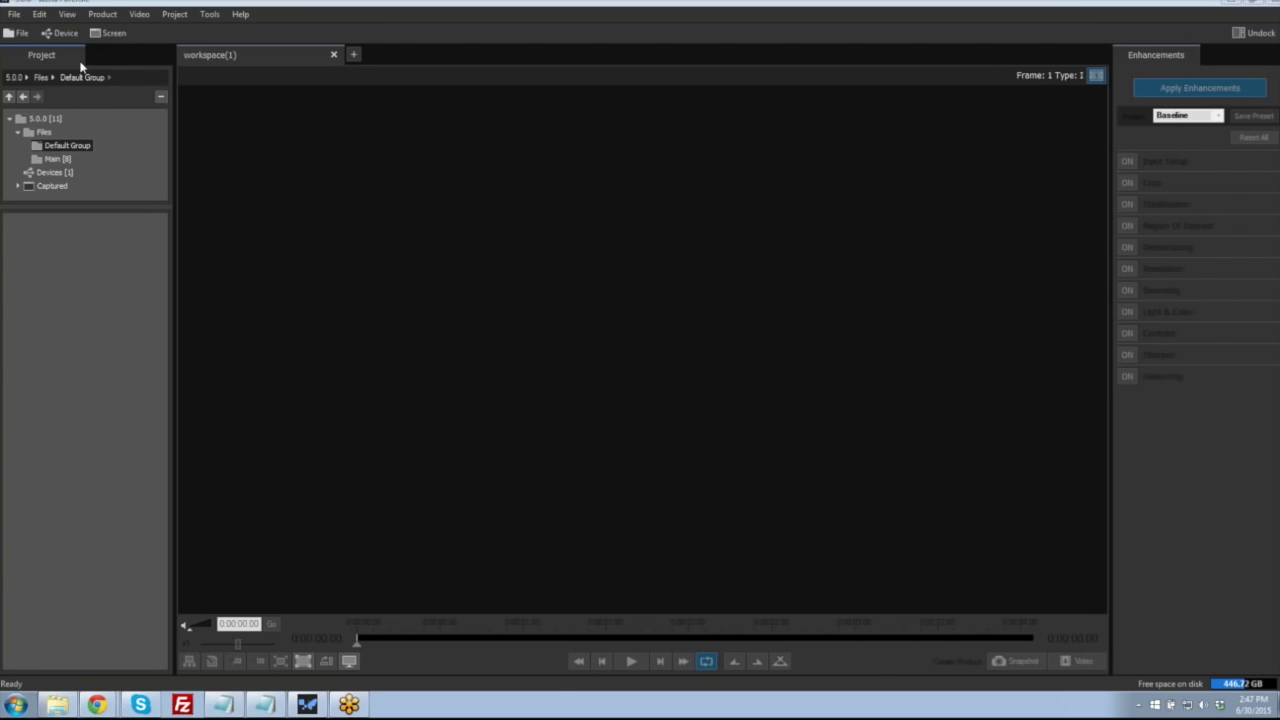
# - Open band crowd.MP4 from the Main group in the workspace and look through its enhancement settings
pyautogui.click(60, 159)
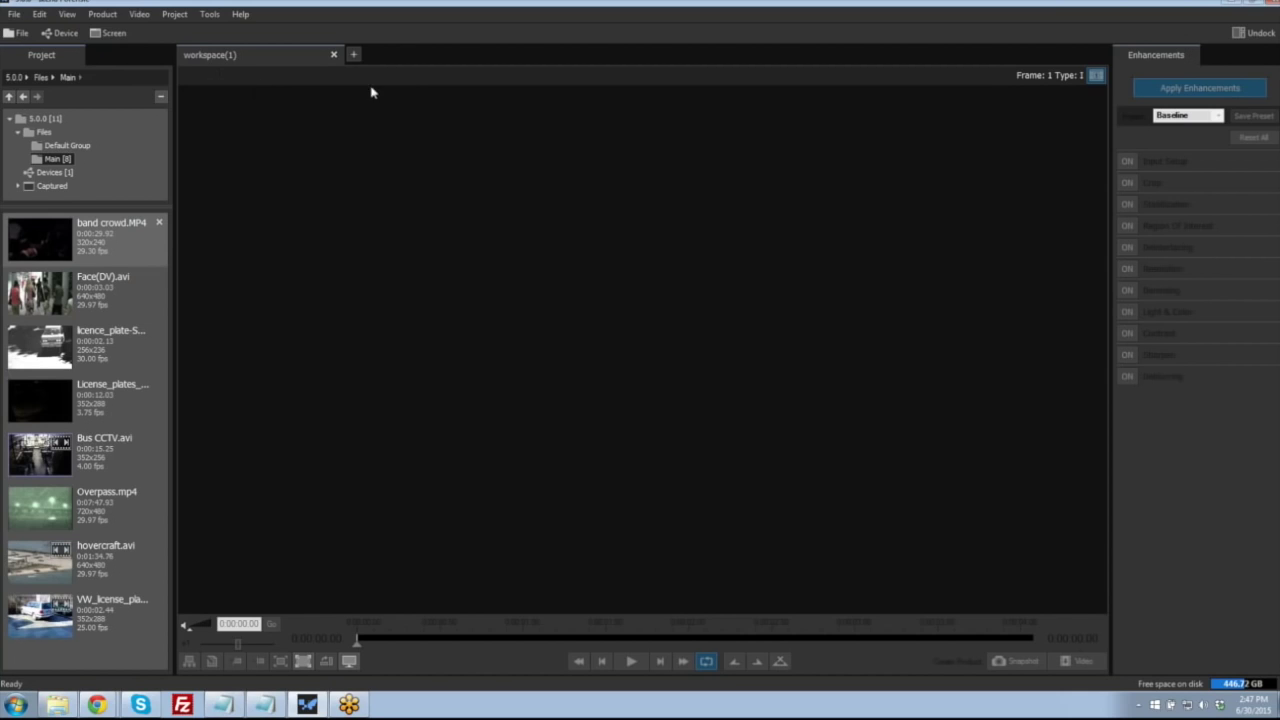
pyautogui.moveTo(143, 250); pyautogui.dragTo(614, 314)
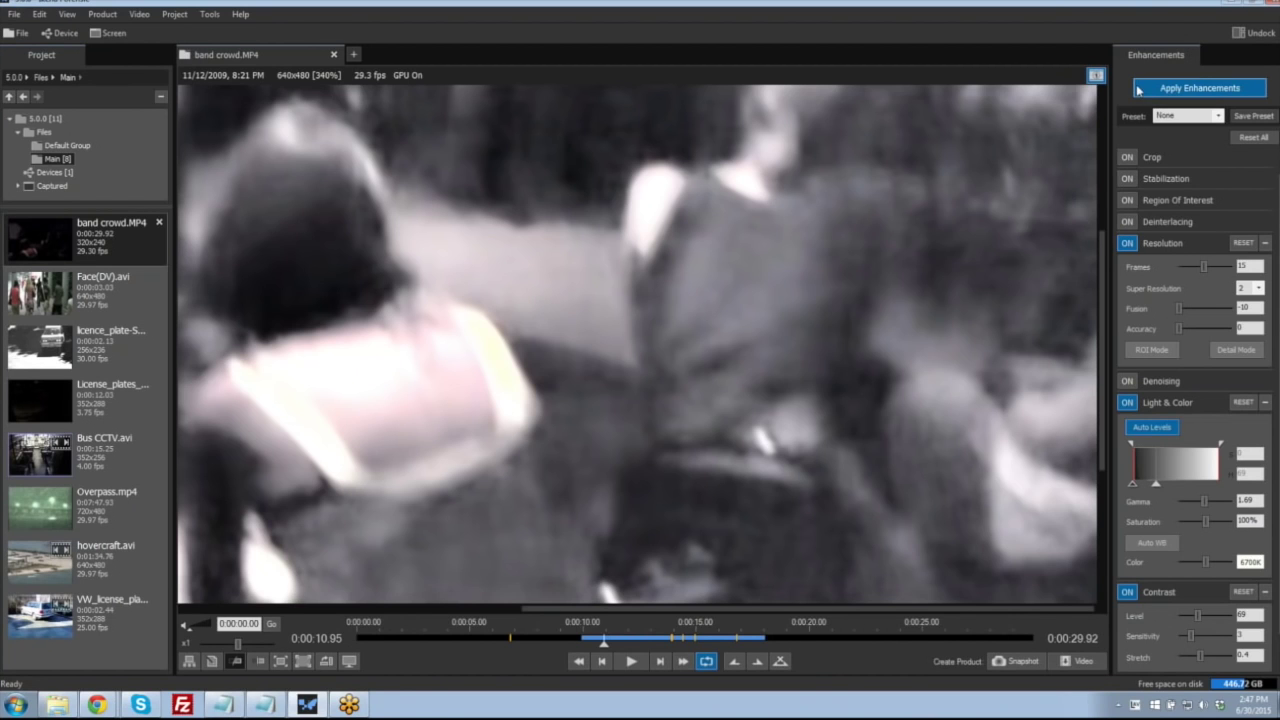
pyautogui.scroll(1, 1194, 412)
pyautogui.scroll(-3, 1194, 412)
pyautogui.scroll(3, 1194, 412)
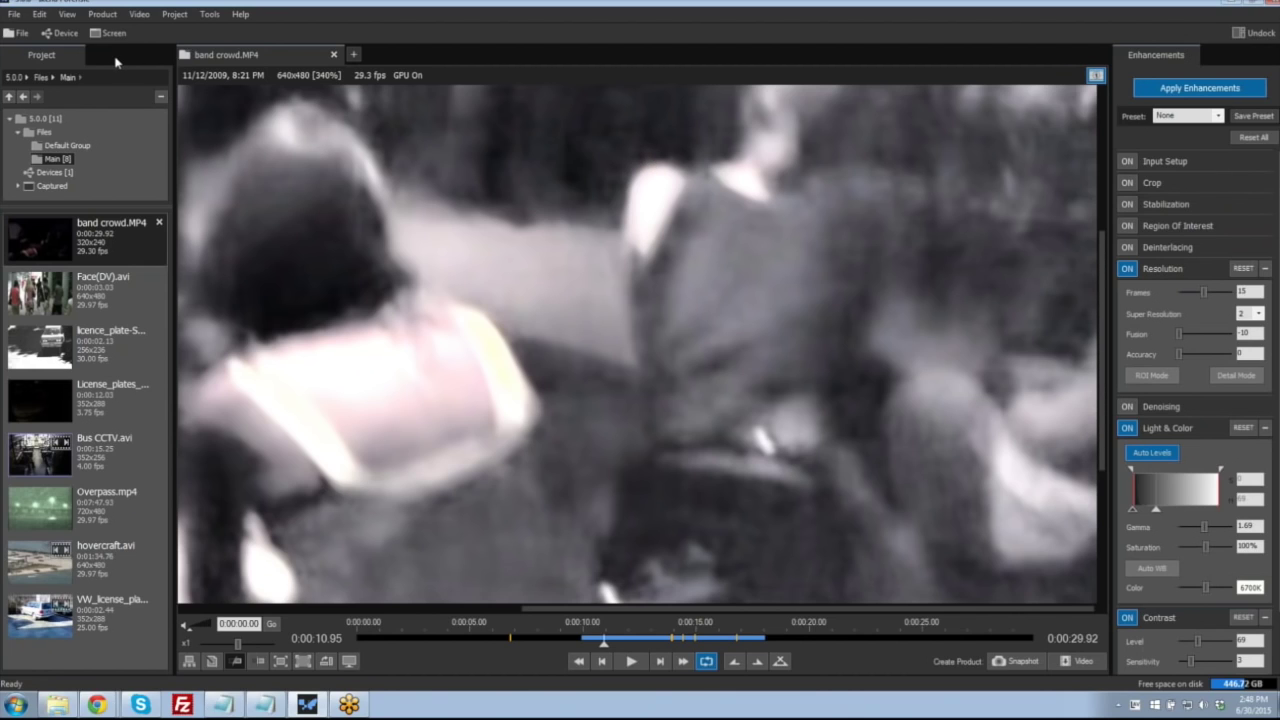
# - Import the video file books.3gp from the Forensic Videos folder into the project
pyautogui.click(21, 36)
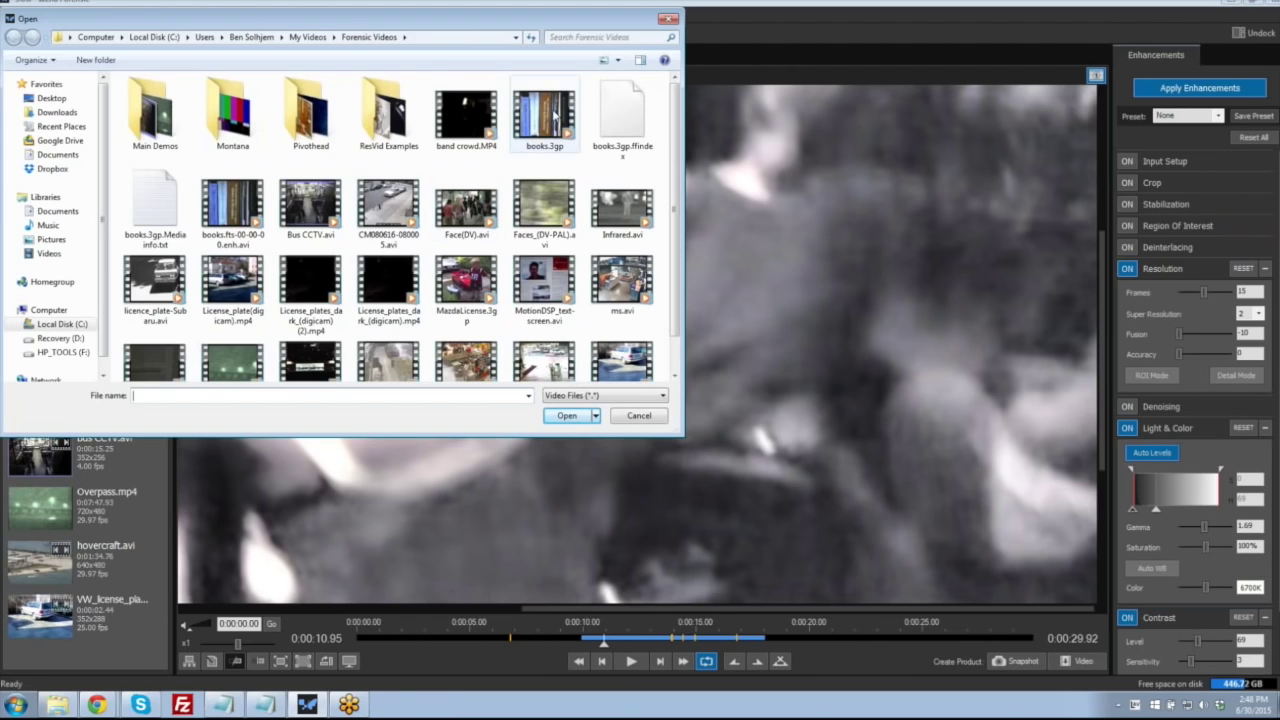
pyautogui.click(553, 117)
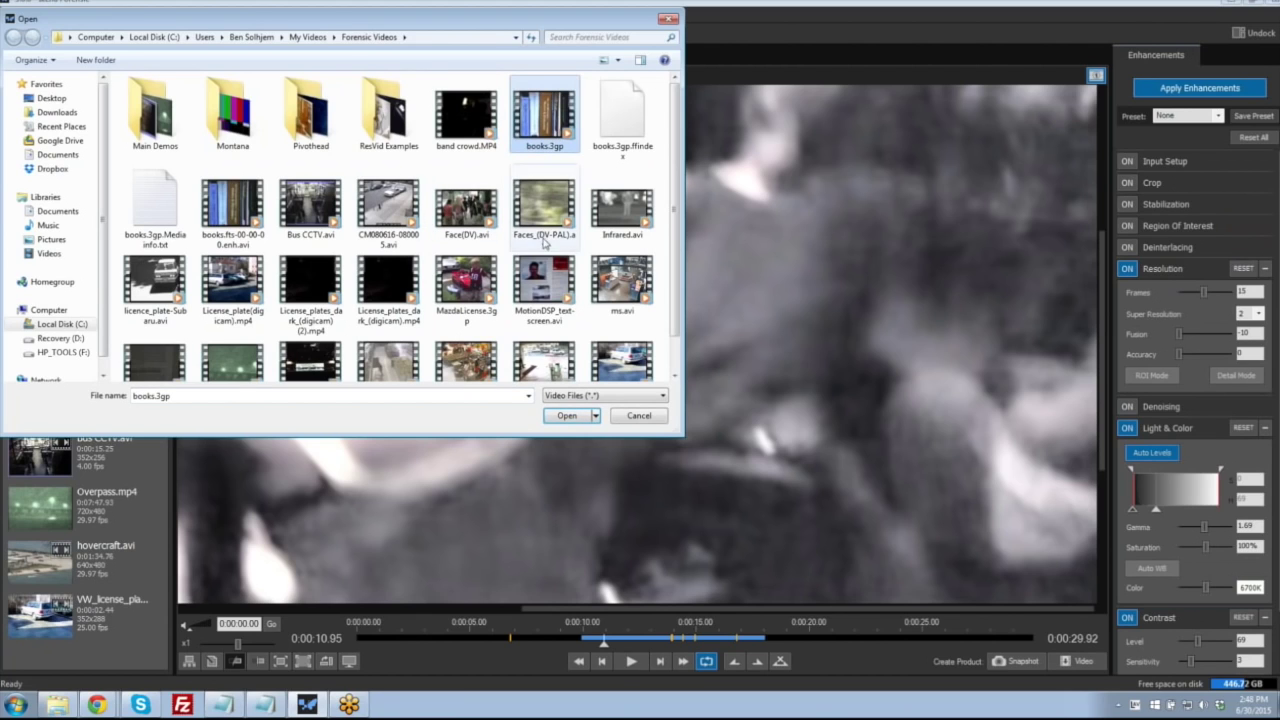
pyautogui.click(566, 415)
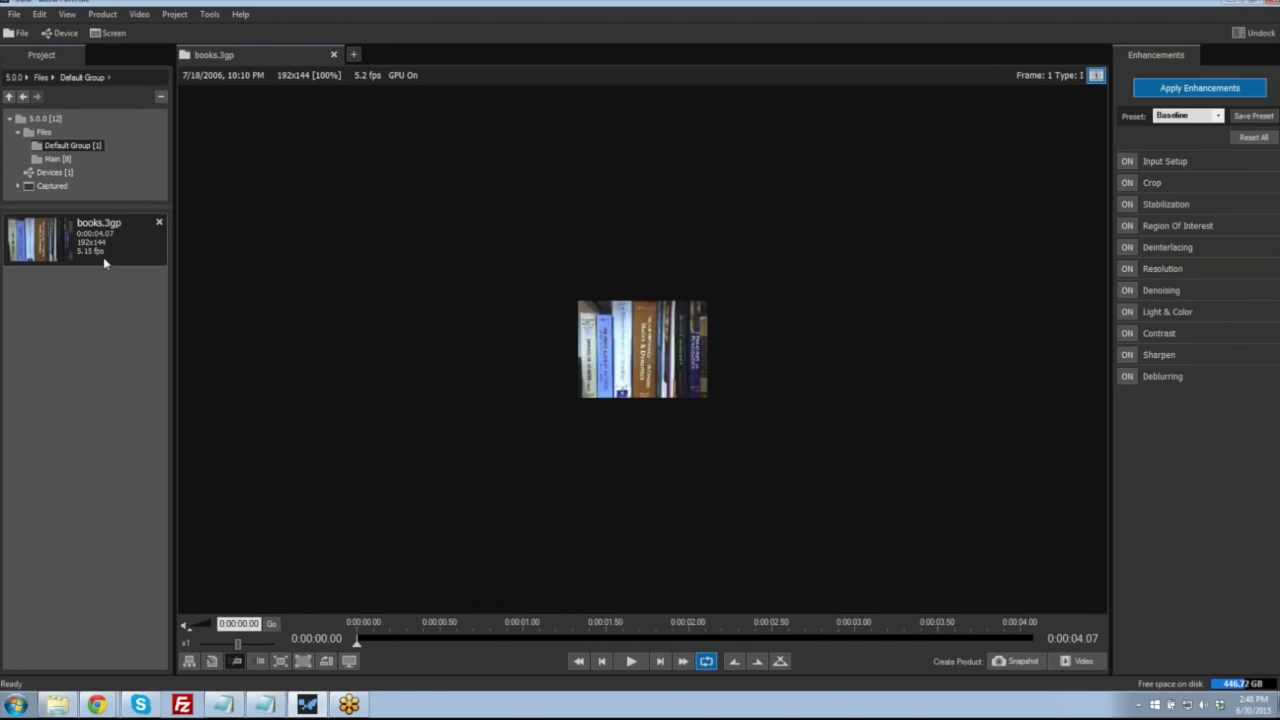
# - Add a new group under Files and rename it Test
pyautogui.click(44, 133)
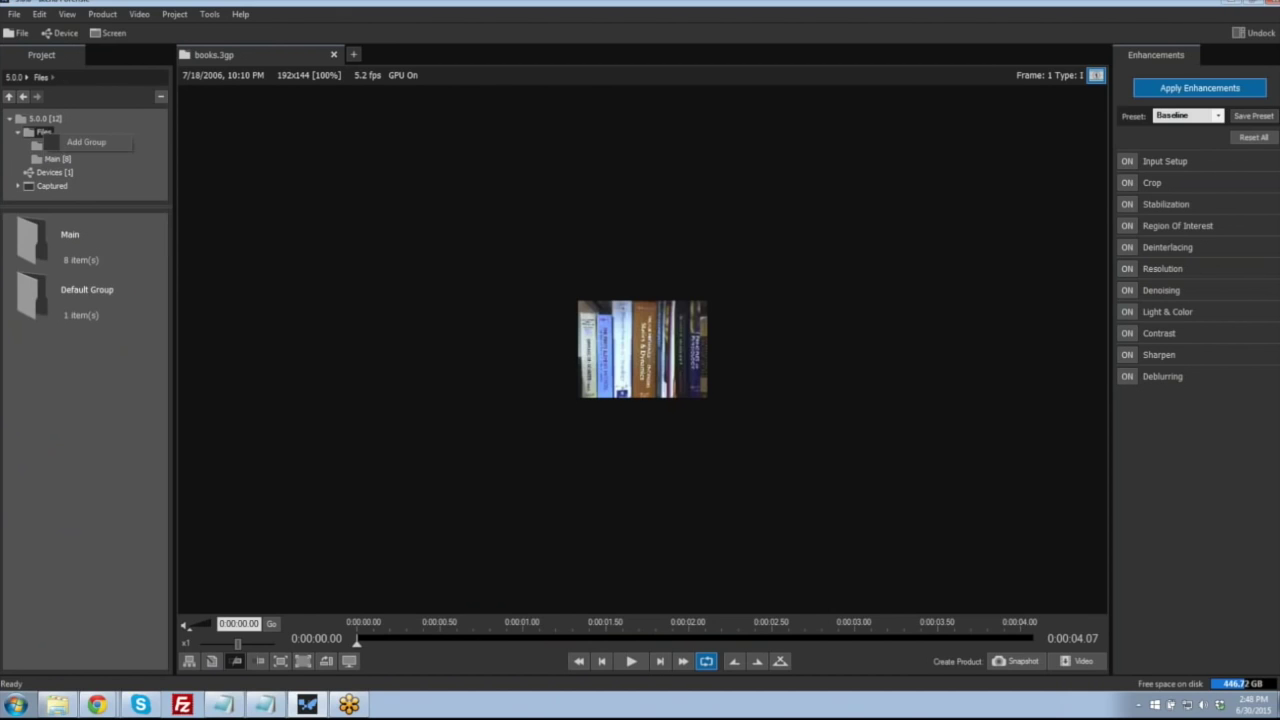
pyautogui.click(62, 143)
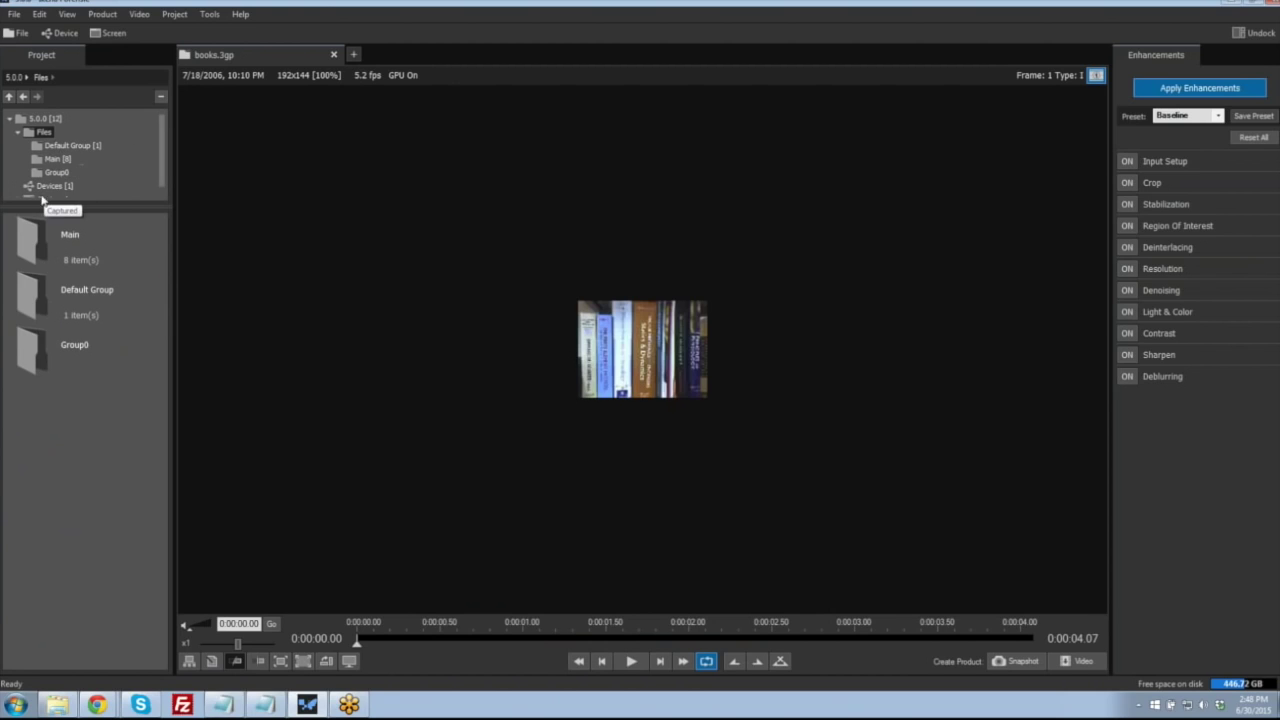
pyautogui.click(55, 175)
pyautogui.rightClick(55, 178)
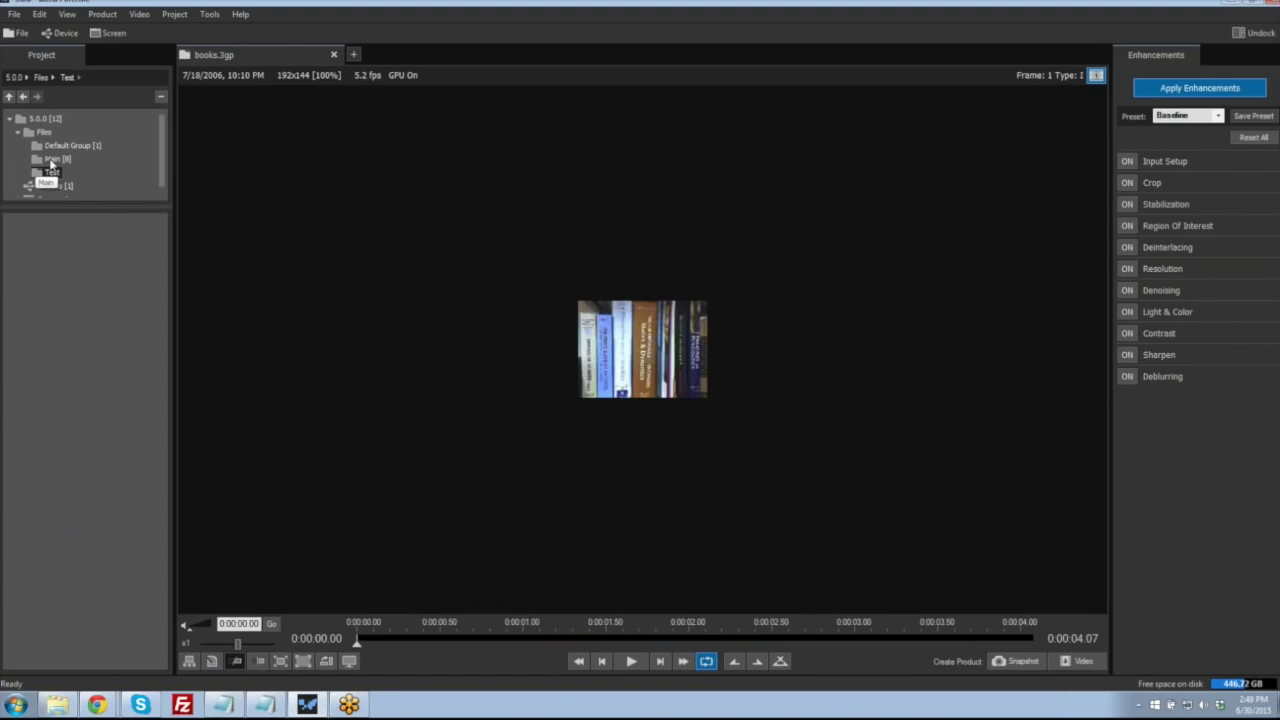
# - Move Face(DV).avi from the Main group into the Test group, and return to the Default Group
pyautogui.click(50, 161)
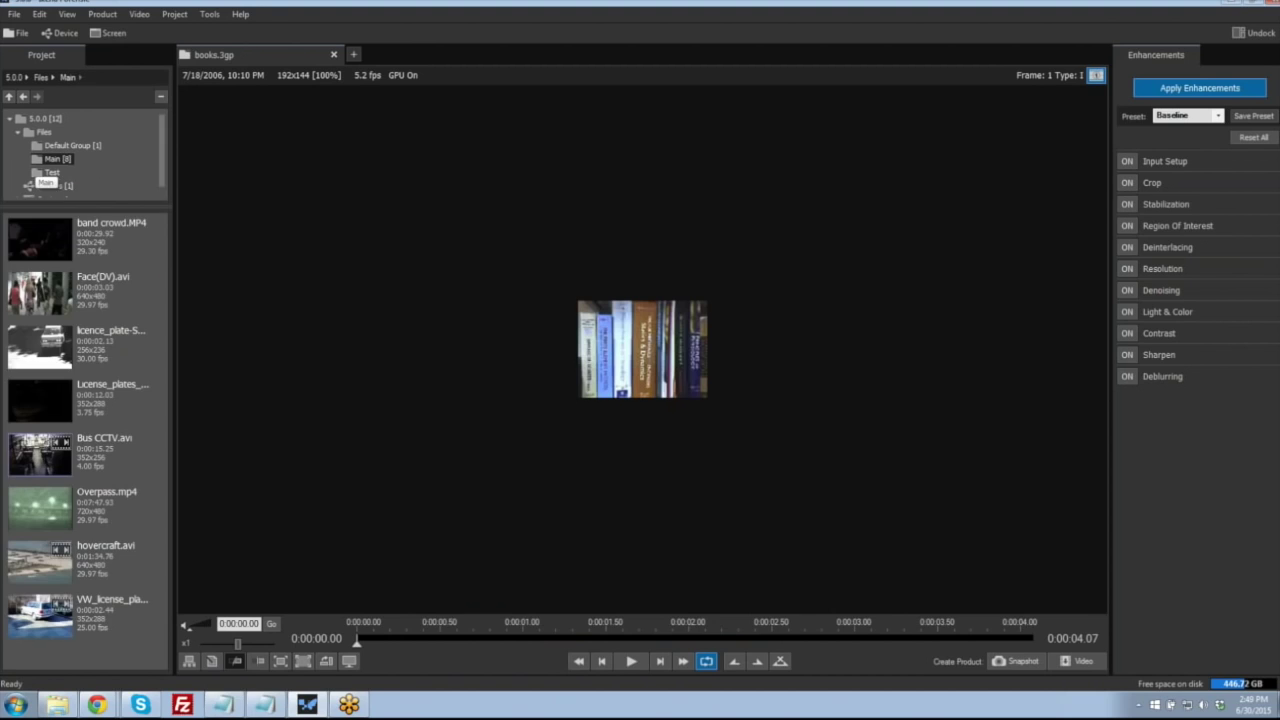
pyautogui.moveTo(85, 235); pyautogui.dragTo(56, 176)
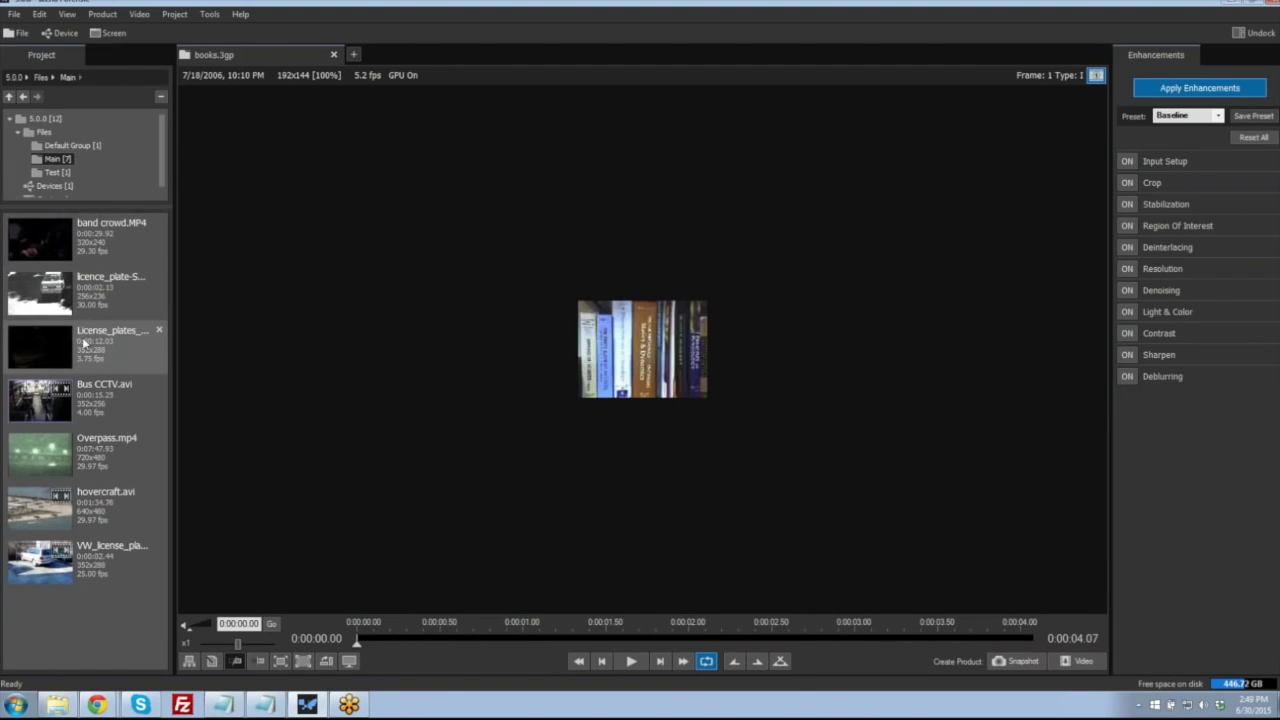
pyautogui.click(83, 145)
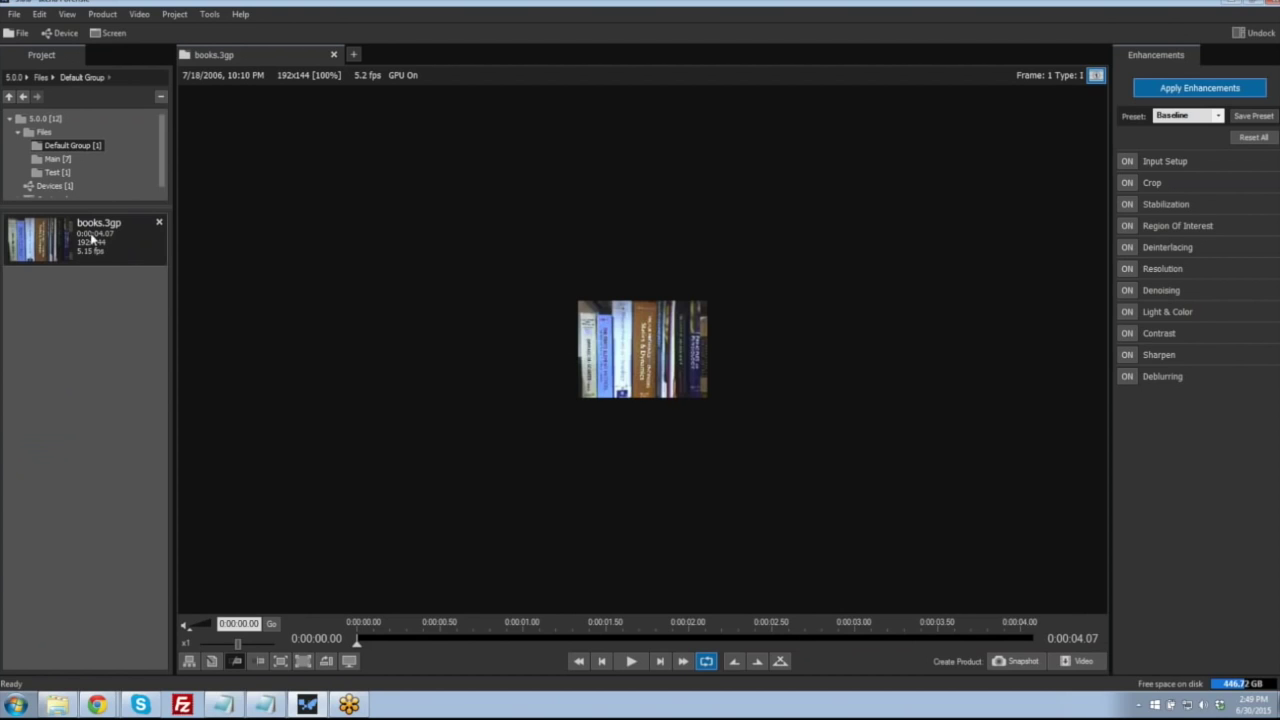
# - Review the available video capture devices without adding one
pyautogui.click(63, 36)
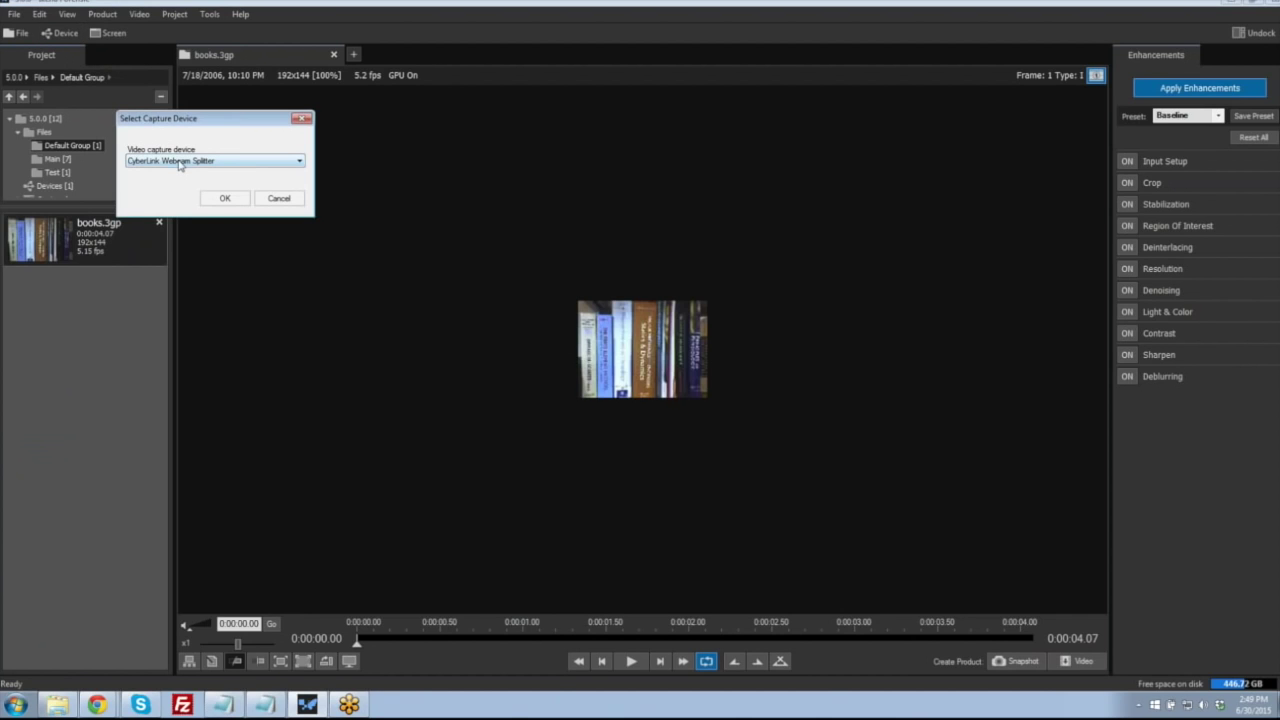
pyautogui.click(180, 163)
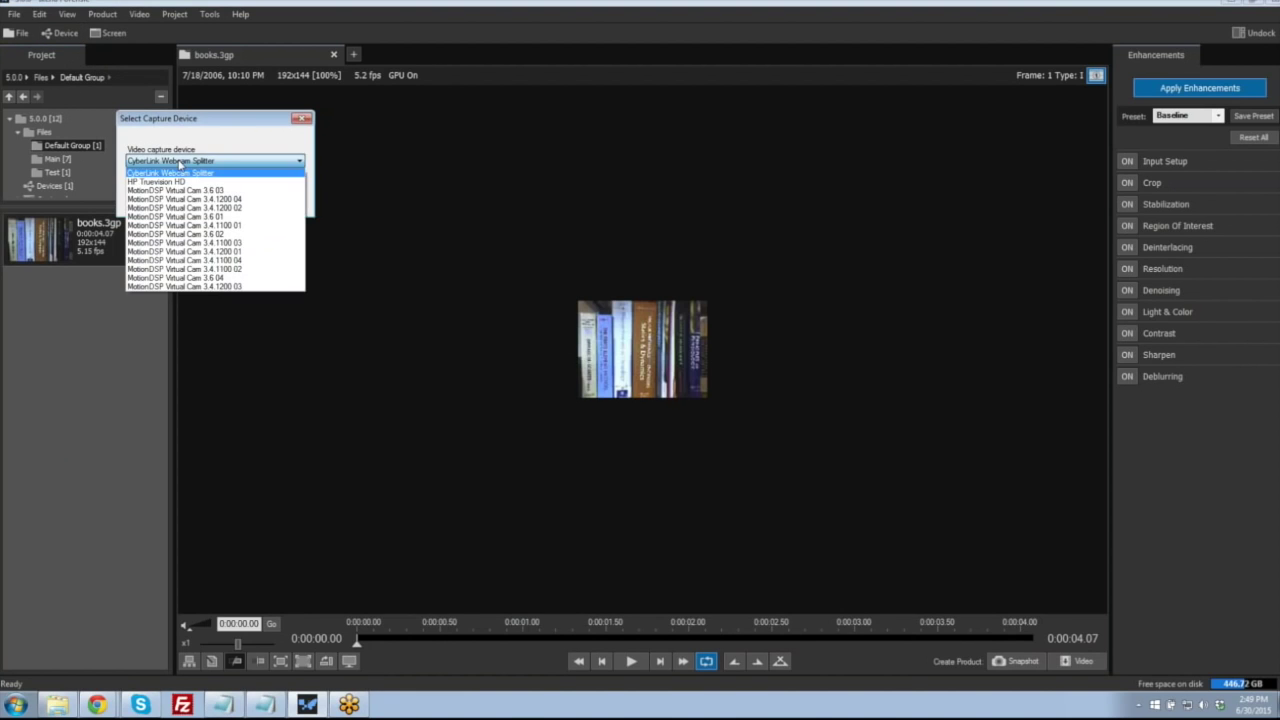
pyautogui.click(180, 163)
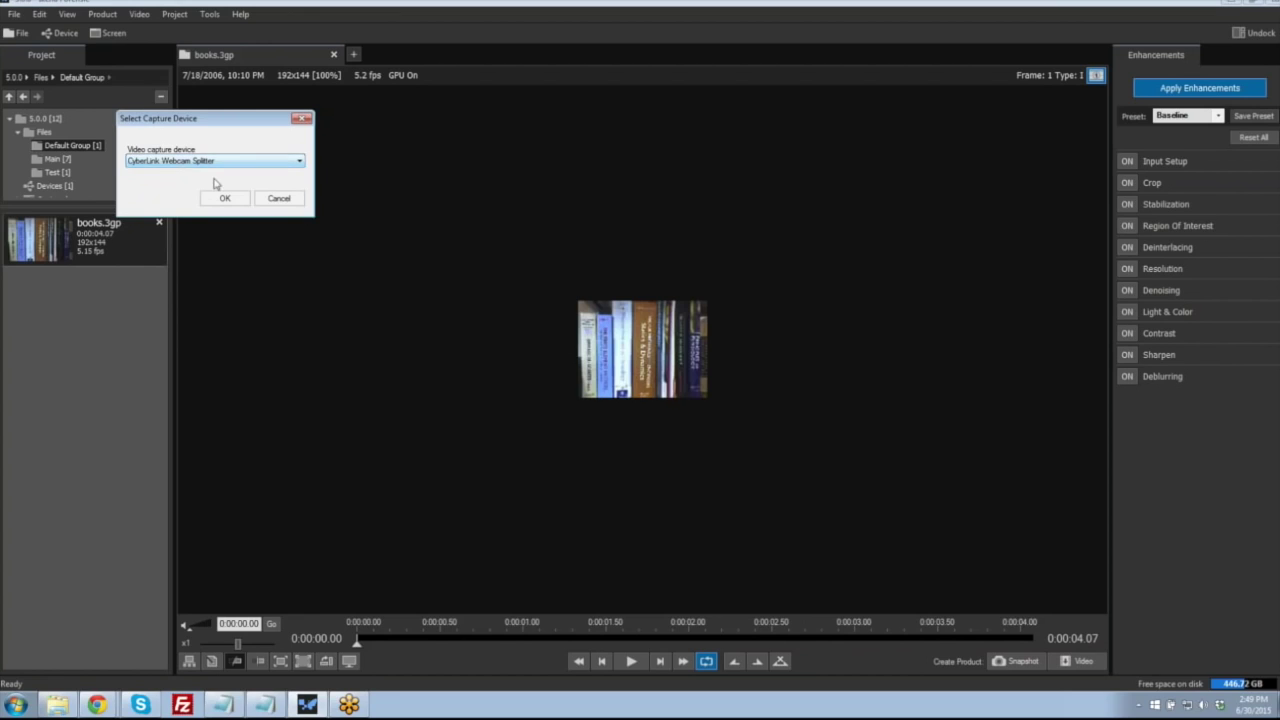
pyautogui.click(295, 205)
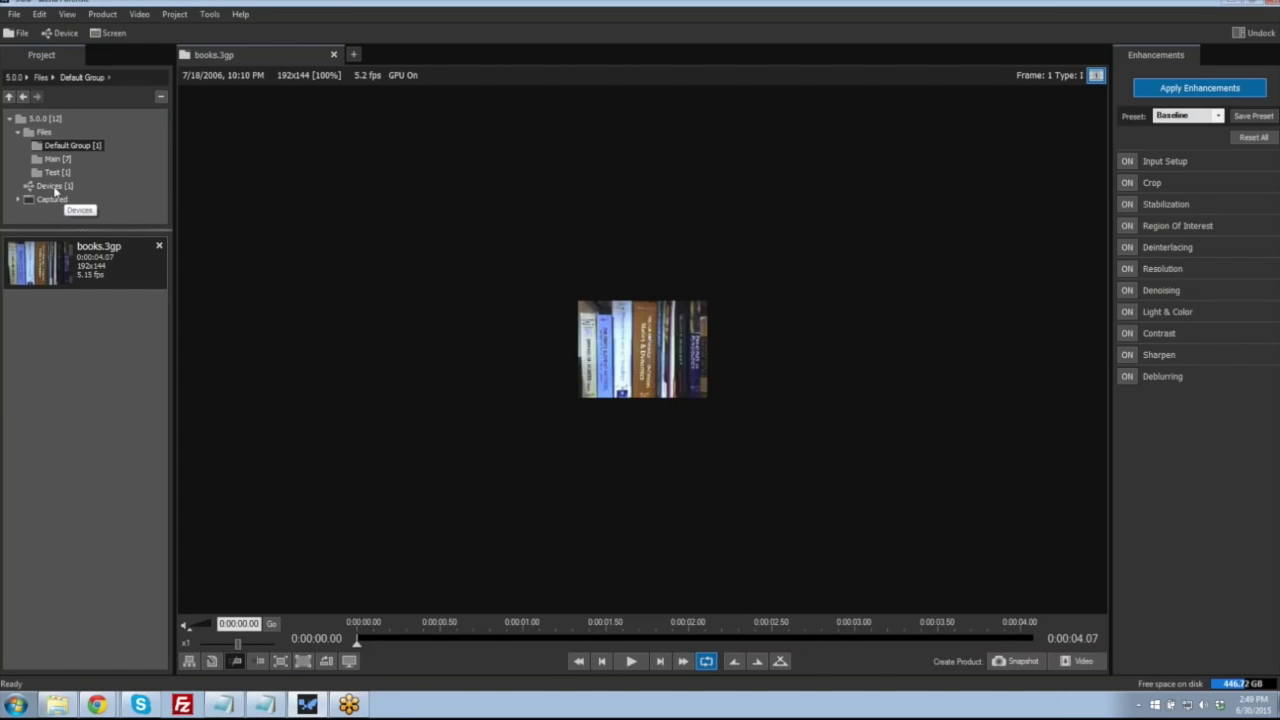
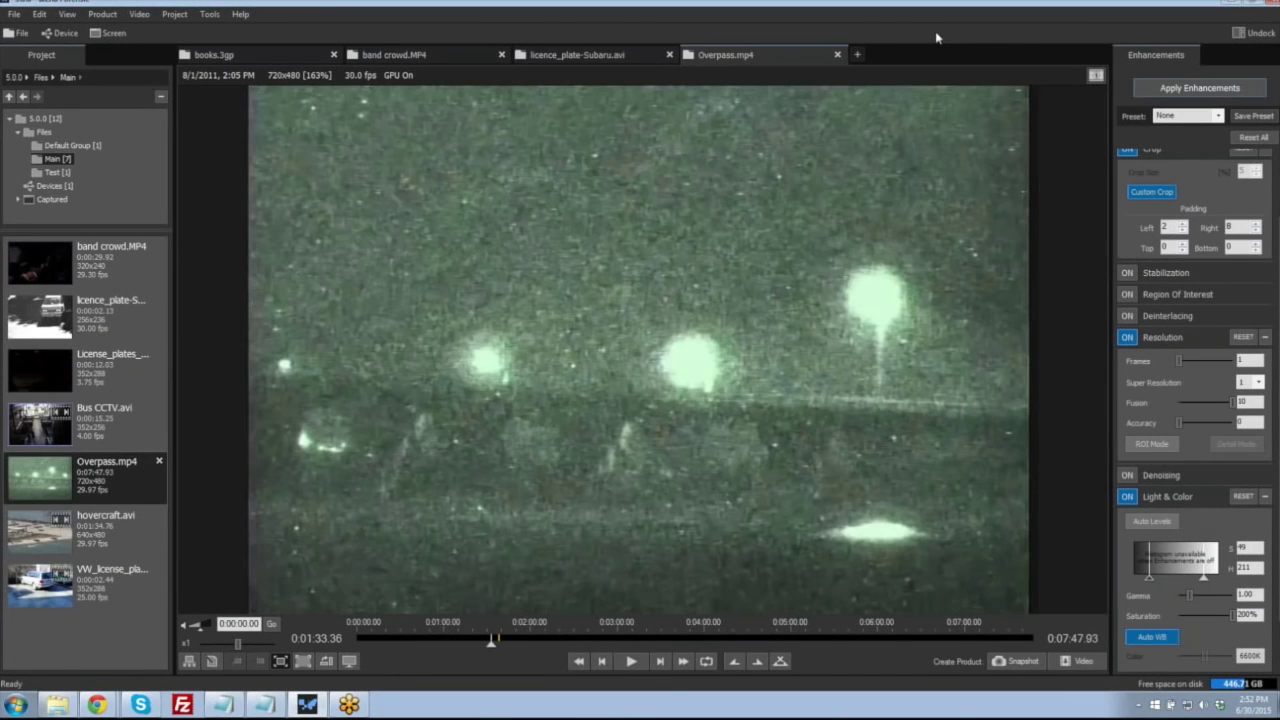
# - Undock the open video workspaces into separate windows and dock them all back together
pyautogui.click(1238, 35)
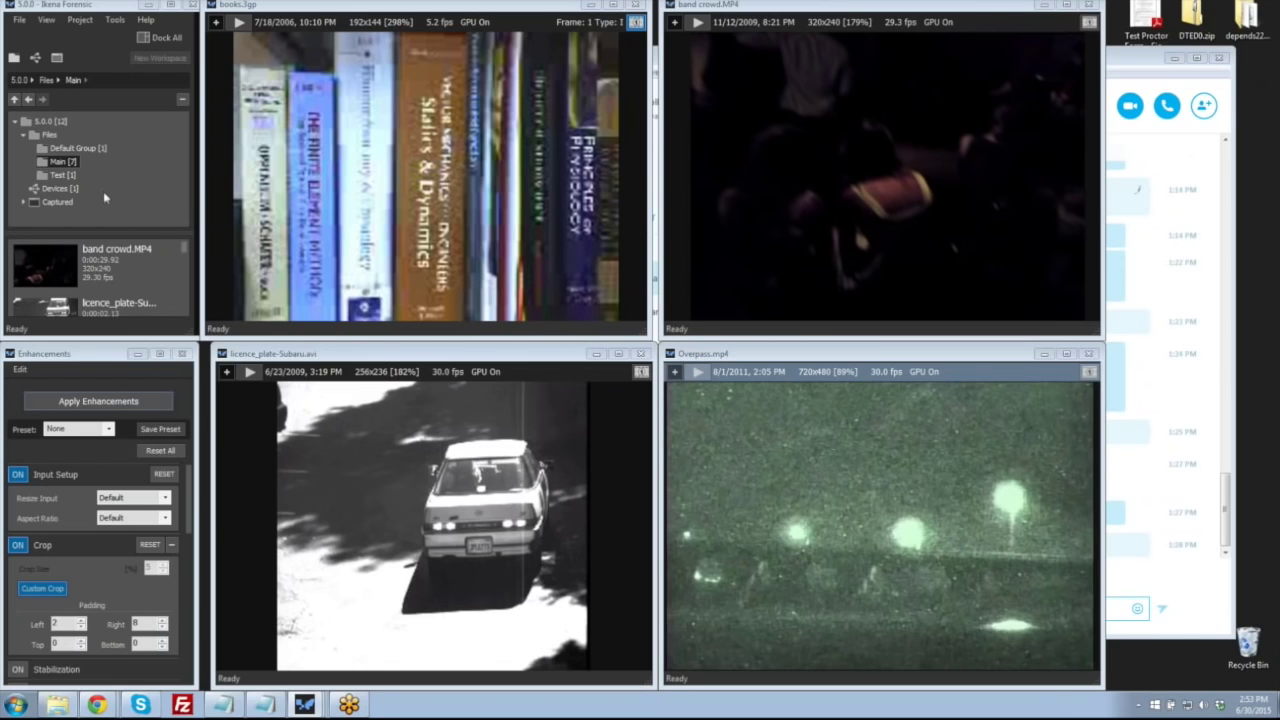
pyautogui.click(152, 40)
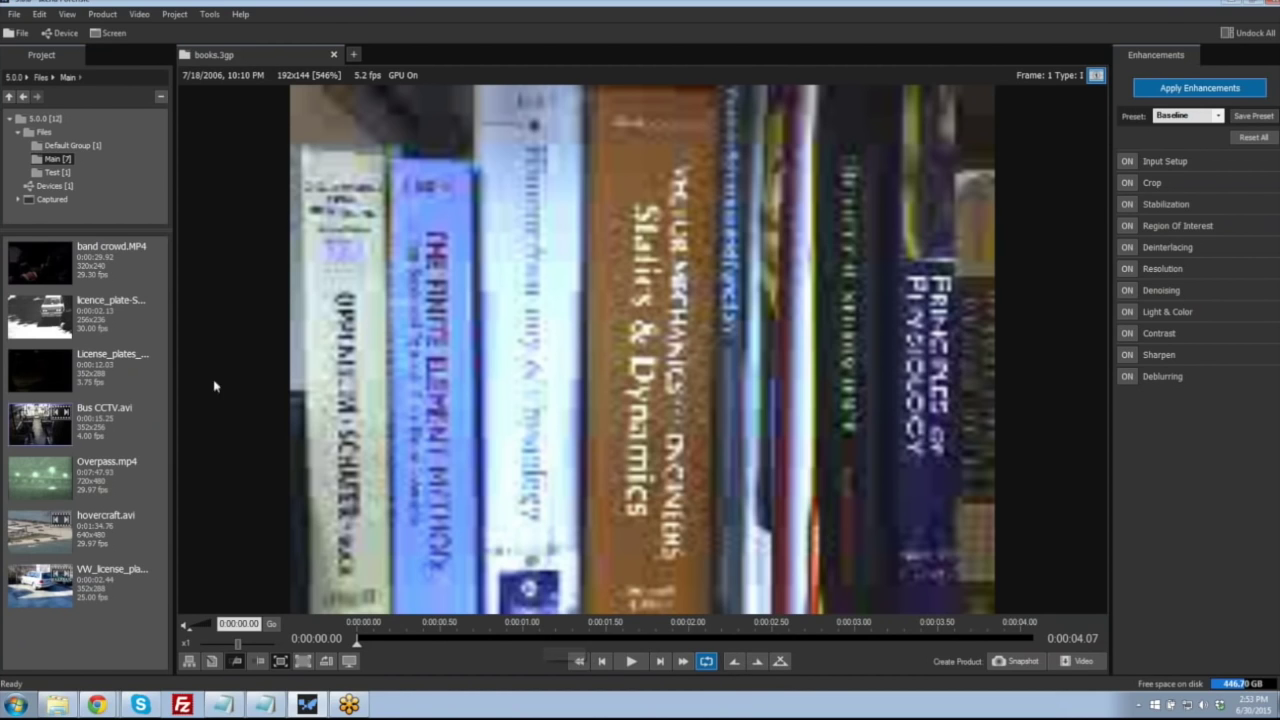
# - Open band crowd.MP4 and replace its marked range with one from 0:00:10.95 to 0:00:20.03
pyautogui.doubleClick(124, 263)
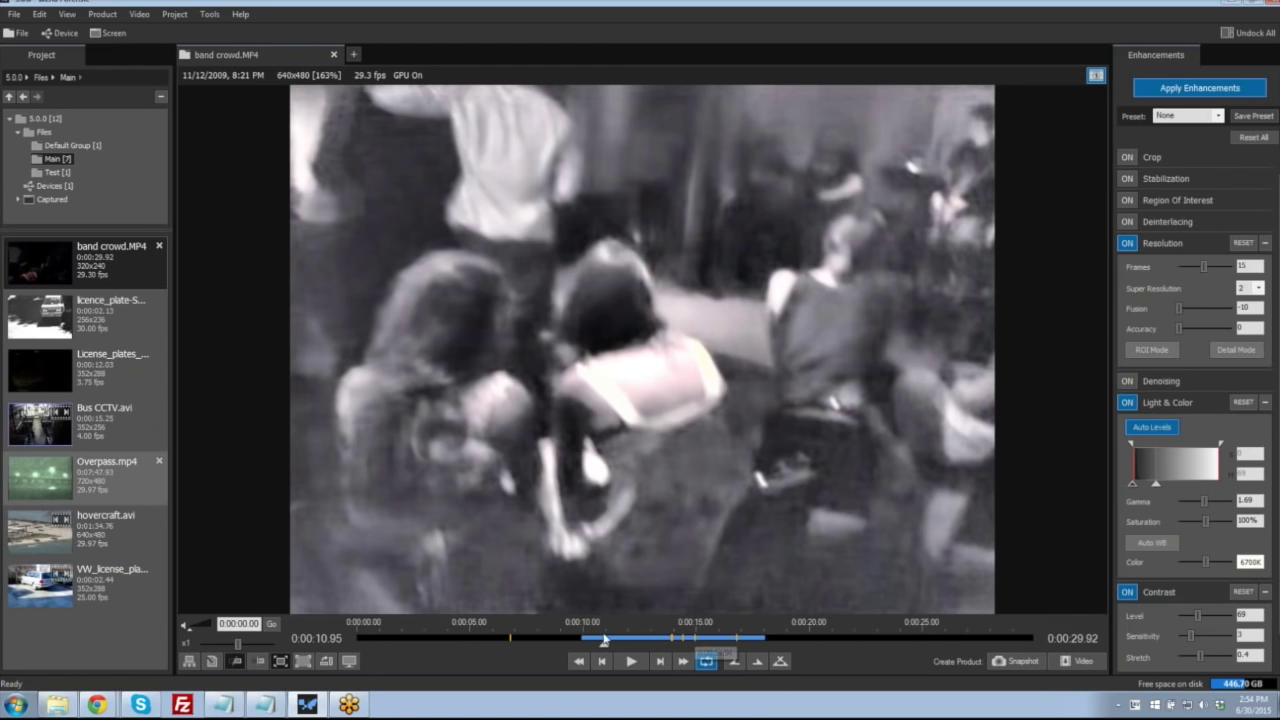
pyautogui.click(781, 663)
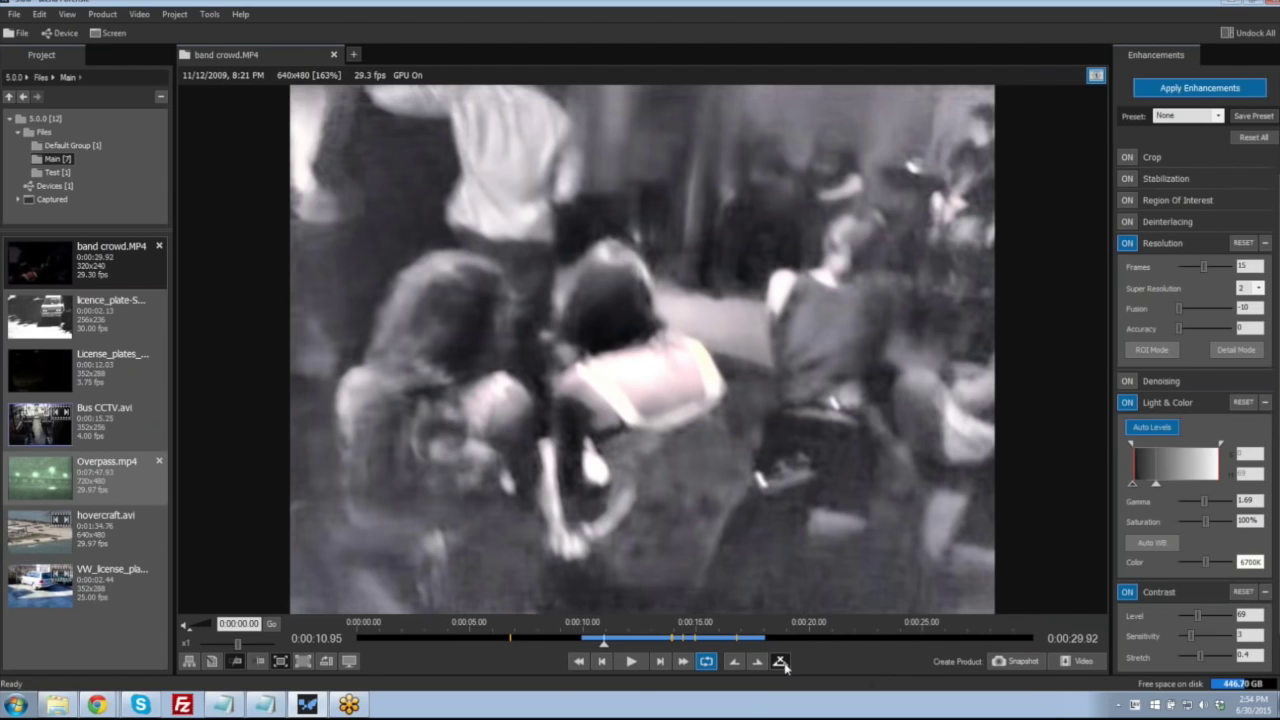
pyautogui.click(733, 664)
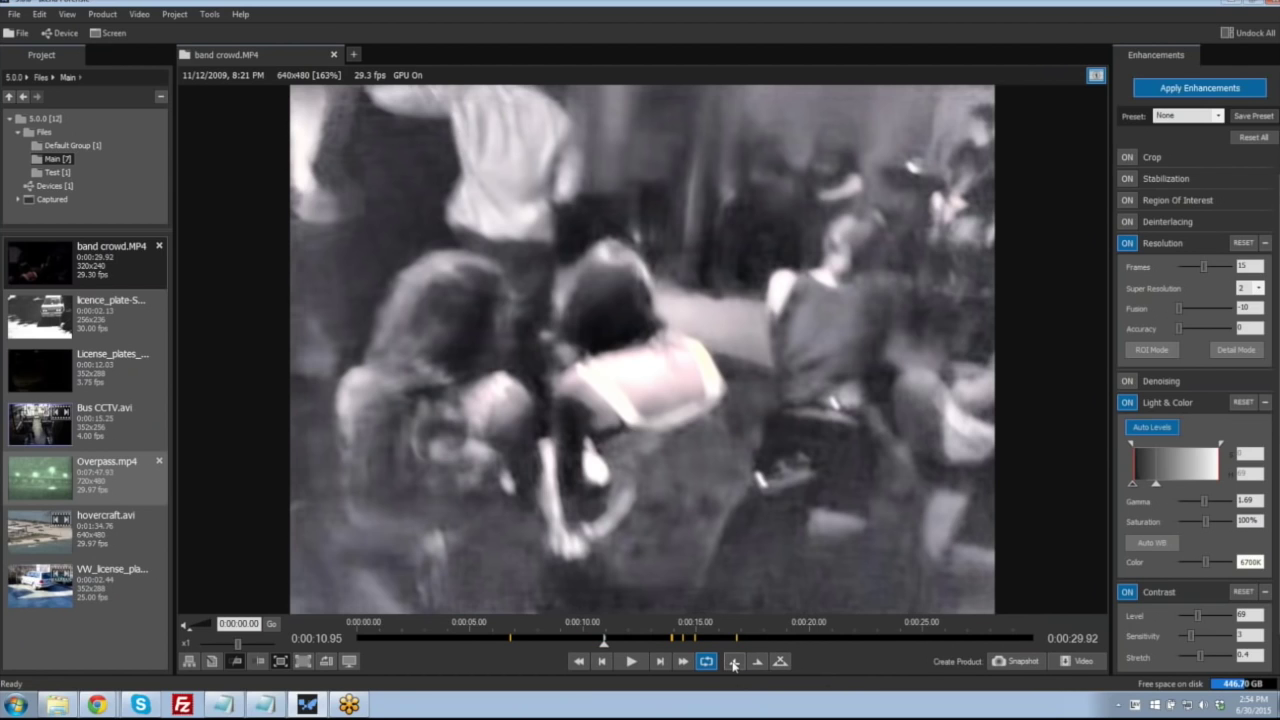
pyautogui.click(785, 662)
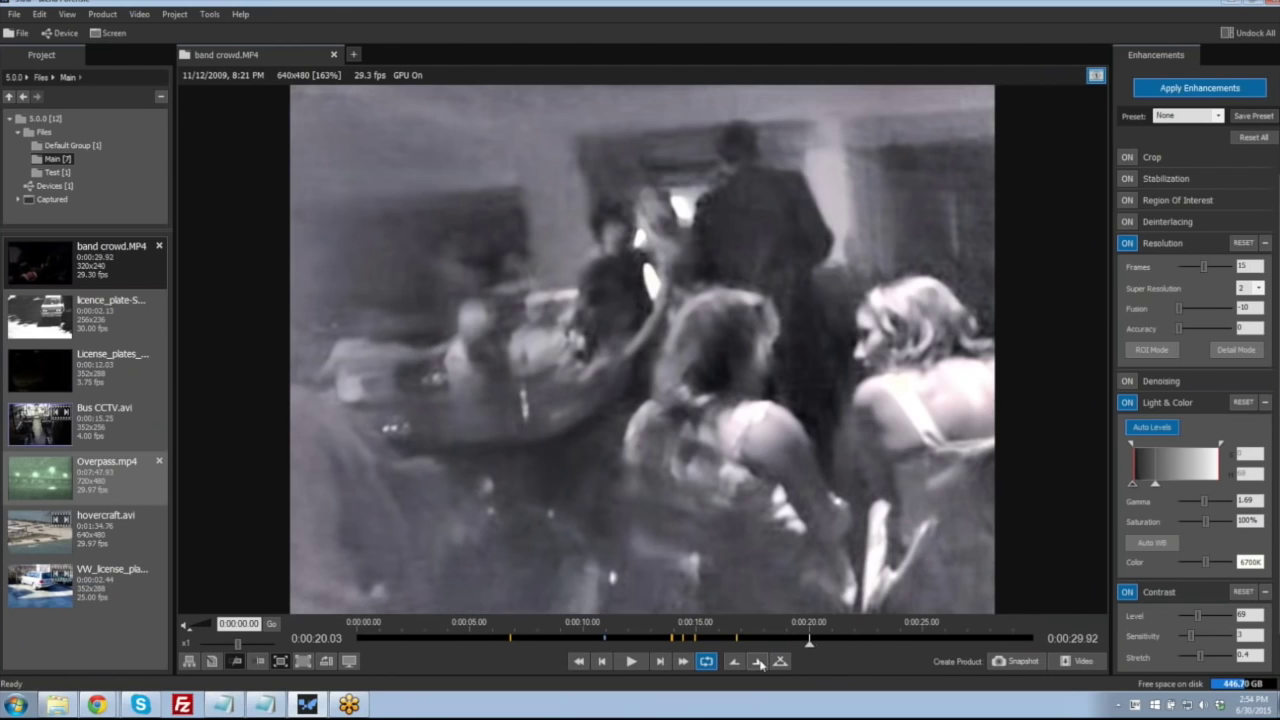
pyautogui.click(758, 662)
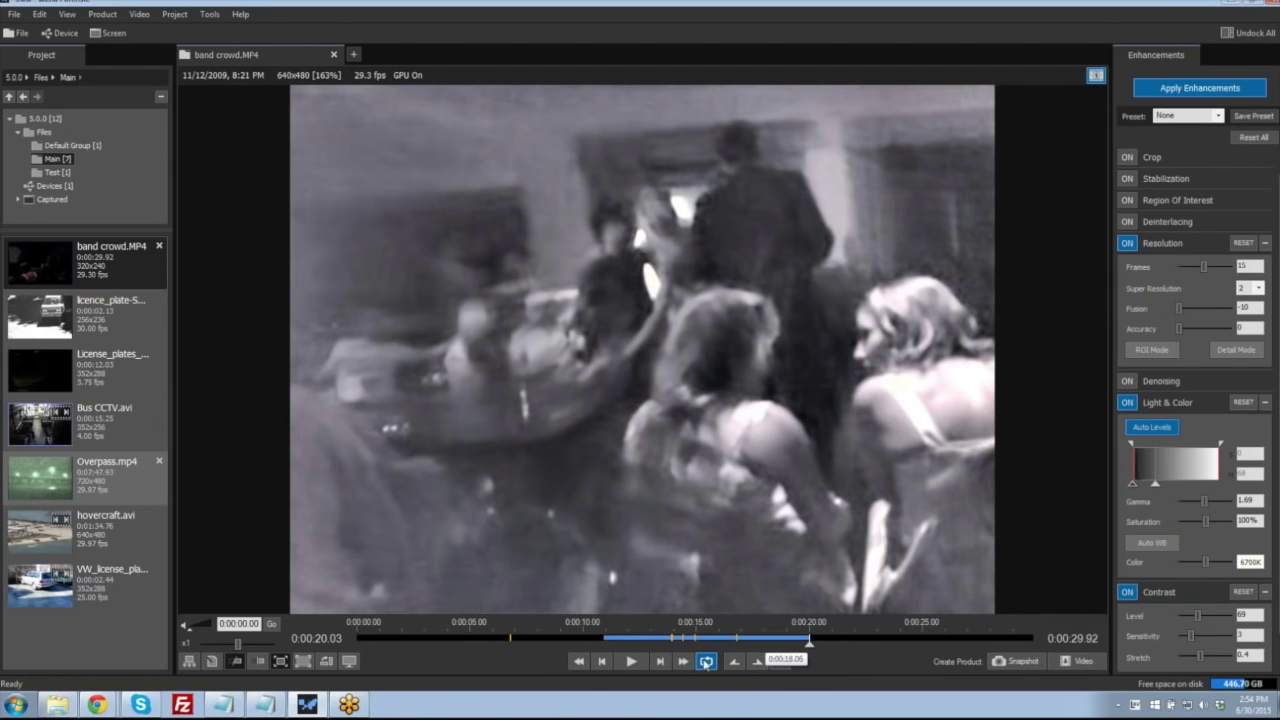
# - Play part of the marked range, pause it, and jump to time 0:00:10.00
pyautogui.click(631, 661)
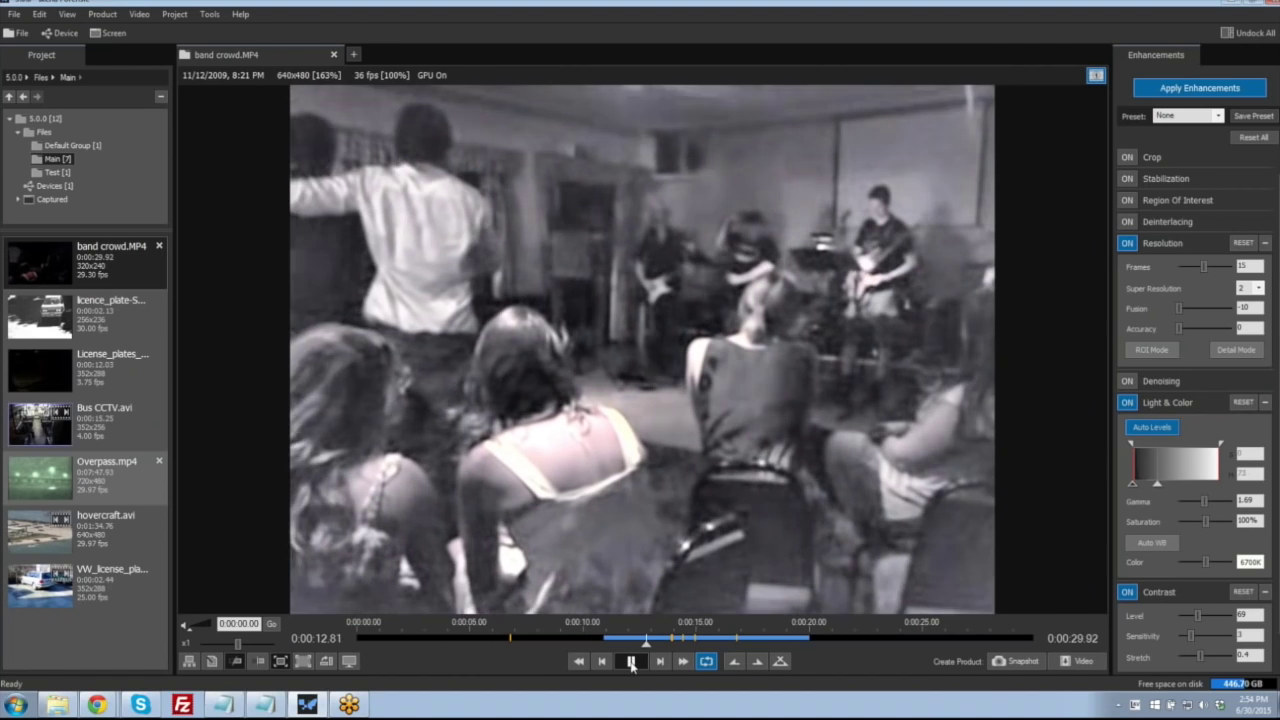
pyautogui.click(631, 662)
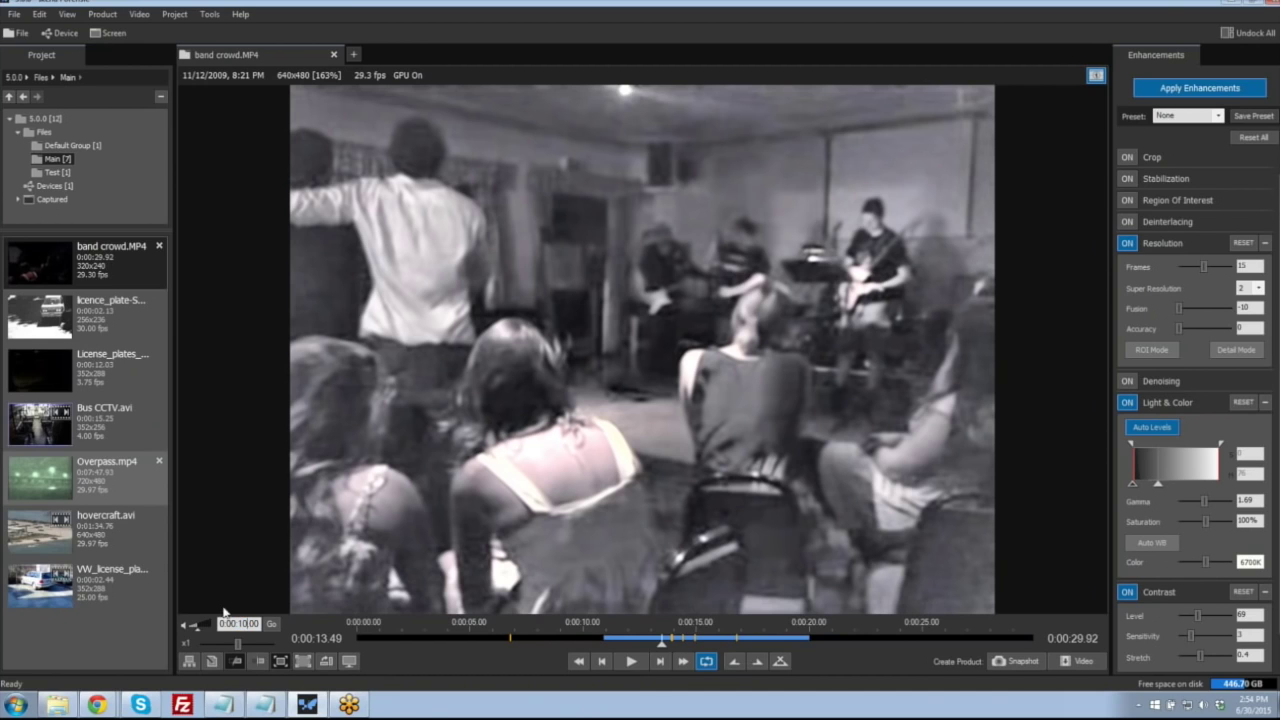
pyautogui.click(272, 624)
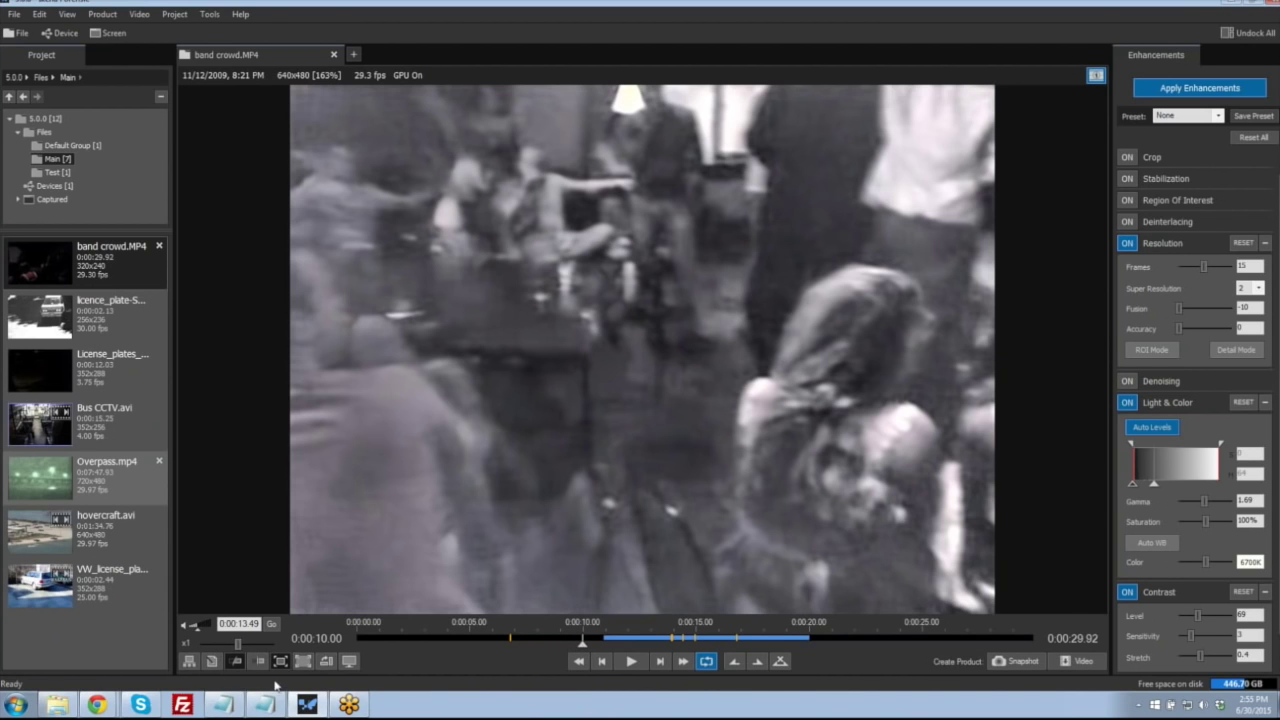
# - Play the clip at half and quarter speed, restore the speed to x1, and stop playback
pyautogui.press('space')
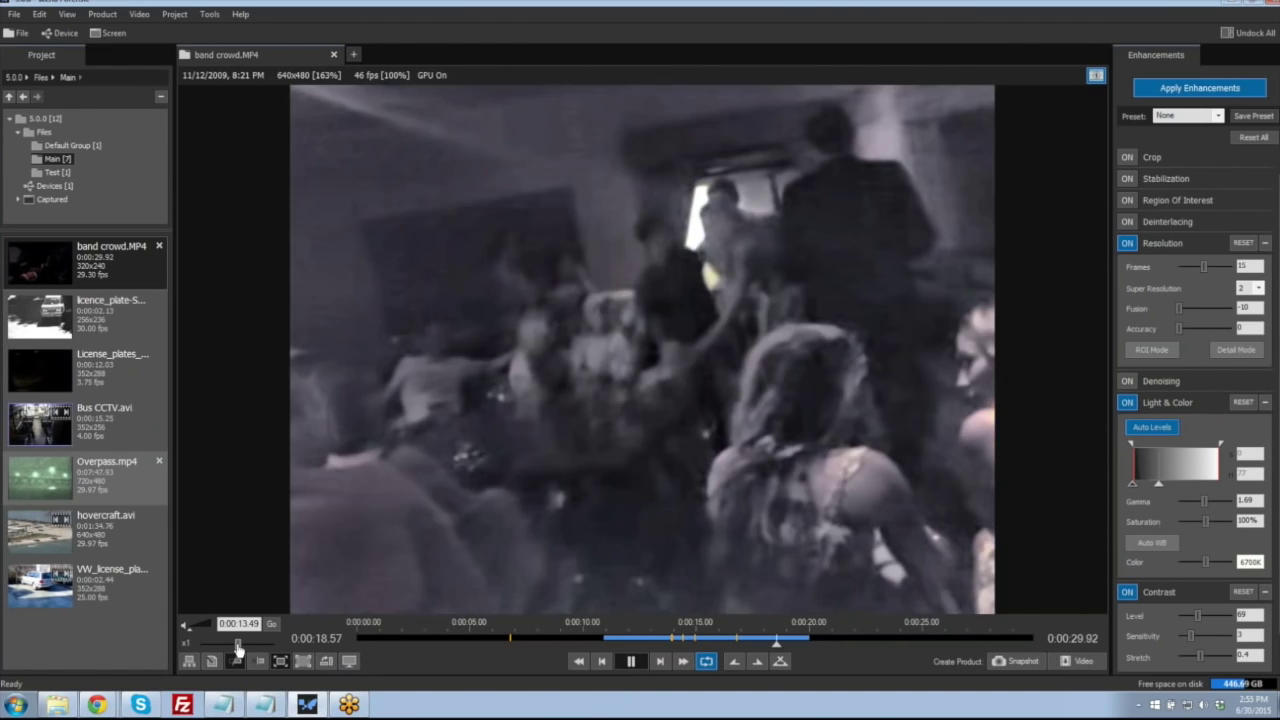
pyautogui.moveTo(237, 650); pyautogui.dragTo(219, 650)
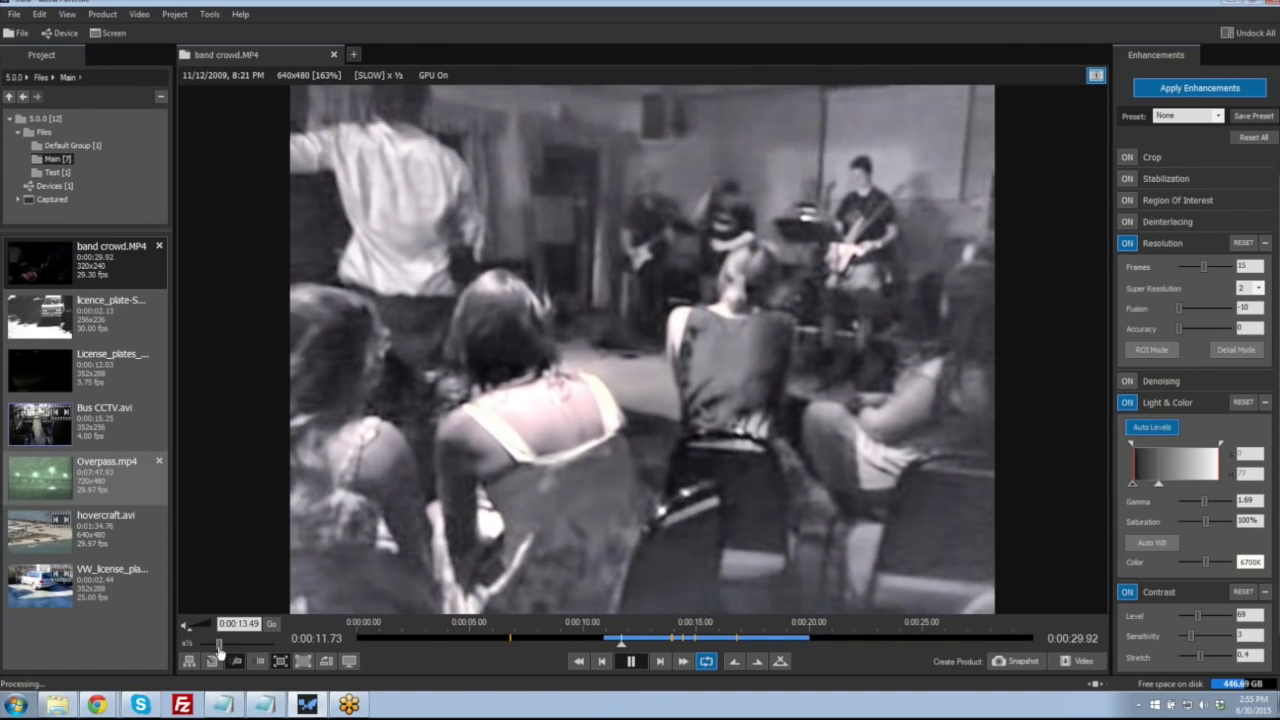
pyautogui.moveTo(212, 652); pyautogui.dragTo(205, 653)
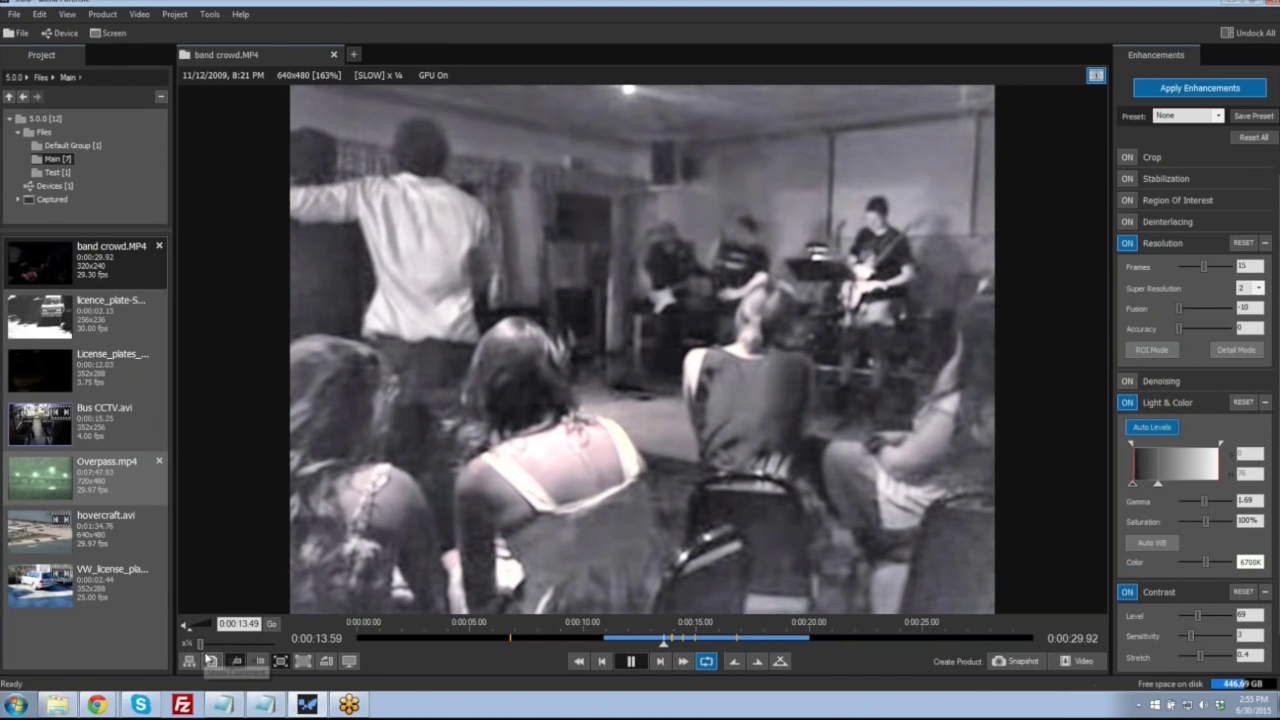
pyautogui.moveTo(204, 655); pyautogui.dragTo(237, 645)
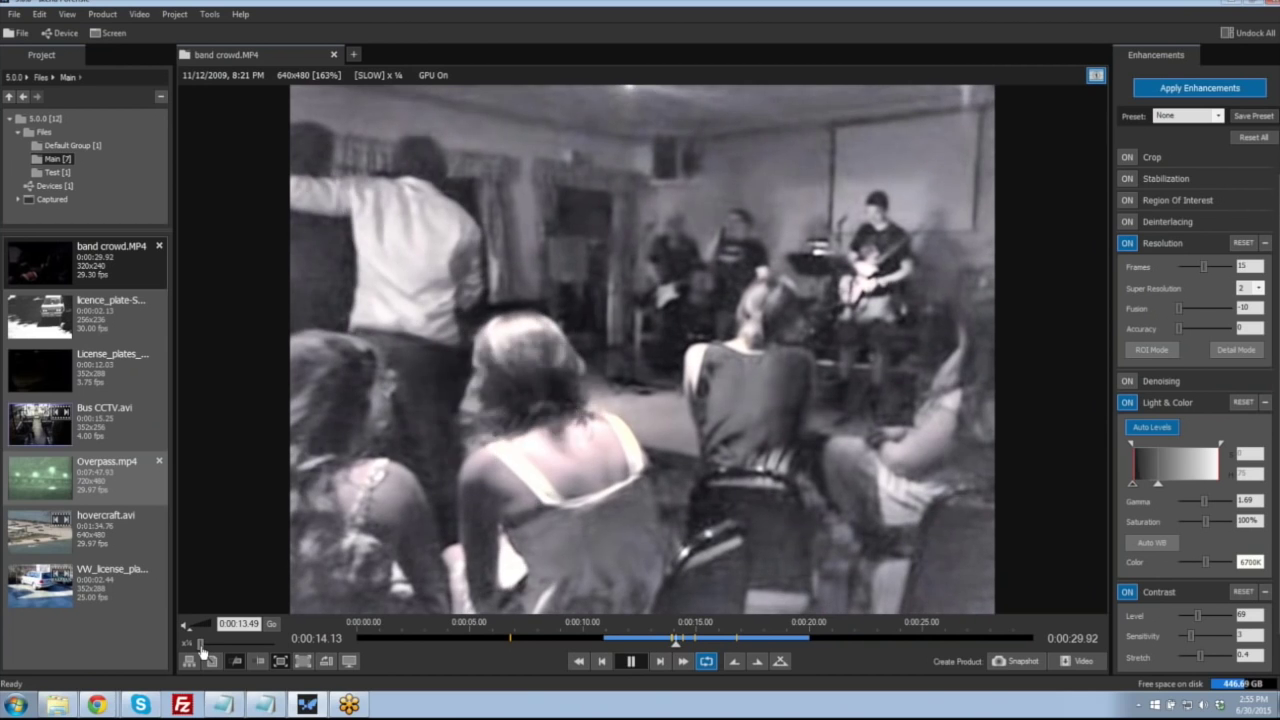
pyautogui.click(579, 662)
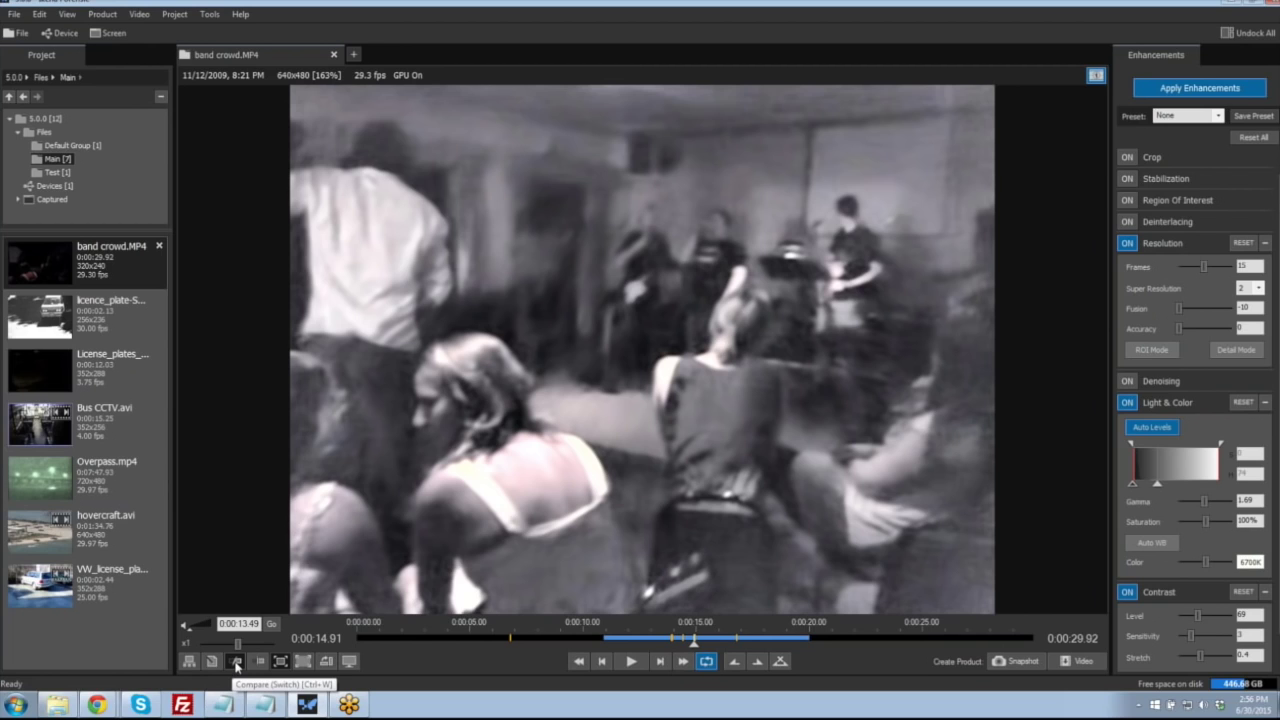
# - Compare the original and enhanced video using the Switch comparison and the Split comparison
pyautogui.click(237, 662)
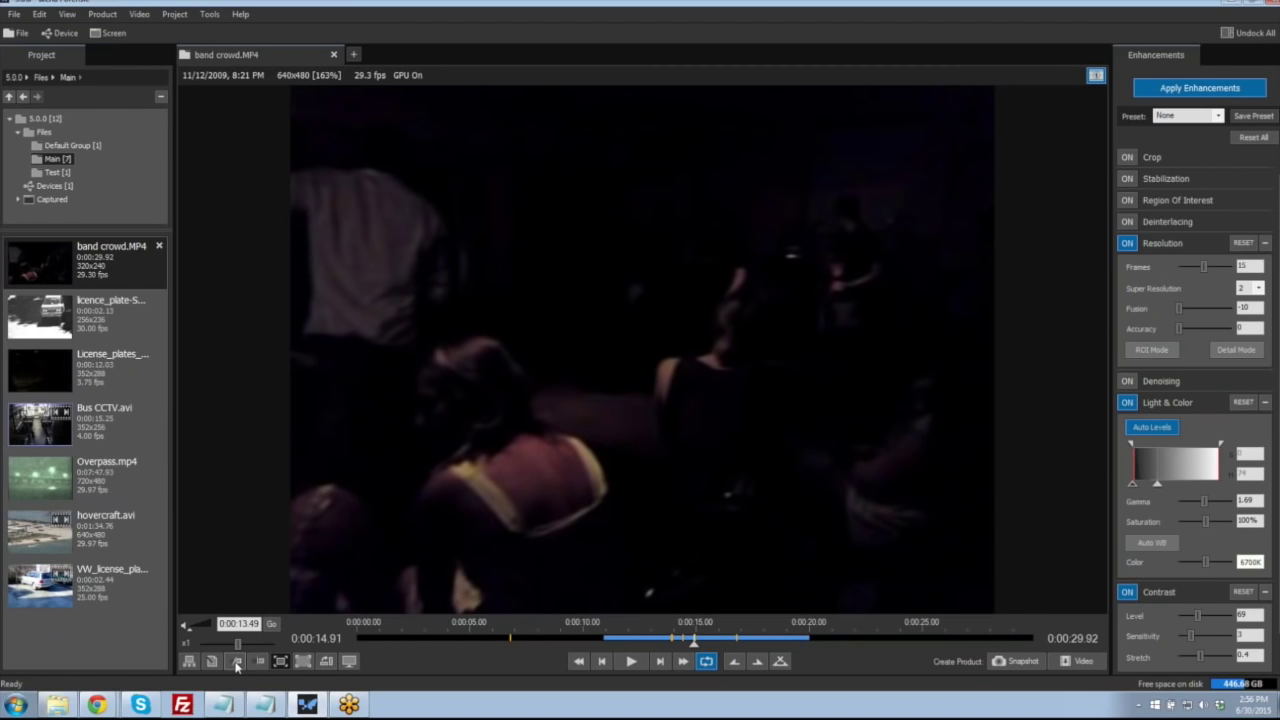
pyautogui.click(237, 662)
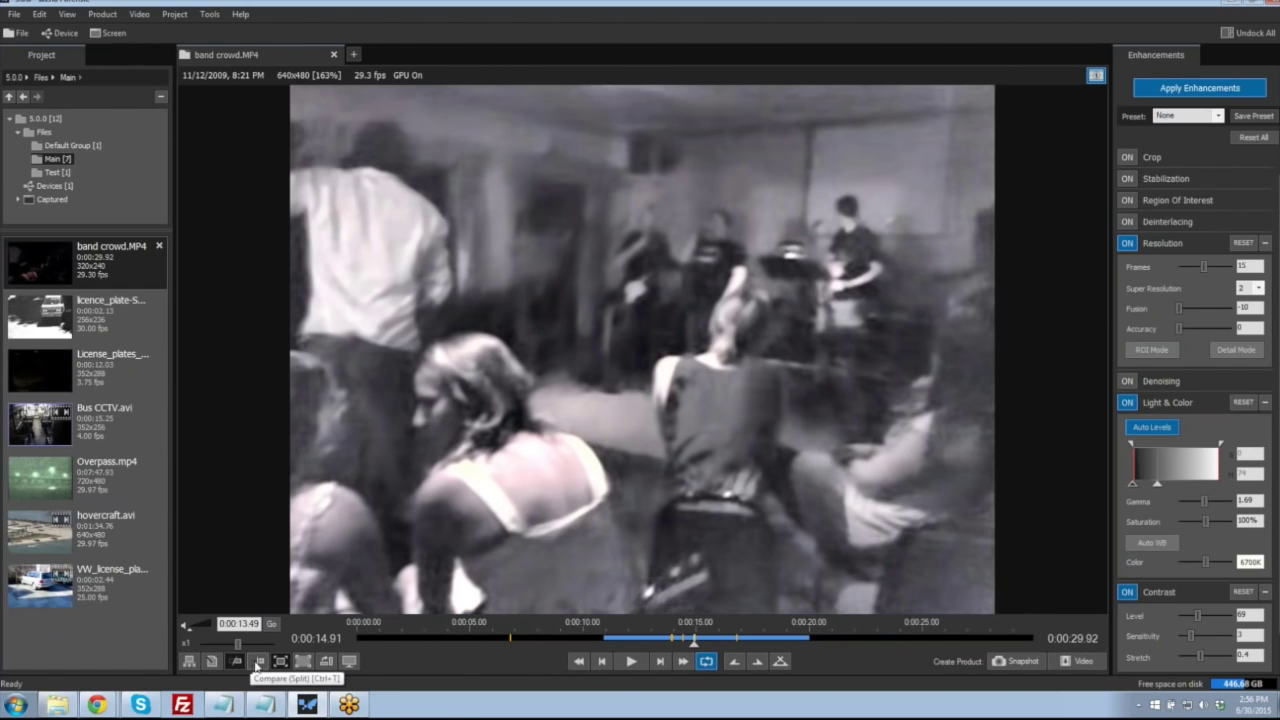
pyautogui.click(258, 662)
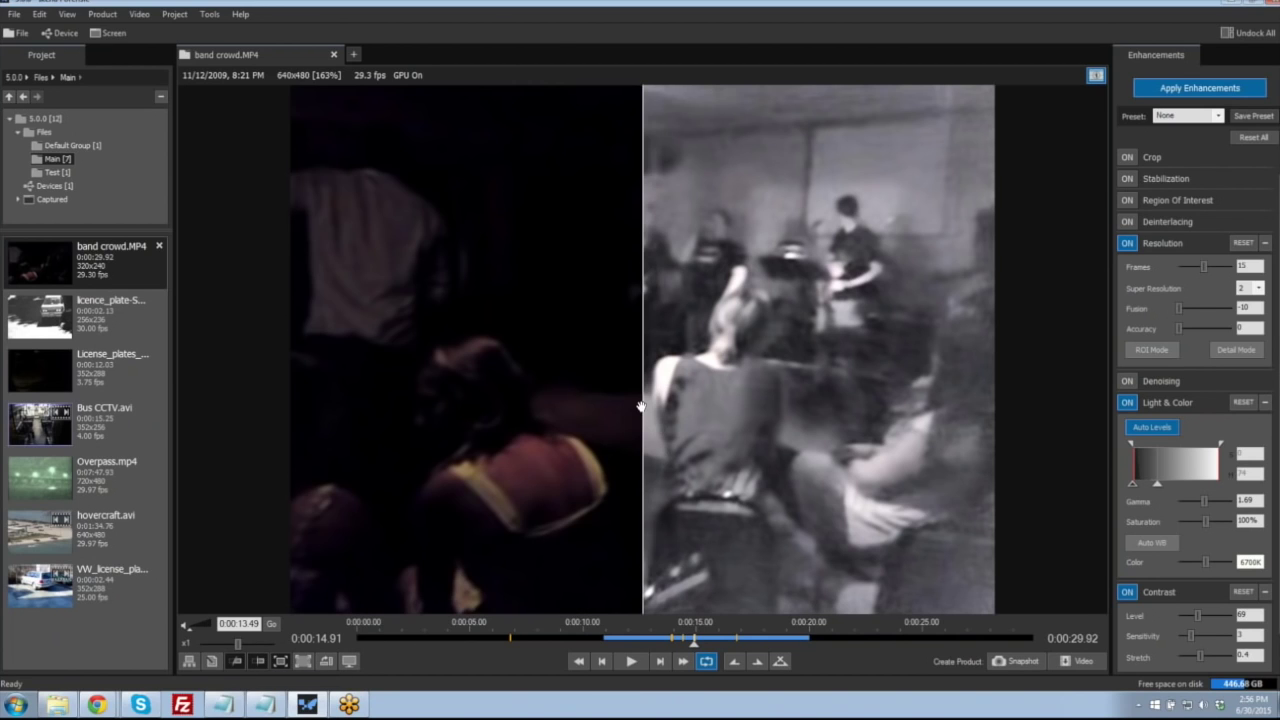
# - Play the band crowd clip in the Split comparison, shift the divider slightly, and pause playback at 0:00:14.44
pyautogui.moveTo(641, 406)
pyautogui.mouseDown()
pyautogui.moveTo(372, 413)
pyautogui.moveTo(876, 400)
pyautogui.moveTo(663, 403)
pyautogui.moveTo(660, 415)
pyautogui.mouseUp()
pyautogui.click(631, 661)
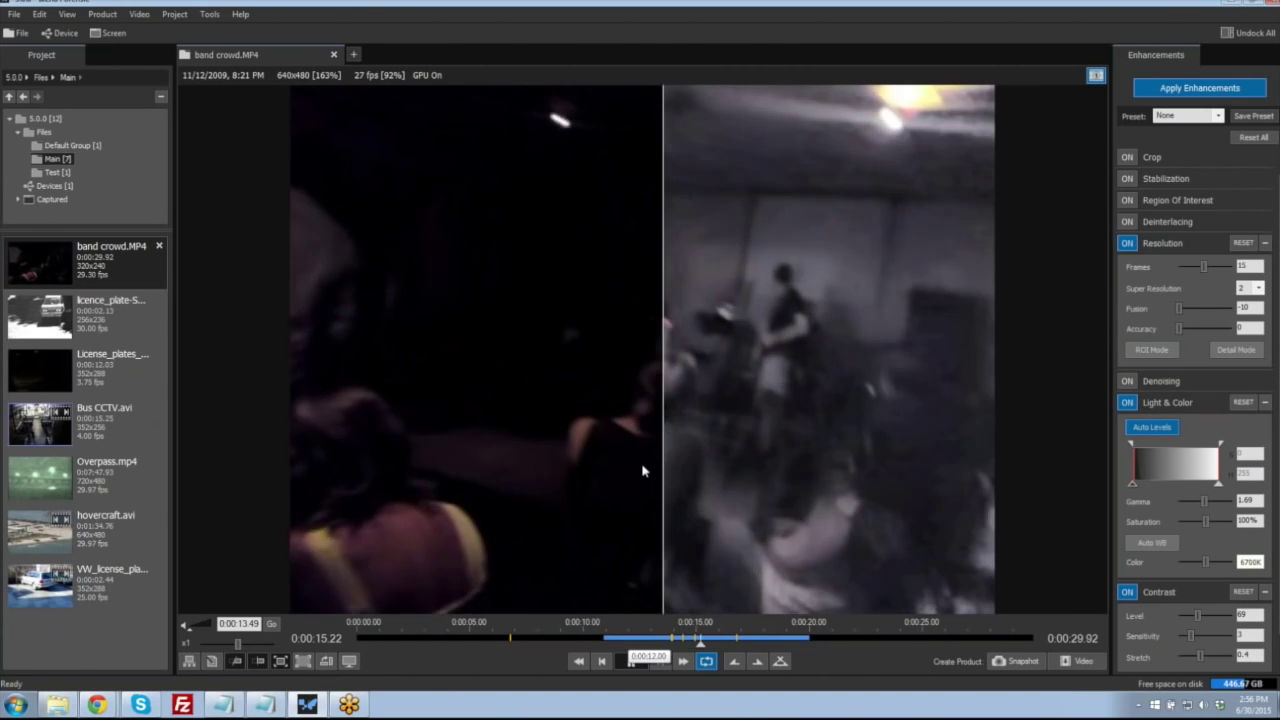
pyautogui.moveTo(663, 443)
pyautogui.mouseDown()
pyautogui.moveTo(373, 446)
pyautogui.moveTo(957, 449)
pyautogui.moveTo(426, 434)
pyautogui.moveTo(672, 443)
pyautogui.mouseUp()
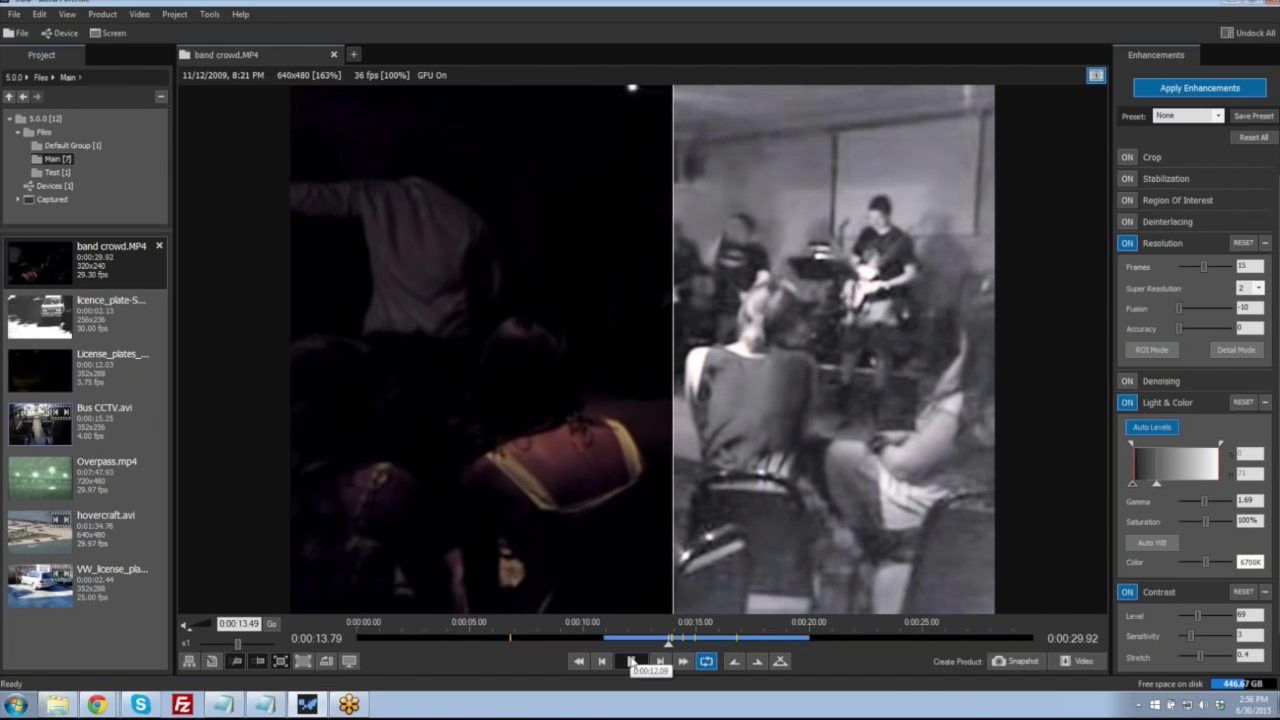
pyautogui.click(631, 661)
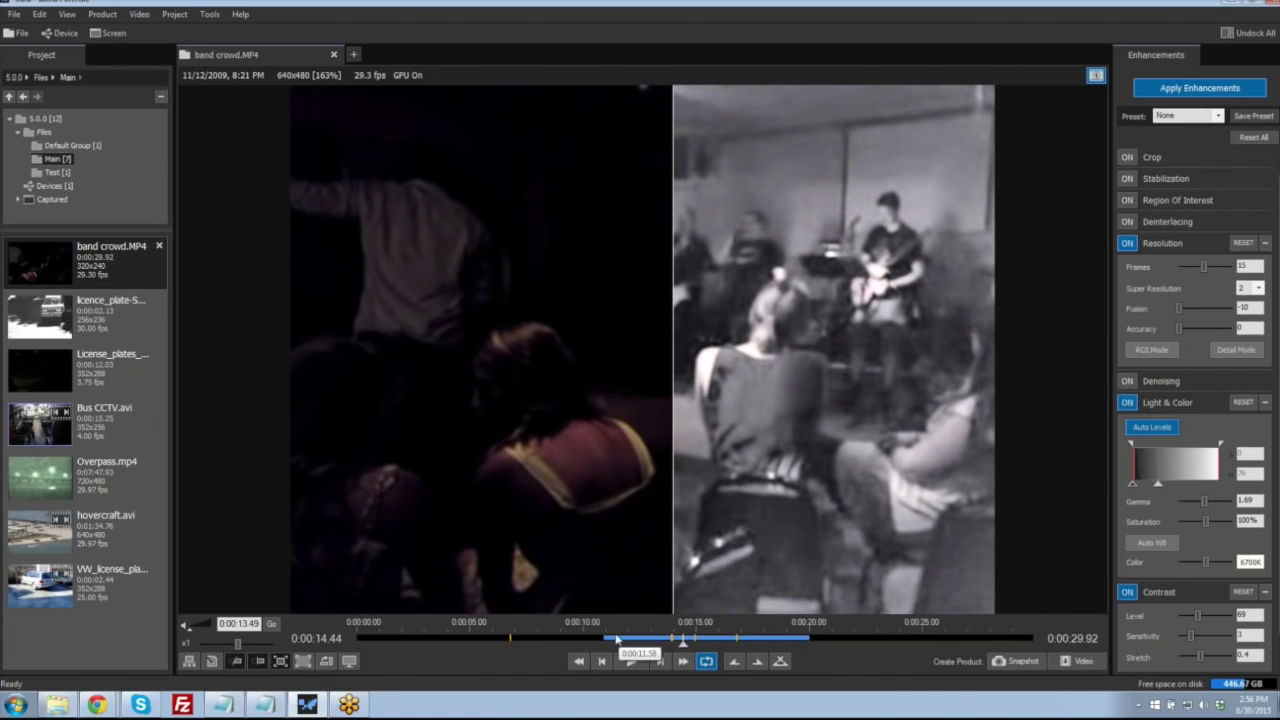
# - Rotate the band crowd video in 90-degree turns through a full circle to its upright orientation
pyautogui.click(326, 662)
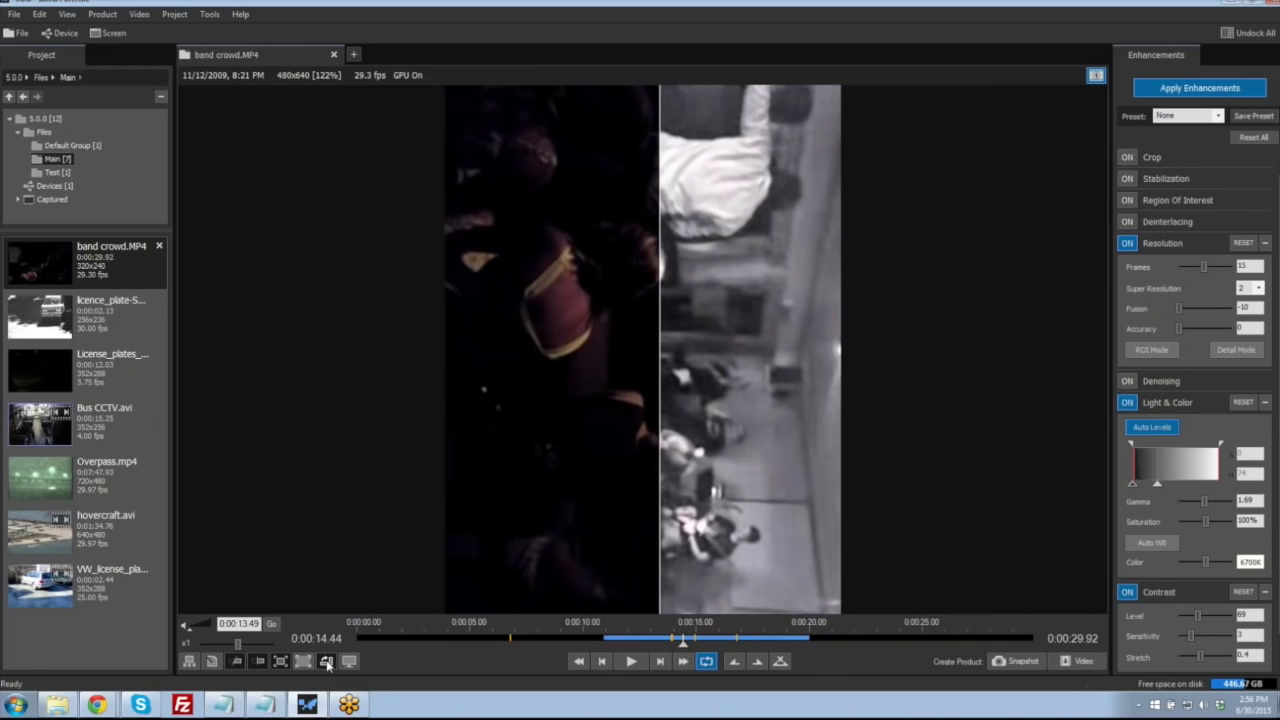
pyautogui.click(326, 662)
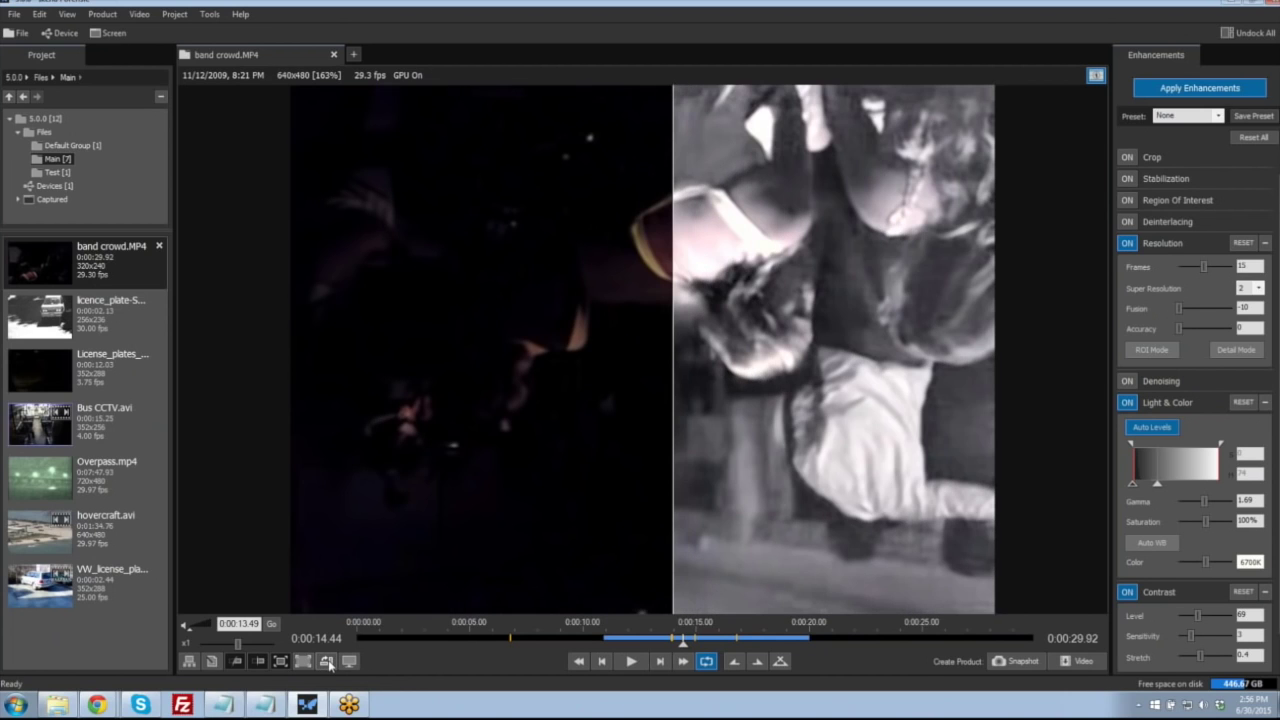
pyautogui.click(326, 662)
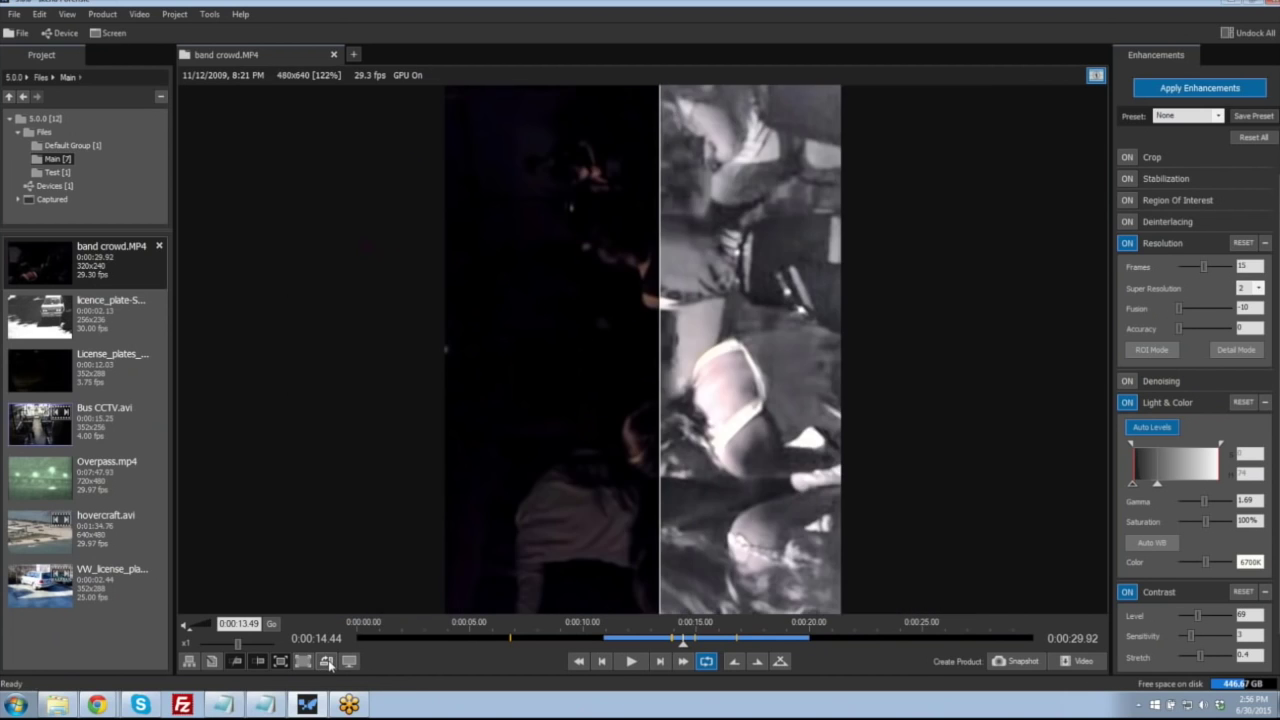
pyautogui.click(326, 662)
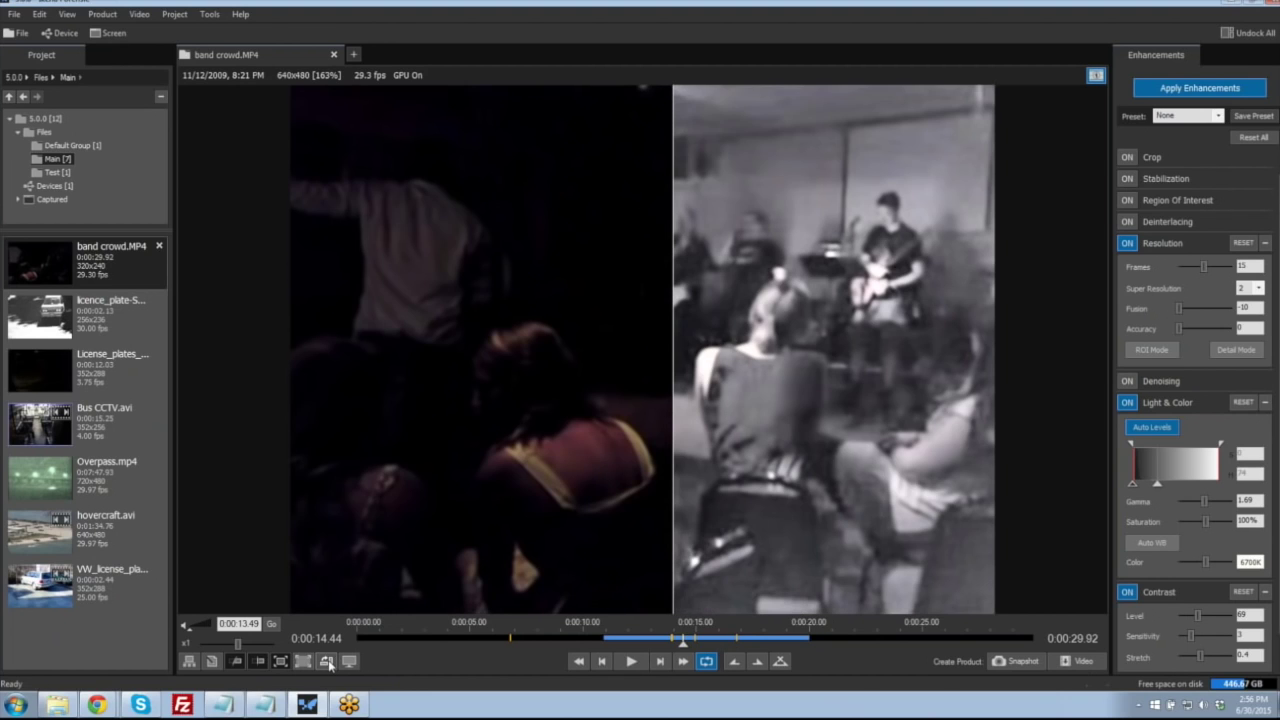
# - Move the split divider near the image's left edge to expose more enhanced footage, and take a snapshot of the frame
pyautogui.moveTo(672, 454); pyautogui.dragTo(601, 466)
pyautogui.moveTo(428, 464); pyautogui.dragTo(394, 466)
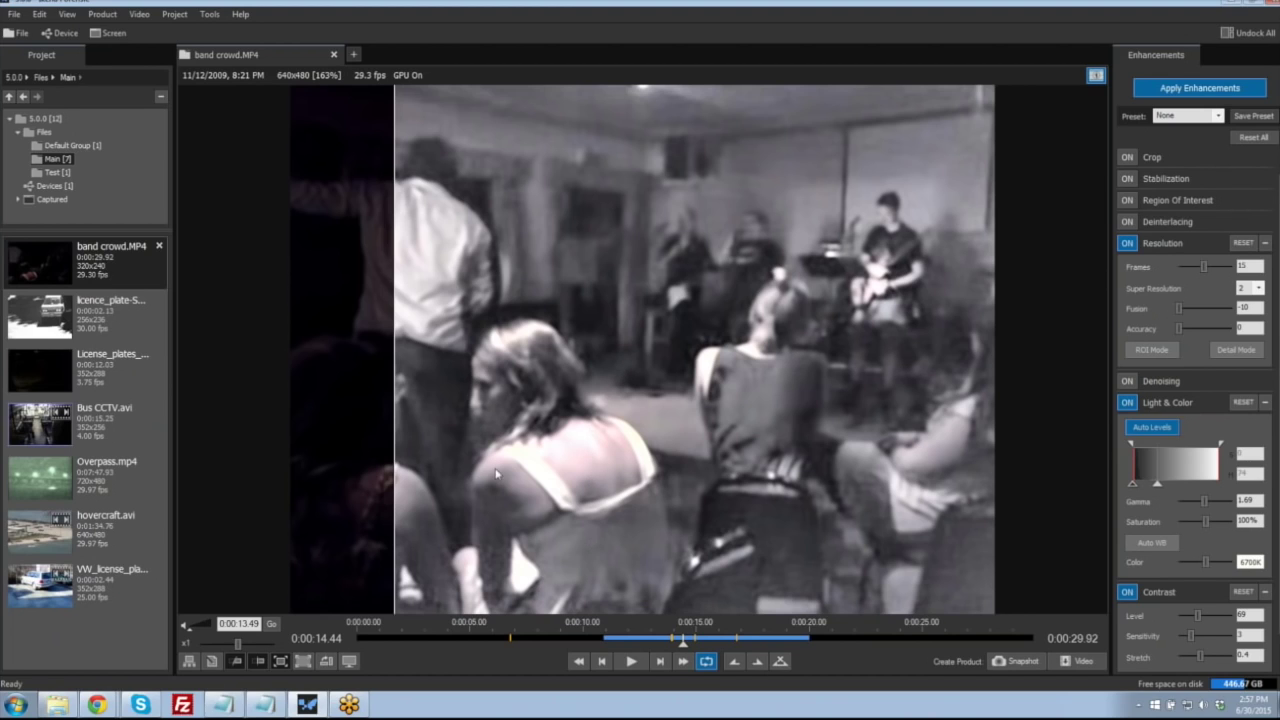
pyautogui.moveTo(393, 412); pyautogui.dragTo(362, 412)
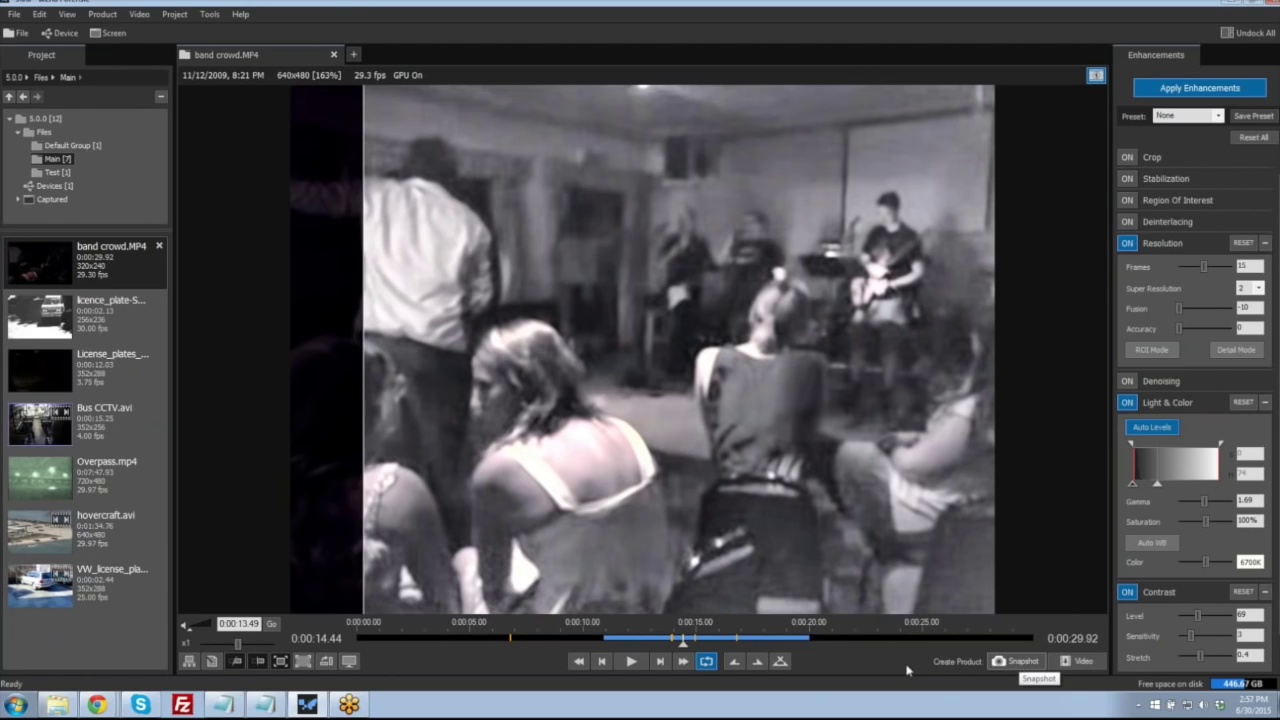
pyautogui.click(1016, 661)
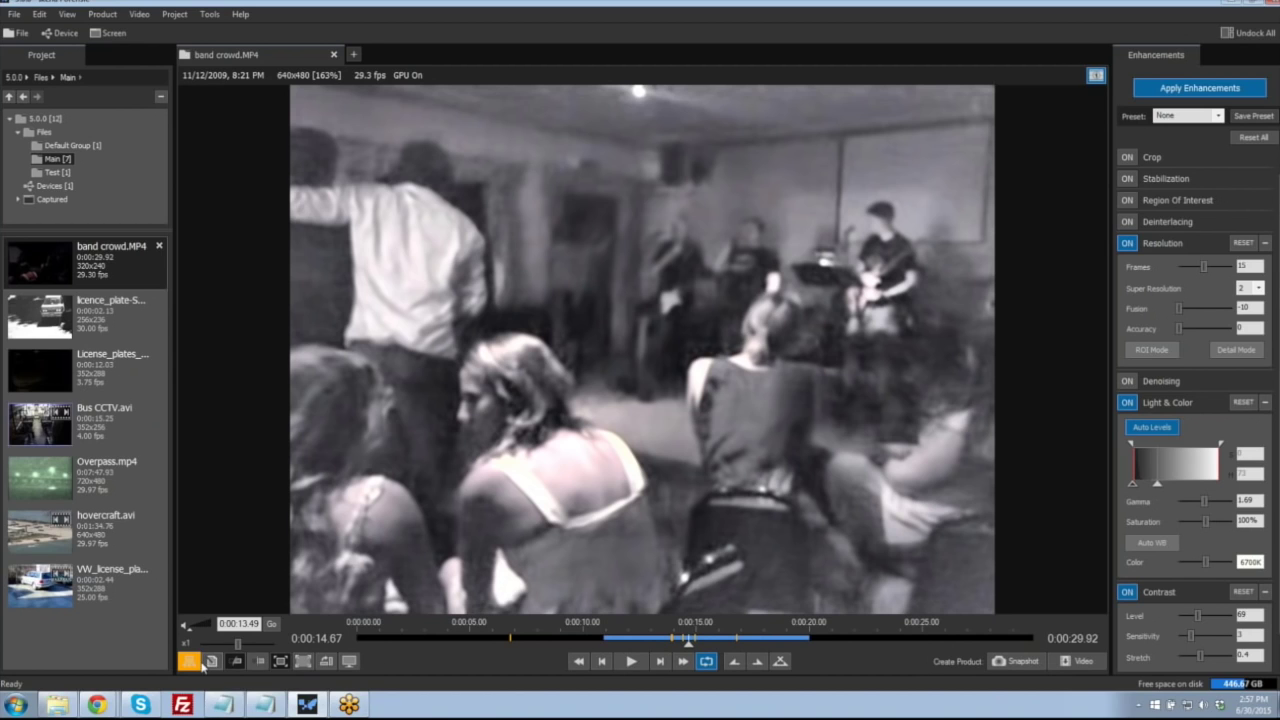
# - Switch all enhancements off and back on to compare the enhanced frame with the original
pyautogui.click(188, 661)
pyautogui.click(1190, 87)
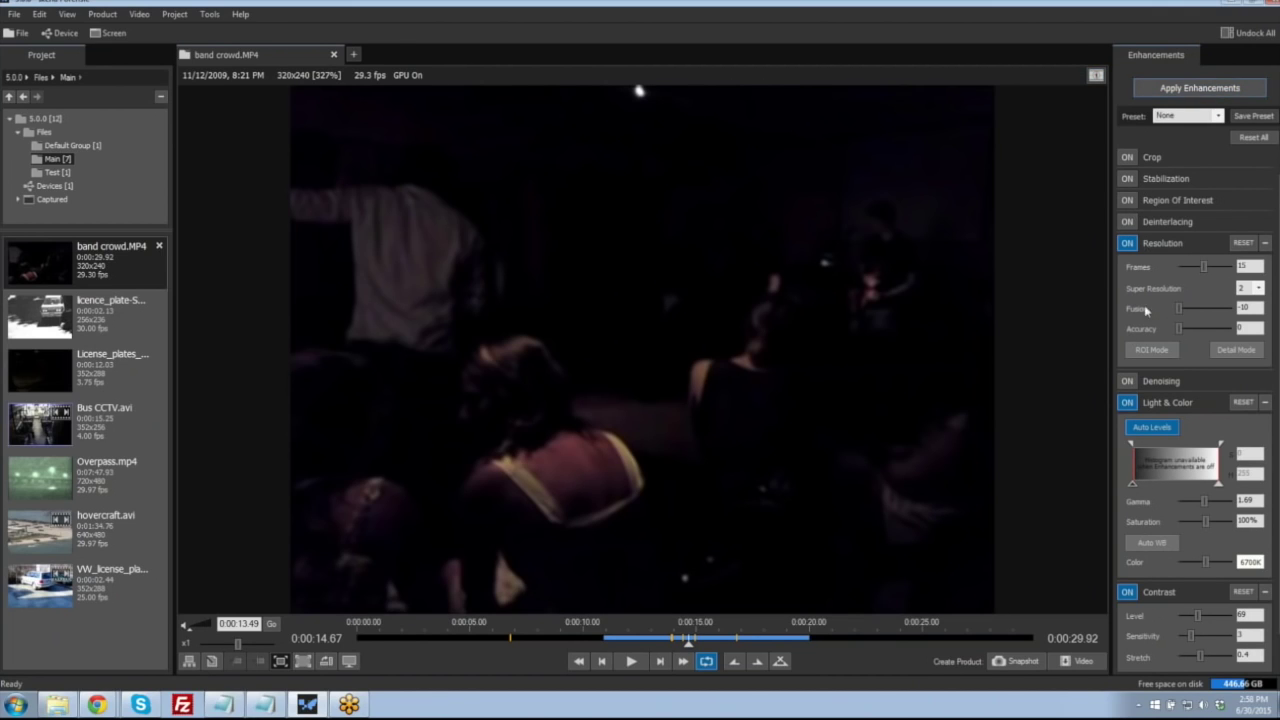
pyautogui.click(1166, 89)
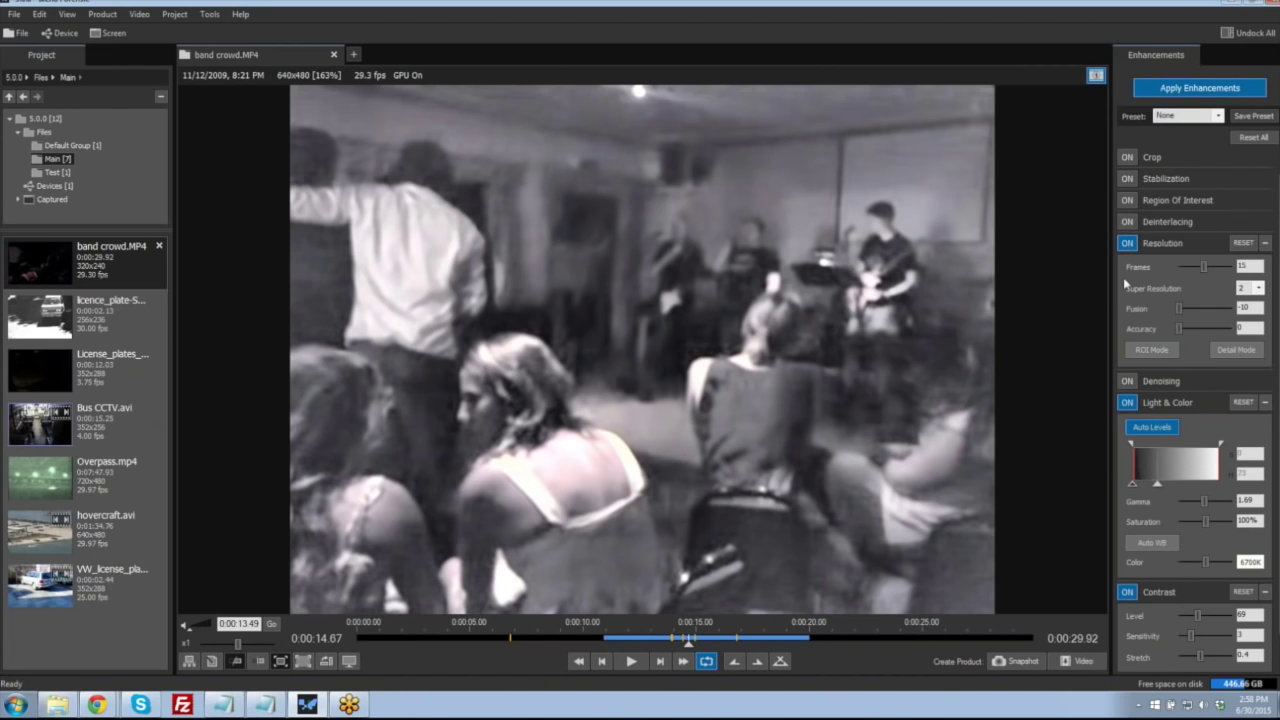
# - Turn the Light & Color enhancement off and back on to see its effect on the frame
pyautogui.scroll(-1, 1142, 408)
pyautogui.scroll(-1, 1135, 551)
pyautogui.scroll(2, 1135, 551)
pyautogui.click(1129, 402)
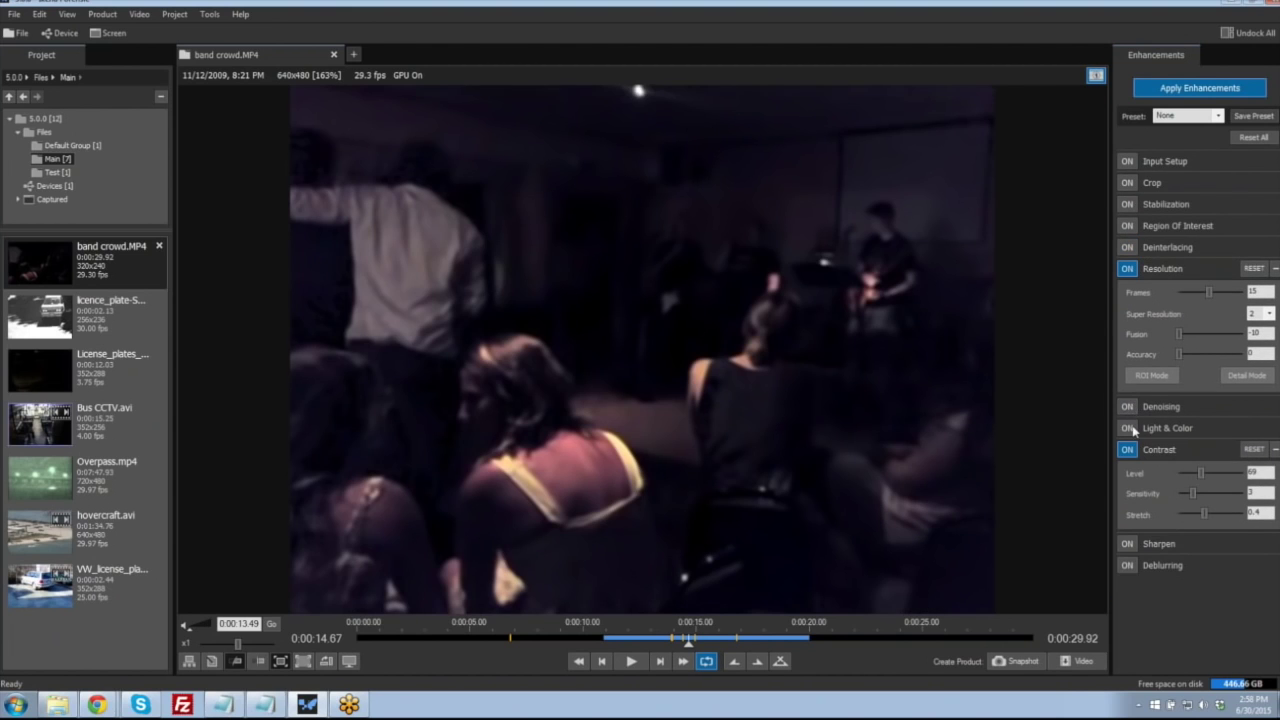
pyautogui.click(1128, 427)
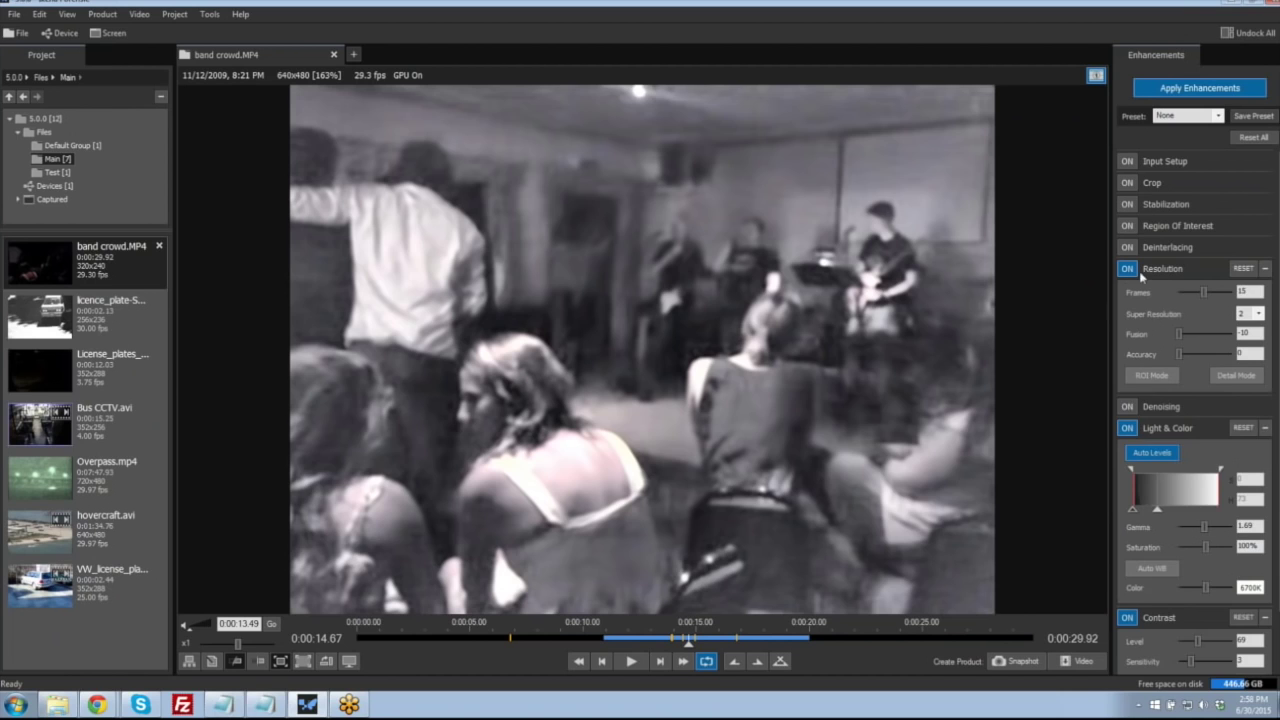
# - Turn off the Resolution, Light & Color and Contrast enhancements one by one, and re-enable all three
pyautogui.click(1127, 268)
pyautogui.click(1128, 313)
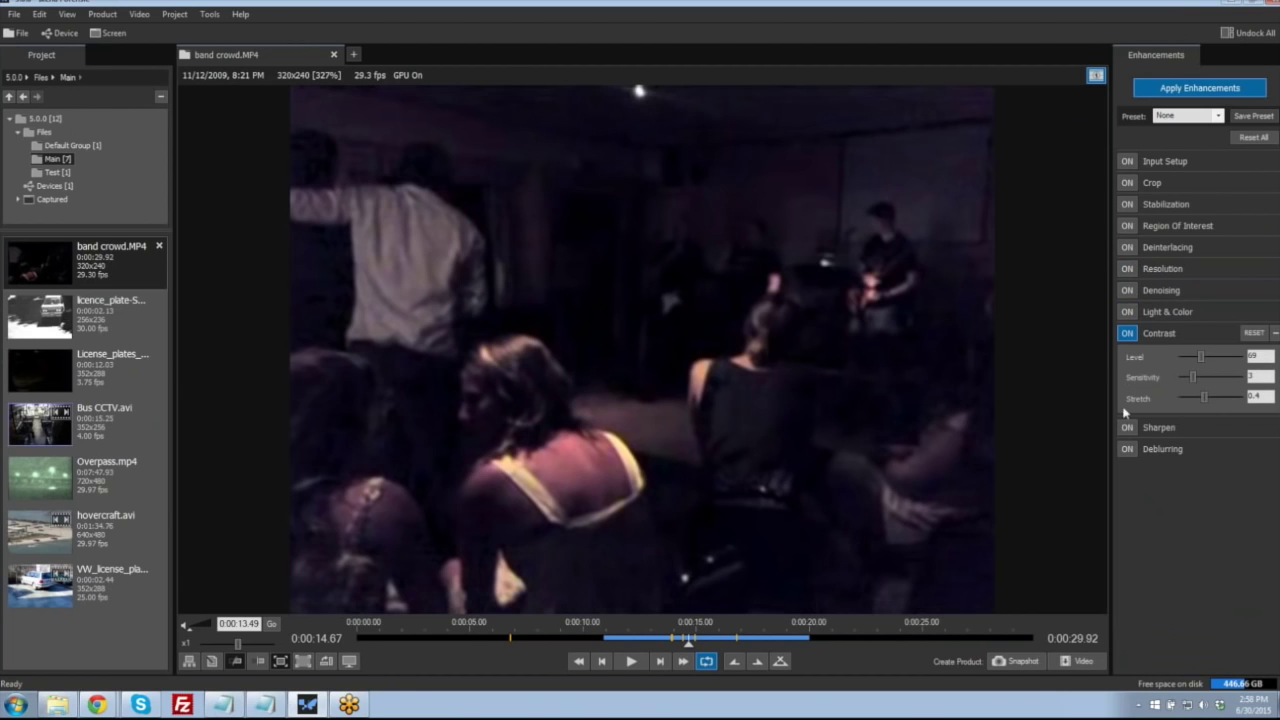
pyautogui.click(1129, 335)
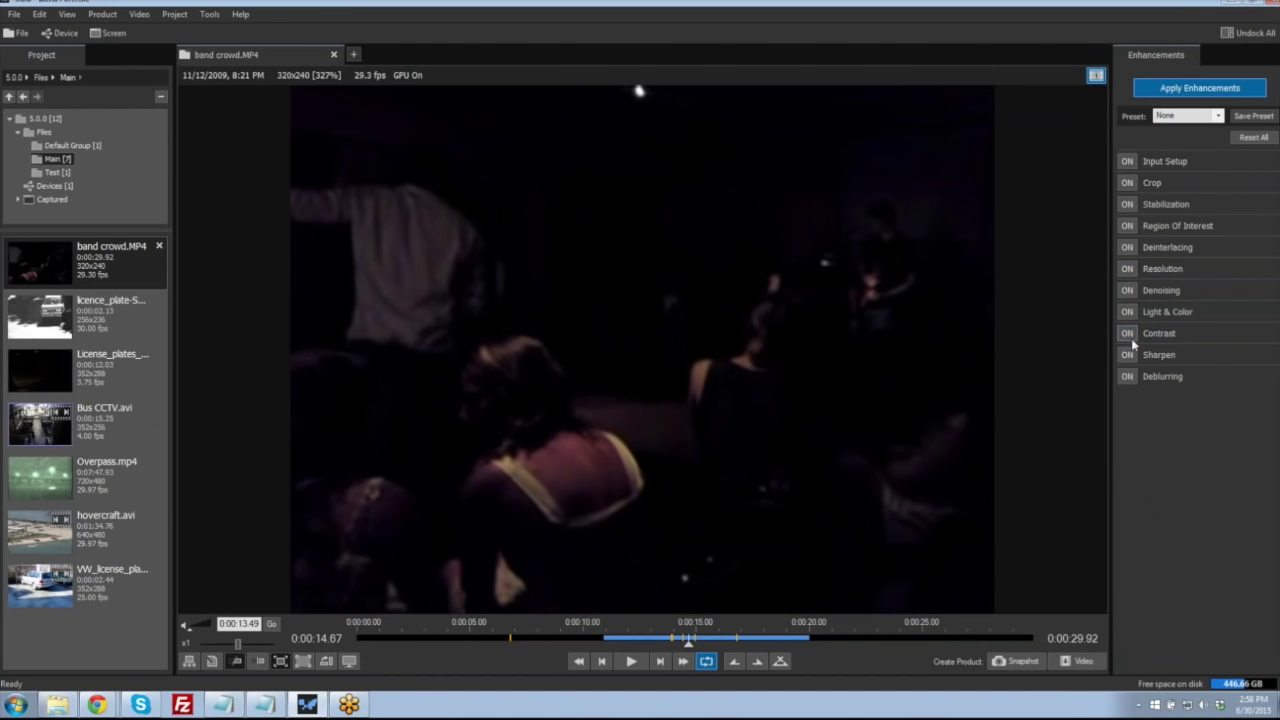
pyautogui.click(1128, 334)
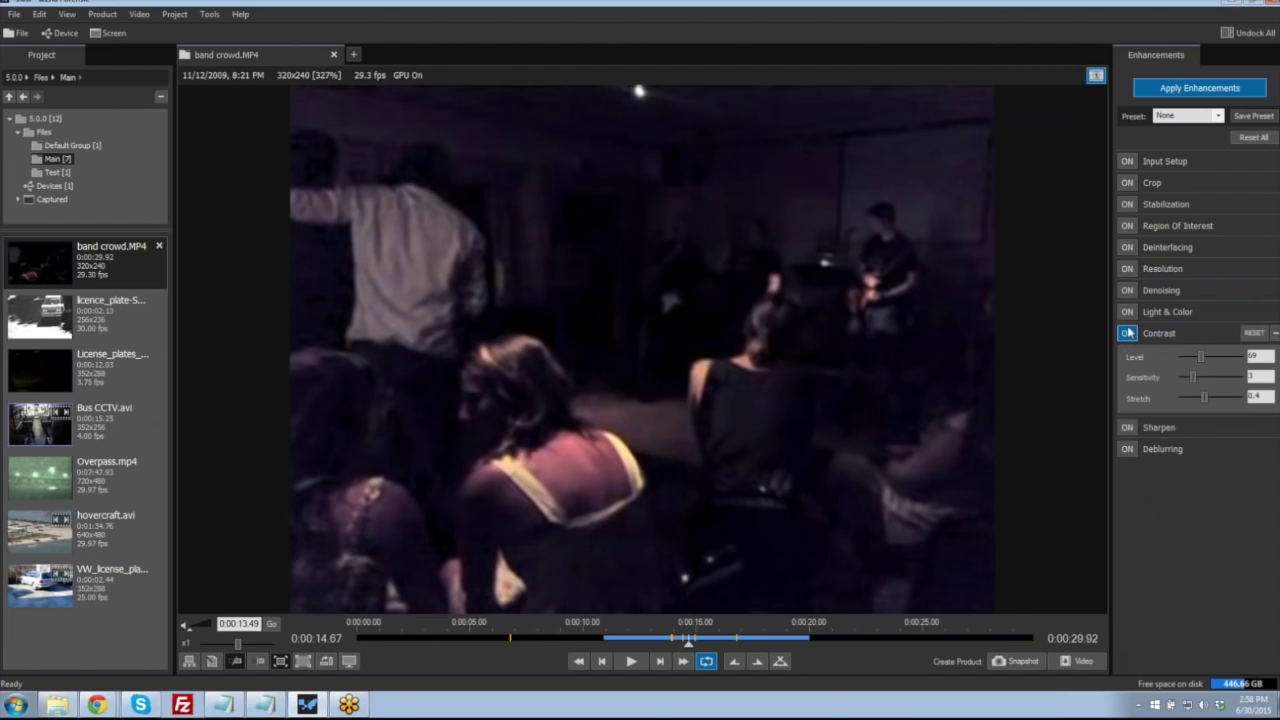
pyautogui.click(1127, 312)
pyautogui.click(1127, 268)
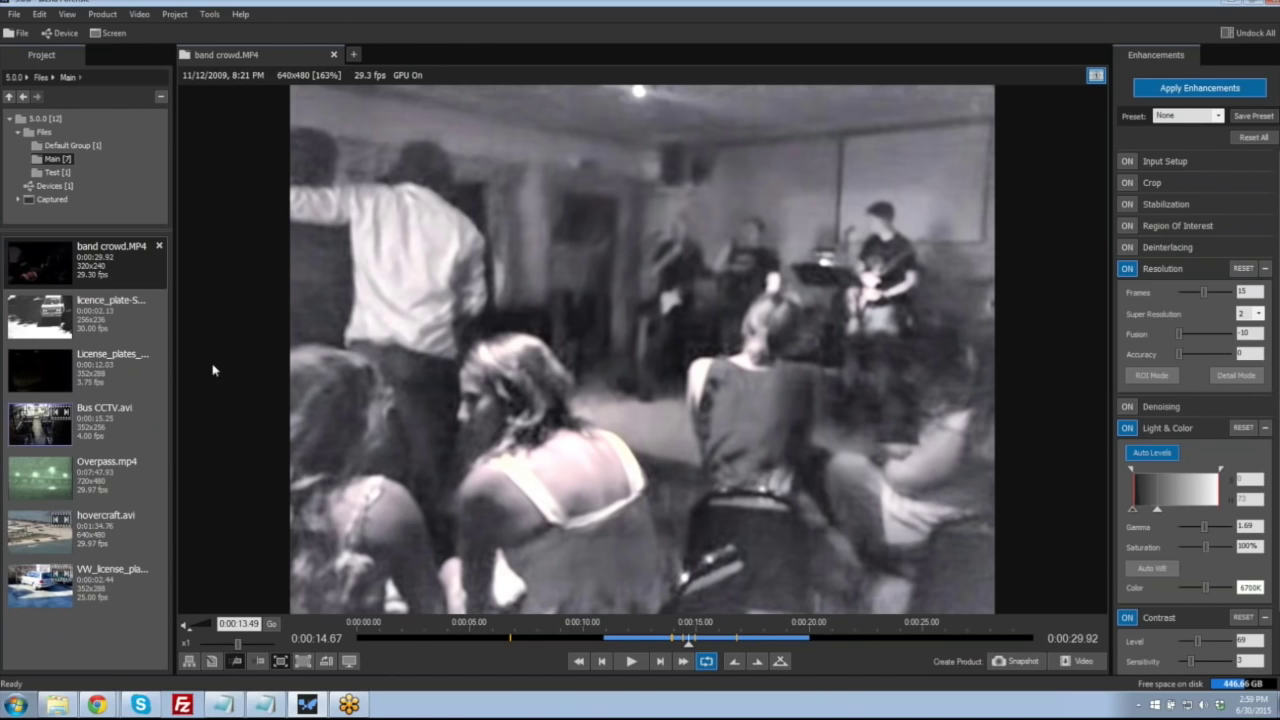
# - Open books.3gp from the Default Group and enable its Resolution enhancement
pyautogui.click(86, 148)
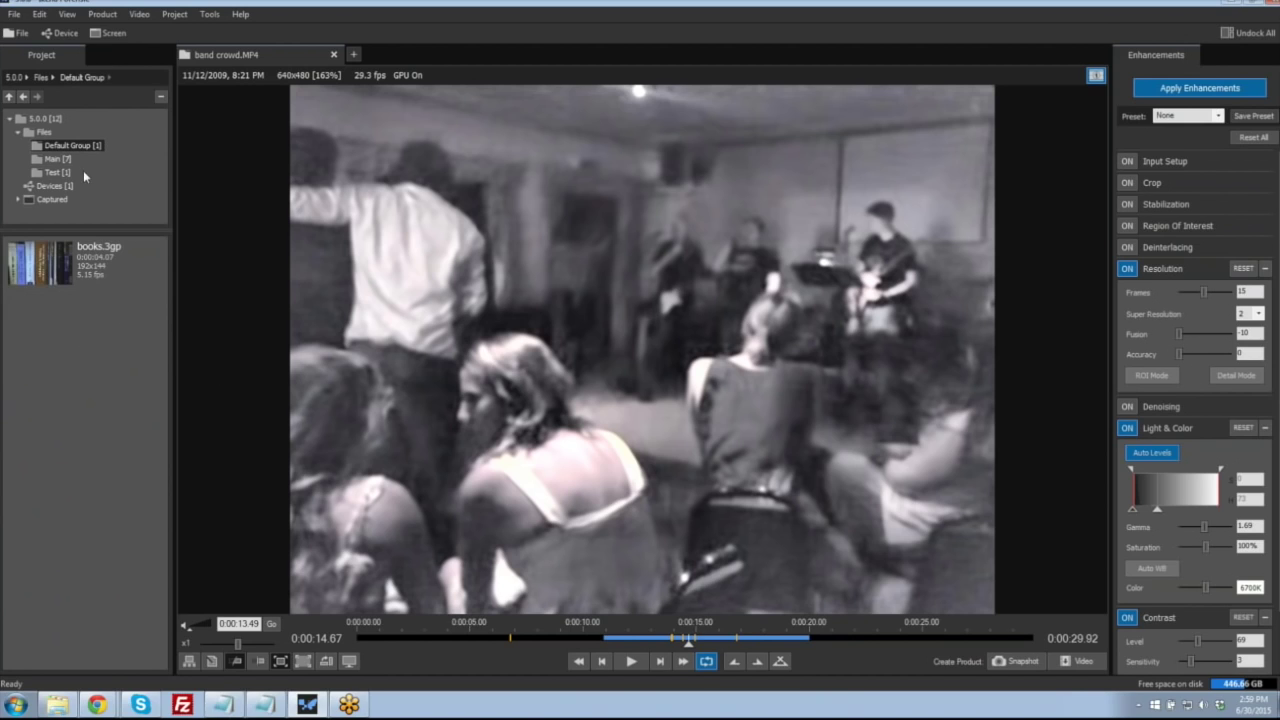
pyautogui.doubleClick(128, 272)
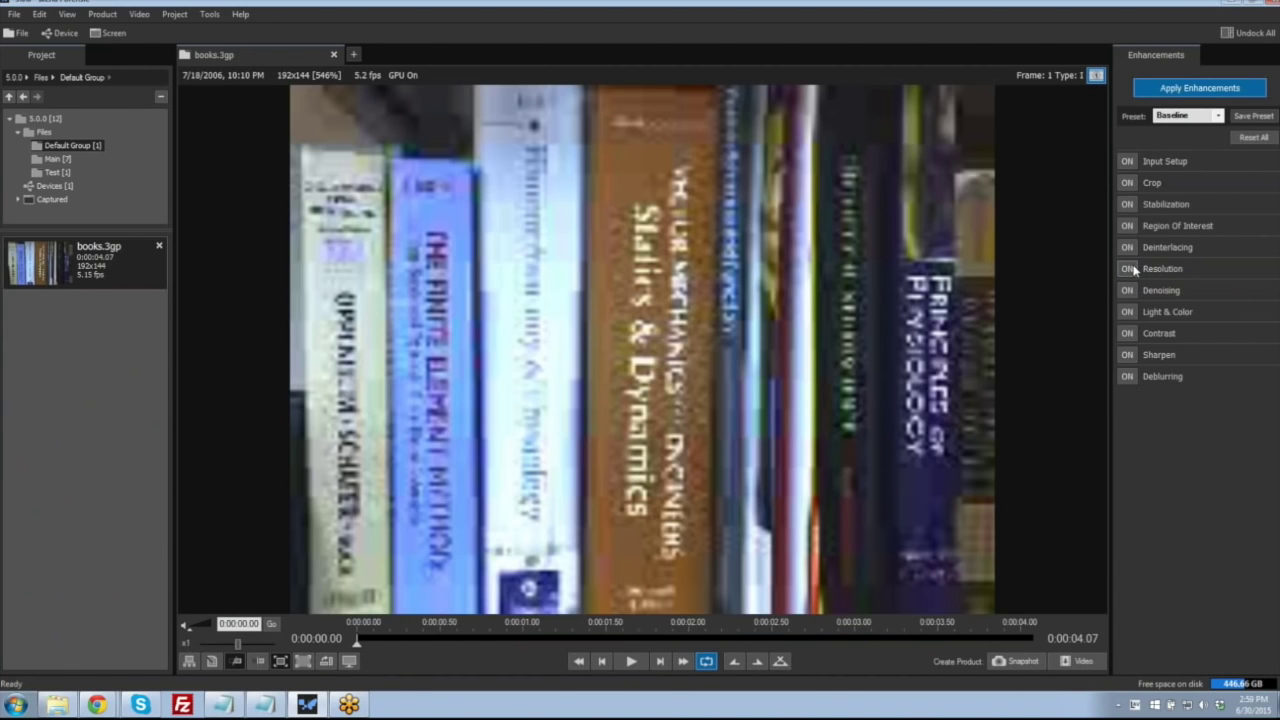
pyautogui.click(1128, 269)
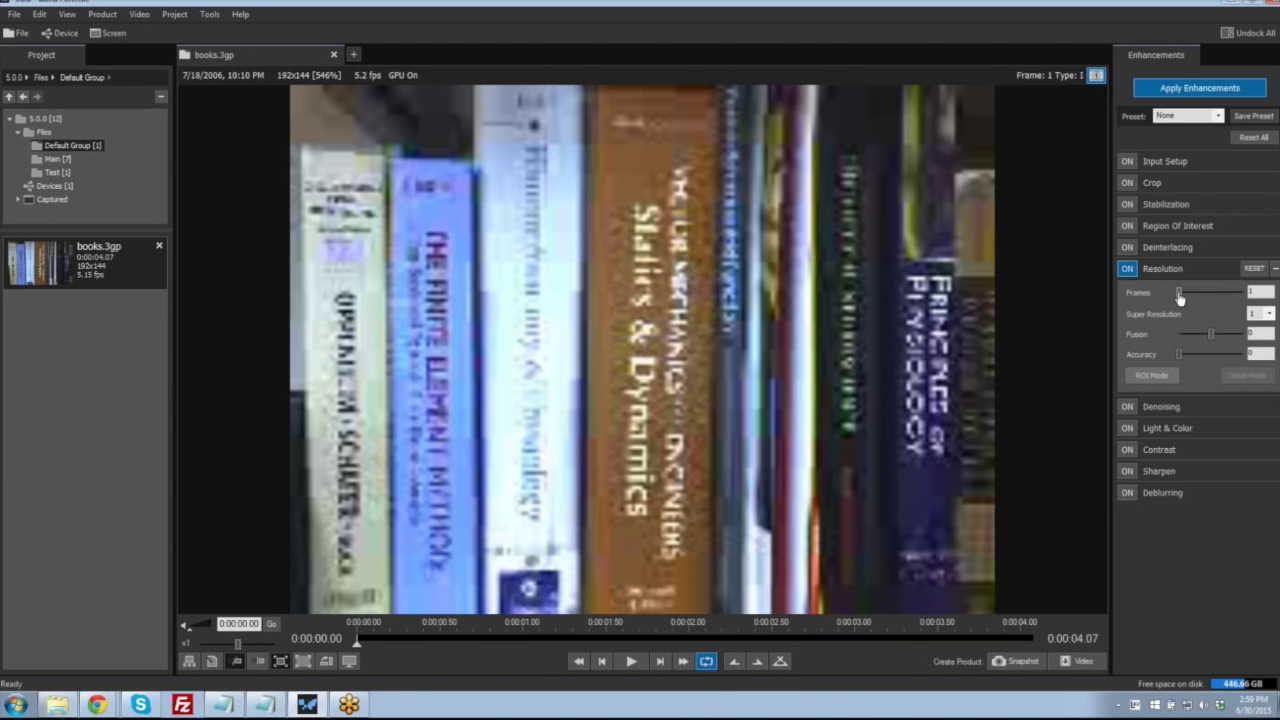
# - Play the books clip, pause it at 0:00:03.10, and raise the Resolution frame count through 3 and 7 to 17
pyautogui.click(639, 670)
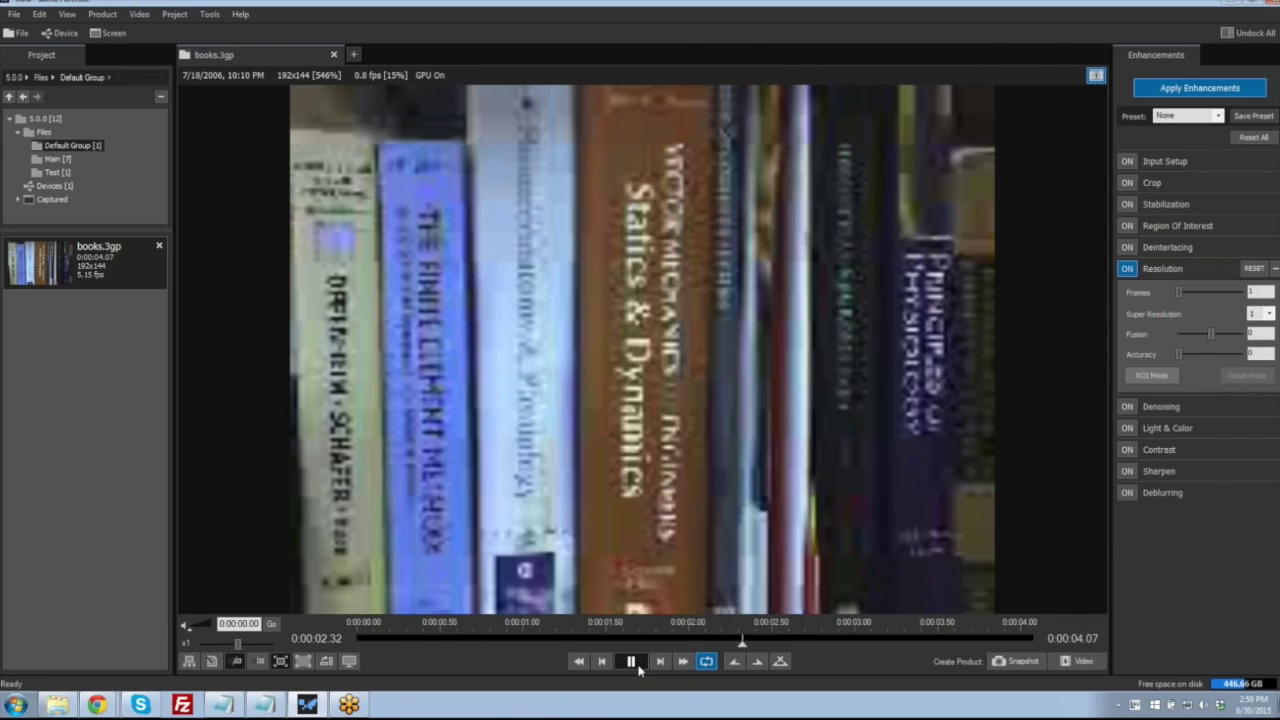
pyautogui.click(631, 661)
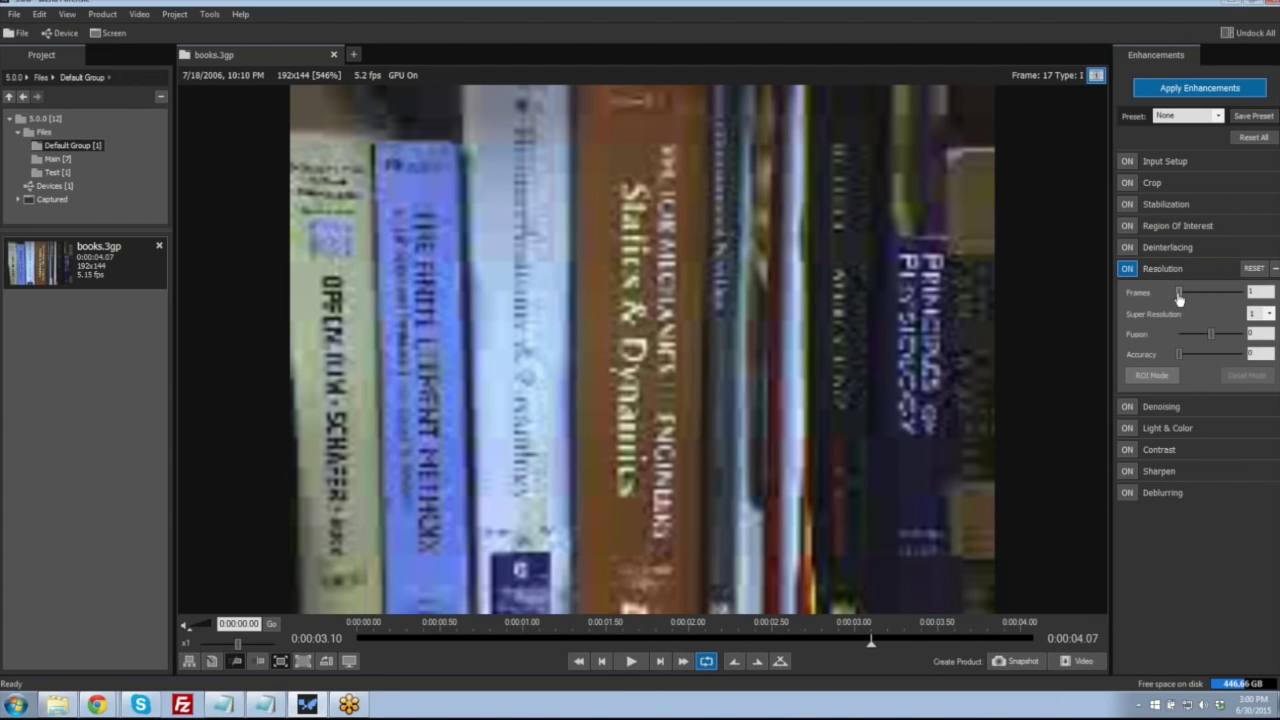
pyautogui.moveTo(1179, 296); pyautogui.dragTo(1183, 296)
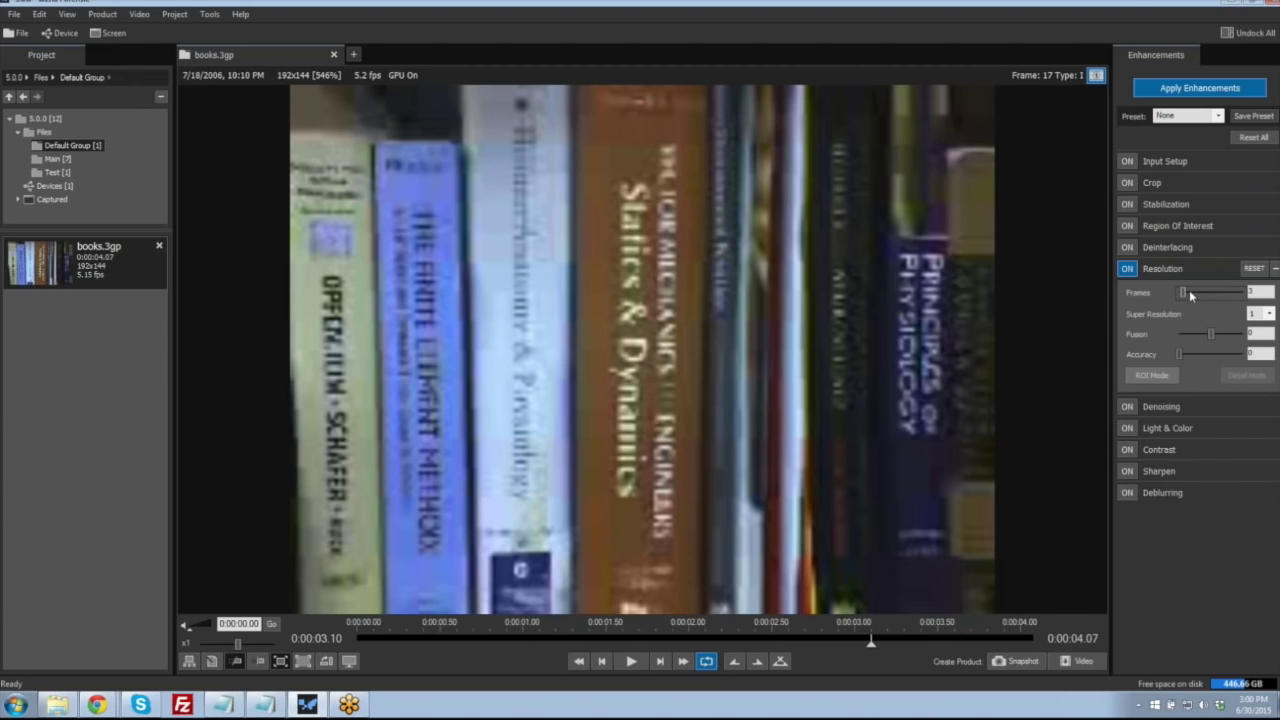
pyautogui.moveTo(1185, 297); pyautogui.dragTo(1191, 298)
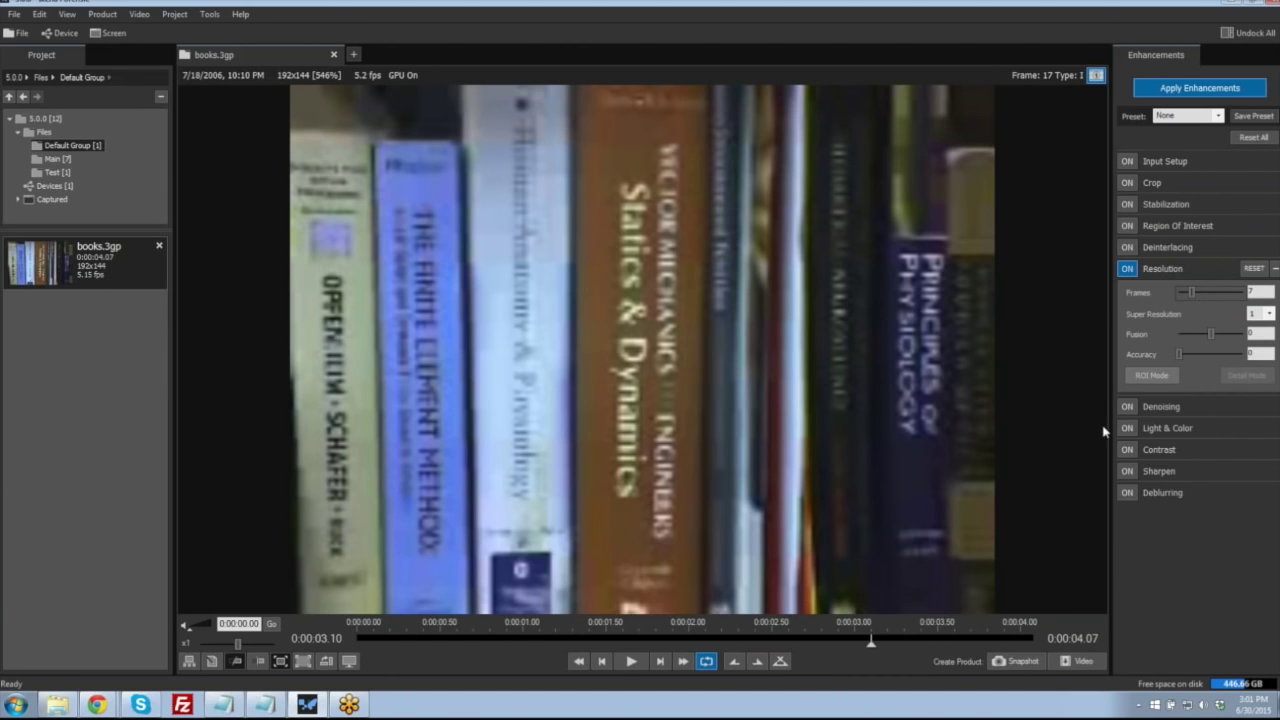
pyautogui.moveTo(1193, 296); pyautogui.dragTo(1217, 297)
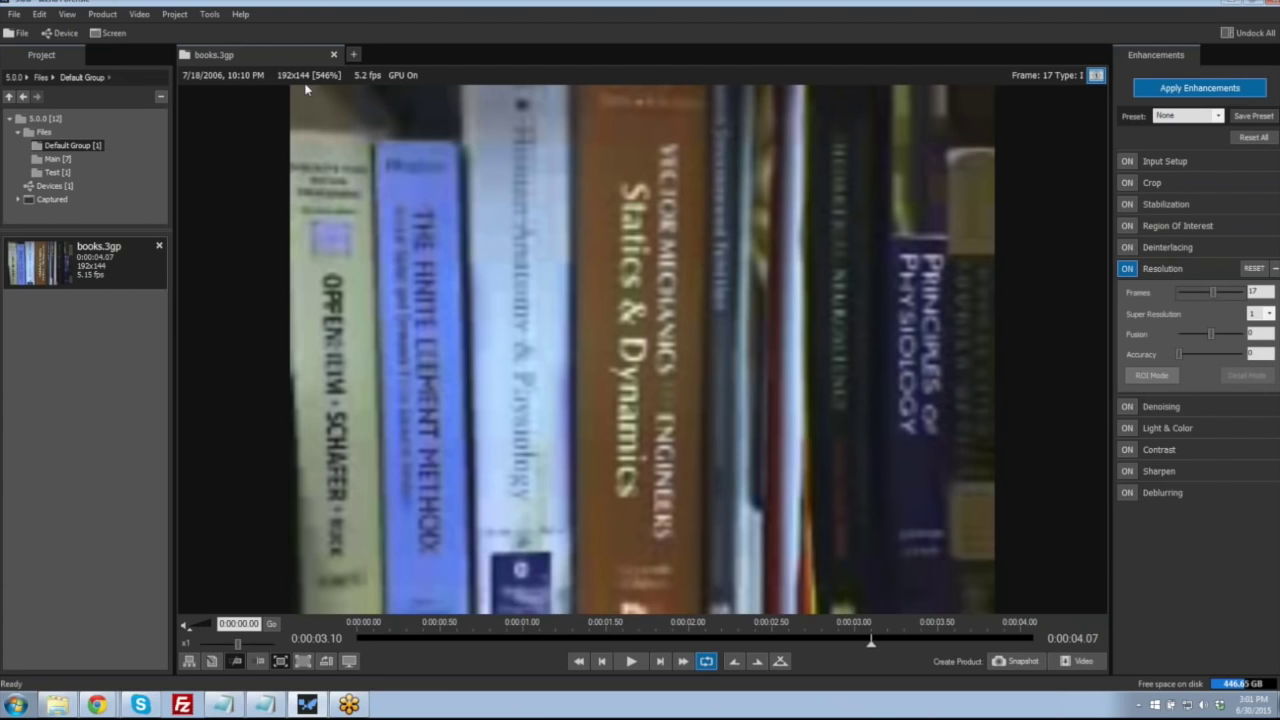
# - Raise the Super Resolution factor from 2 through 3 to 4
pyautogui.click(1268, 314)
pyautogui.click(1263, 336)
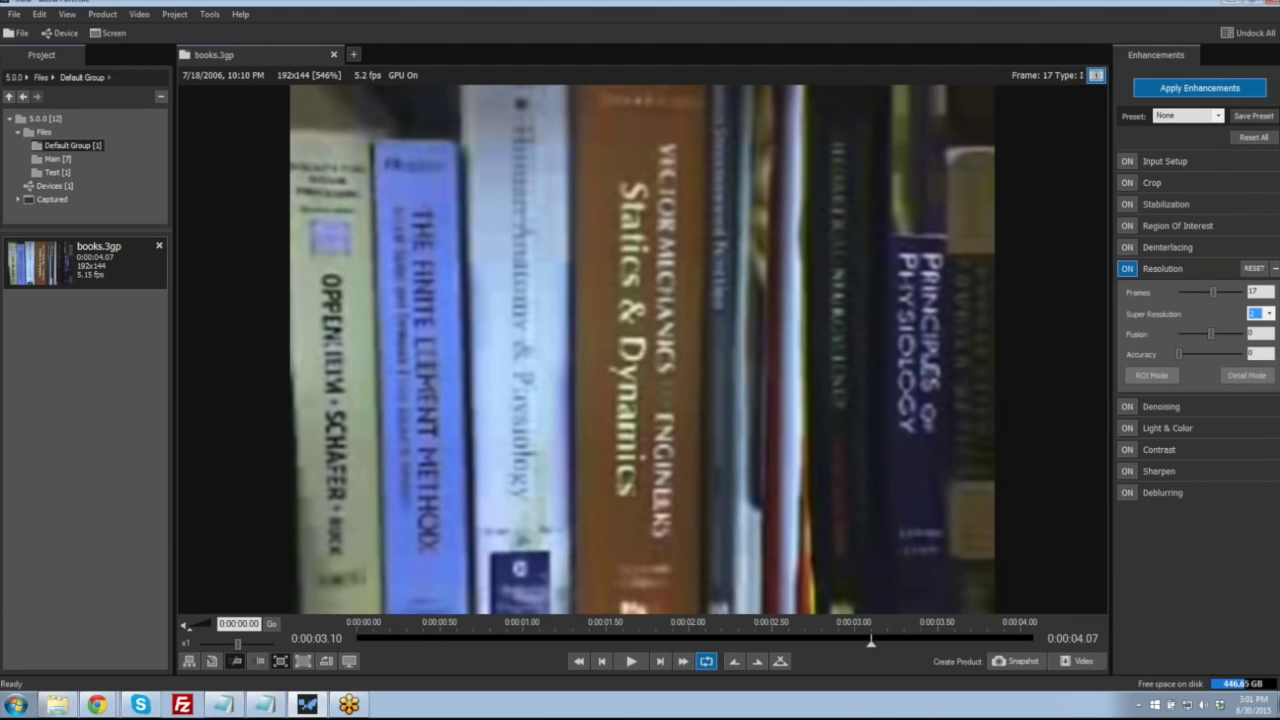
pyautogui.click(1266, 315)
pyautogui.click(1266, 346)
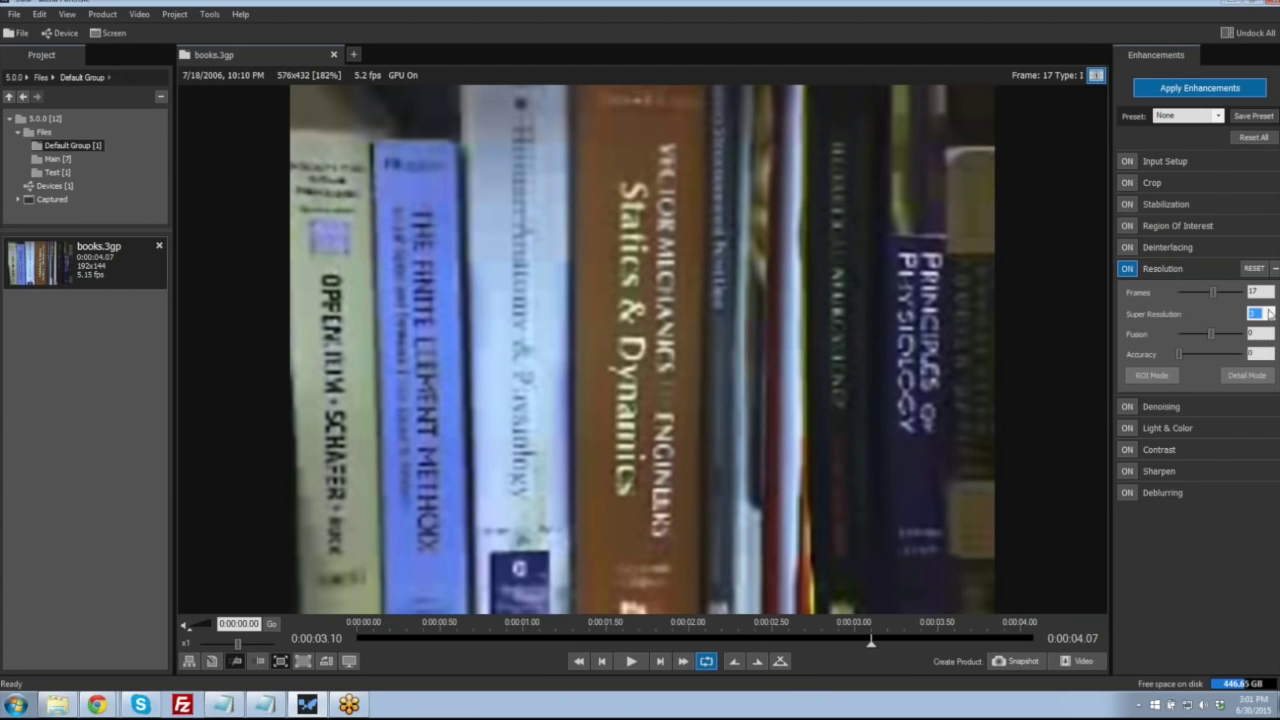
pyautogui.click(1268, 314)
pyautogui.click(1266, 353)
# - Set the Resolution fusion to 10 and try raising the accuracy to its maximum
pyautogui.moveTo(1213, 337); pyautogui.dragTo(1256, 338)
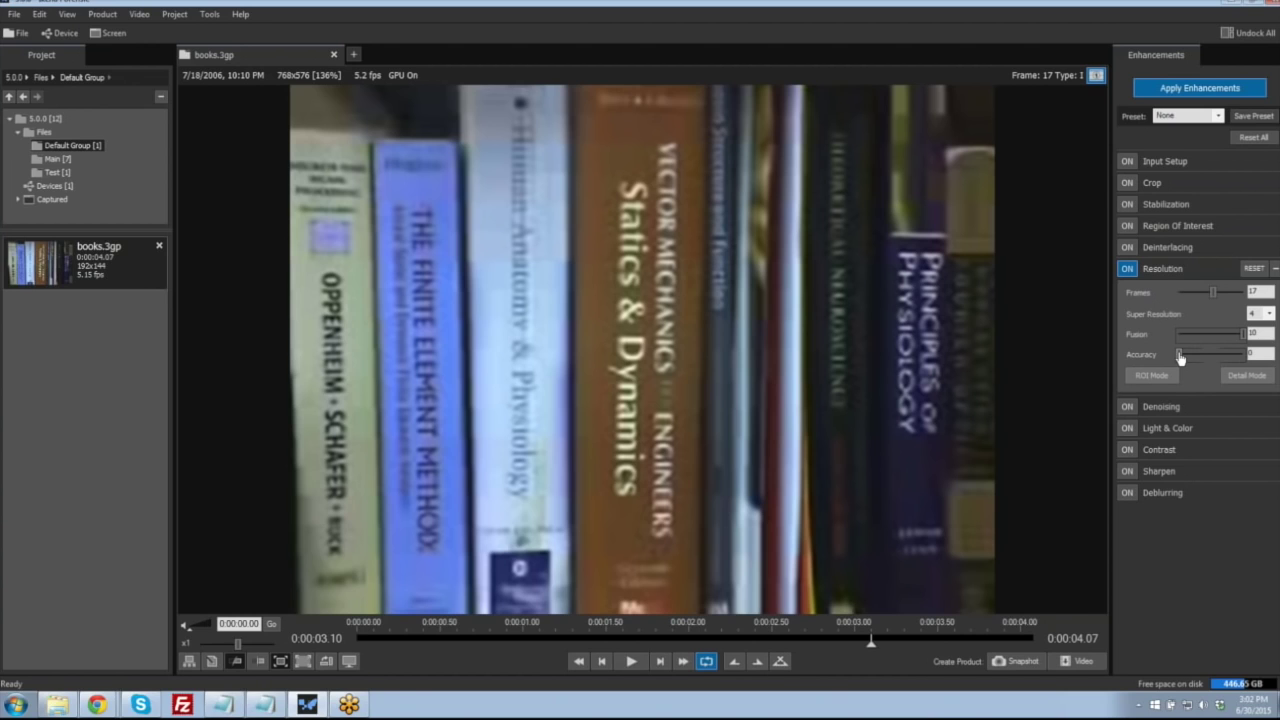
pyautogui.moveTo(1181, 357); pyautogui.dragTo(1277, 362)
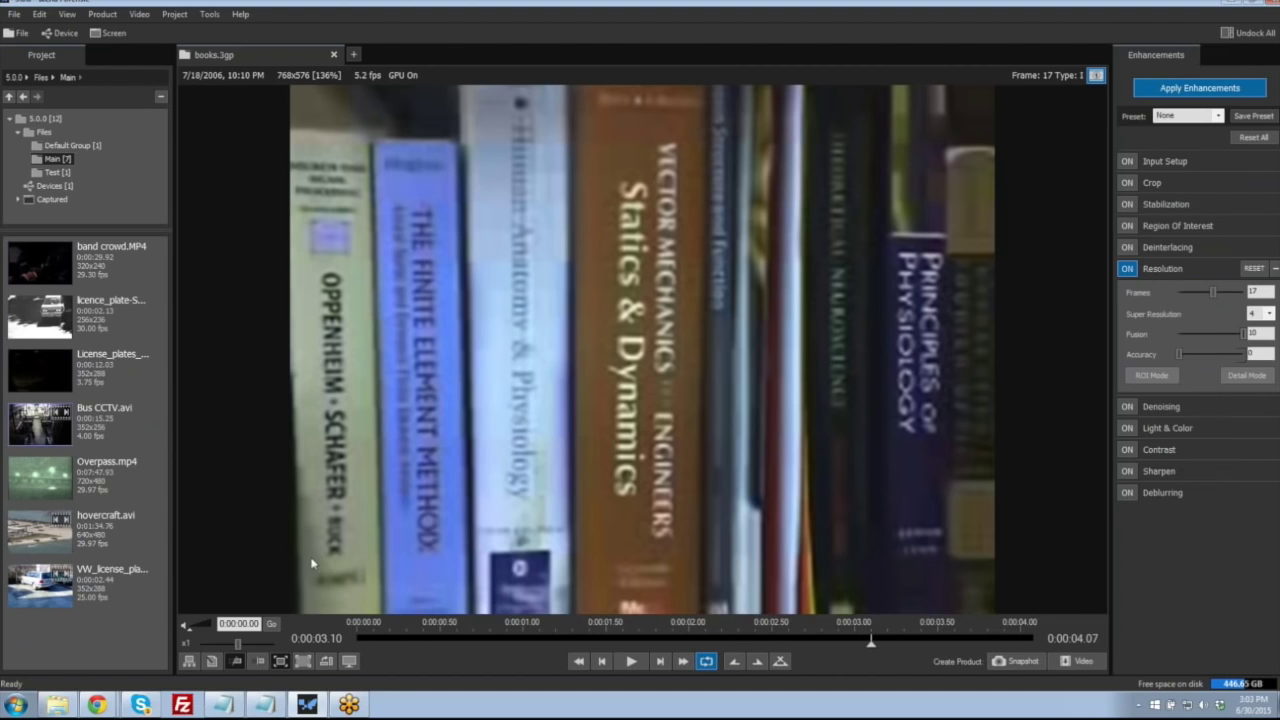
# - Compare the original and enhanced books footage in the Split comparison, sweeping the divider from one image edge to the other
pyautogui.click(236, 661)
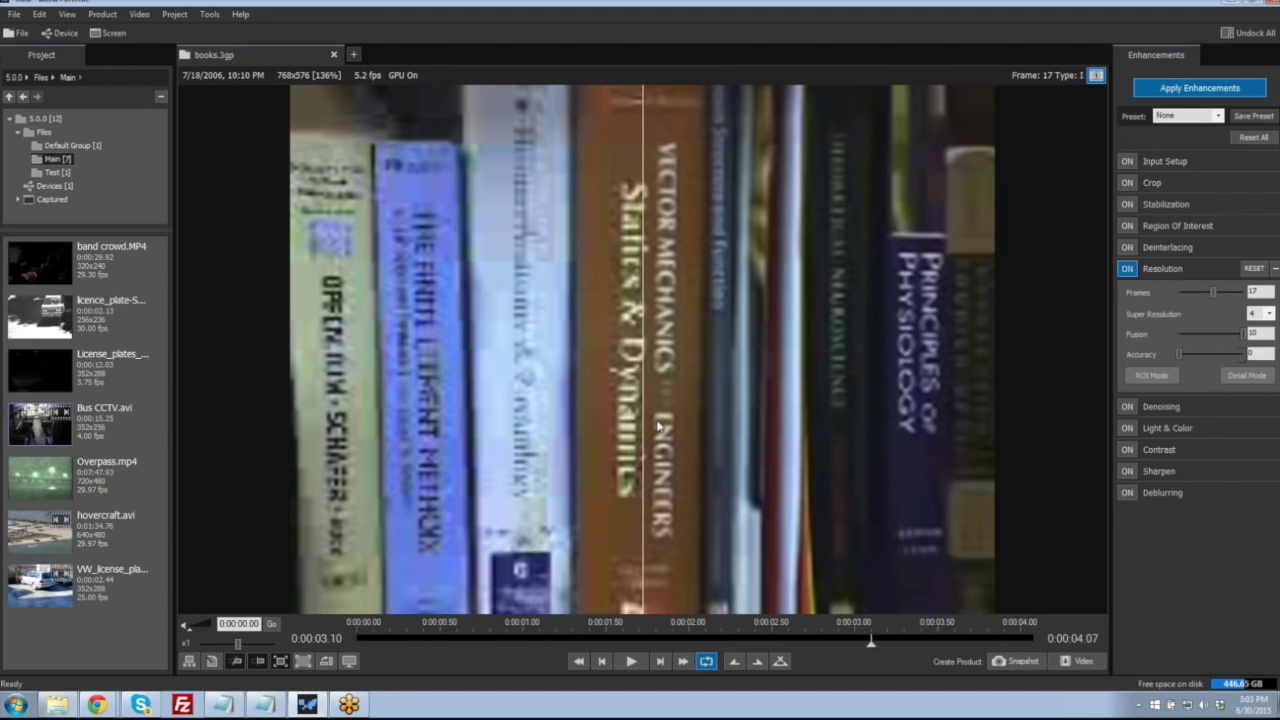
pyautogui.moveTo(643, 420); pyautogui.dragTo(991, 442)
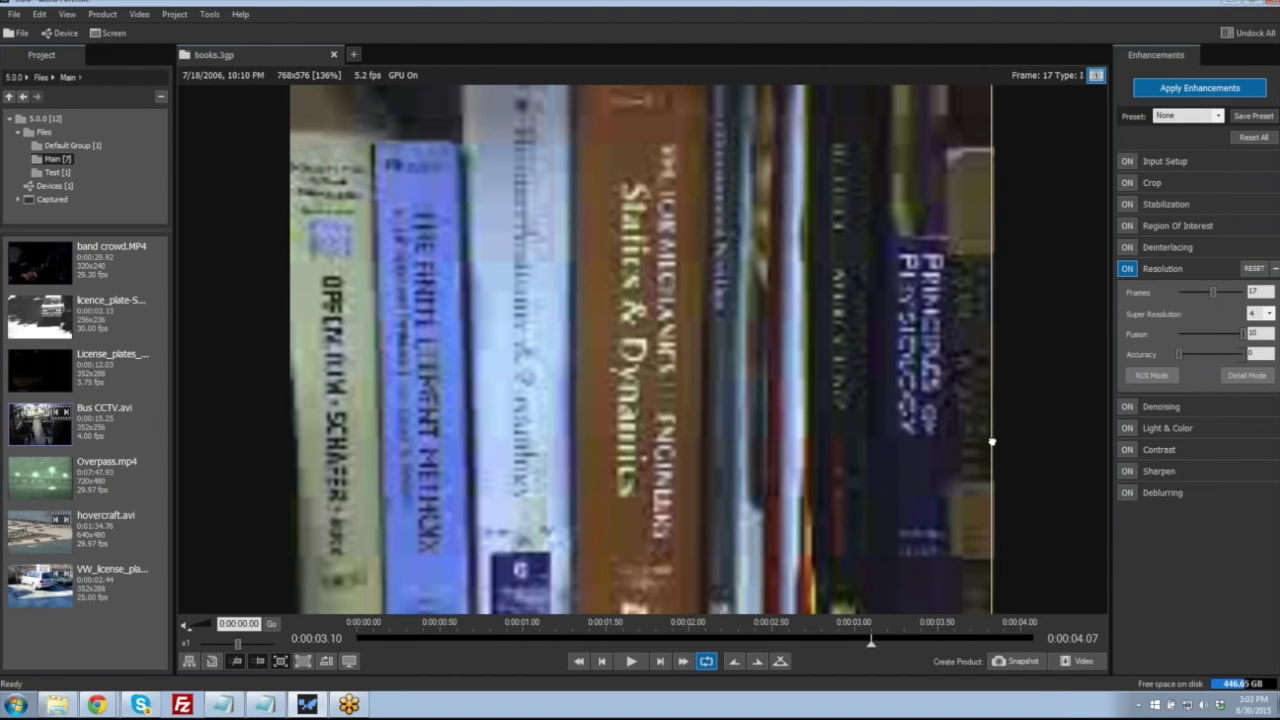
pyautogui.moveTo(991, 442); pyautogui.dragTo(270, 440)
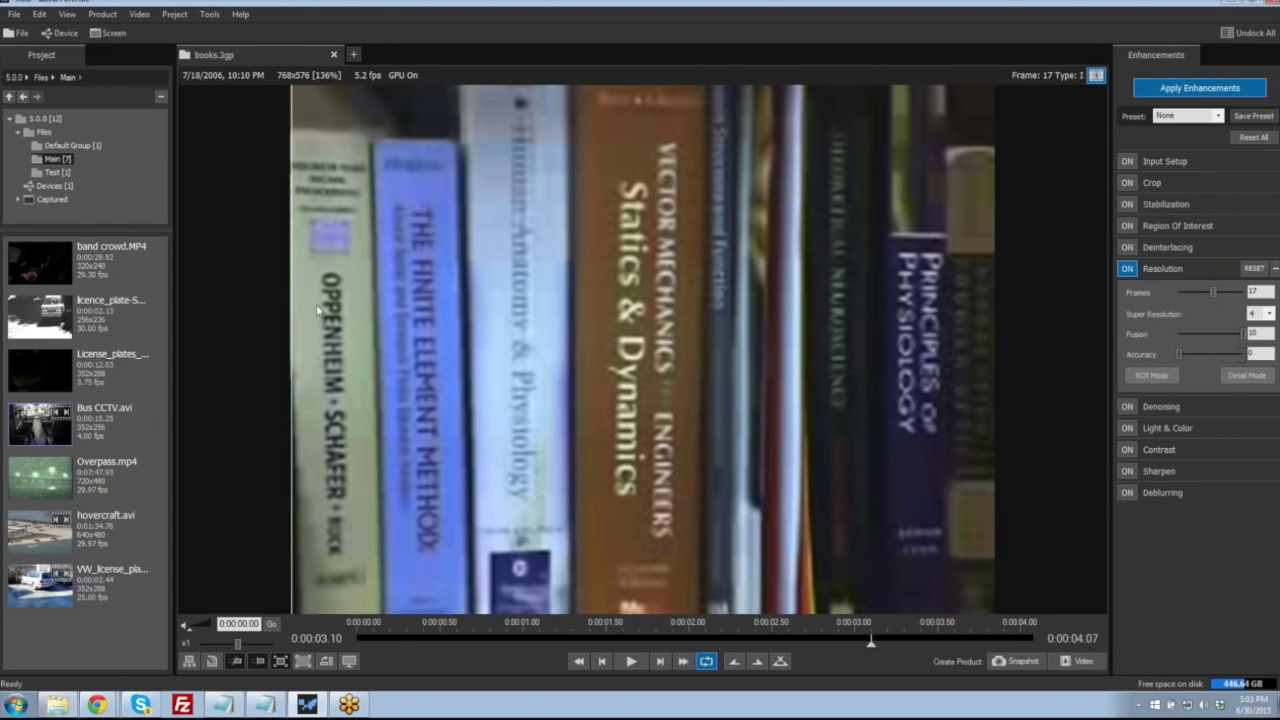
# - Open band crowd.MP4 from the Main group and turn on the Split comparison
pyautogui.doubleClick(123, 280)
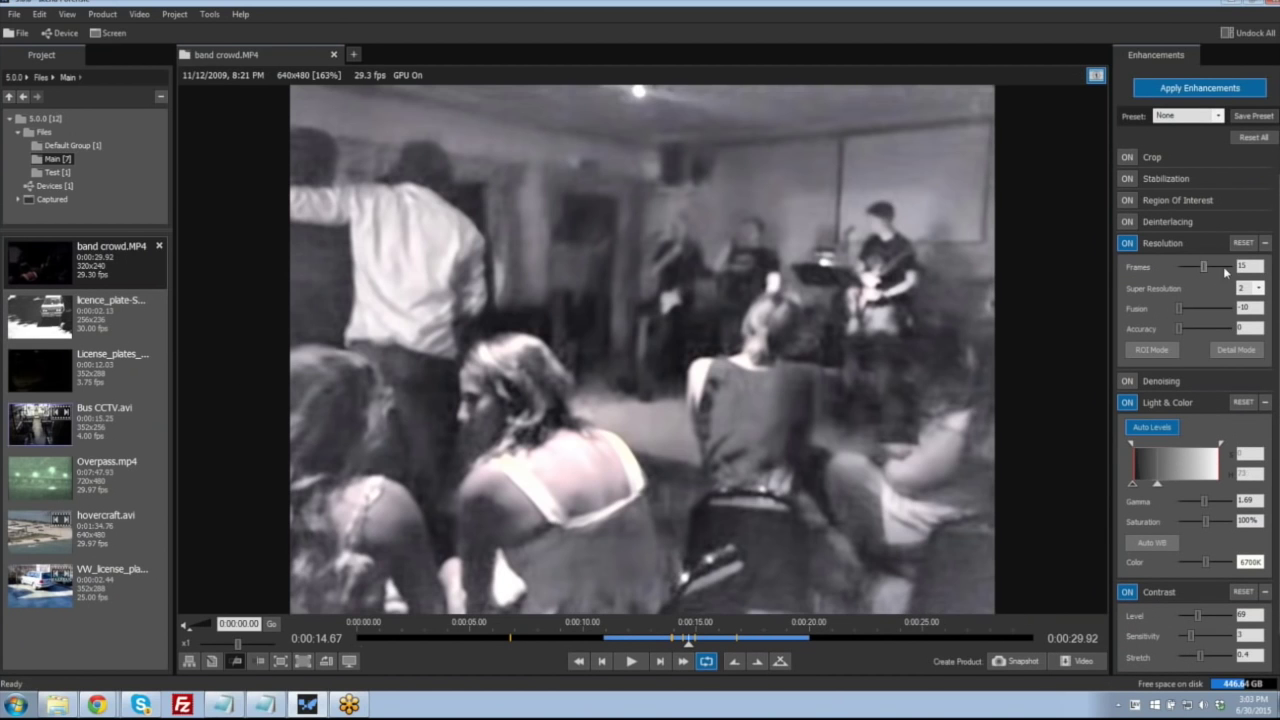
pyautogui.click(258, 663)
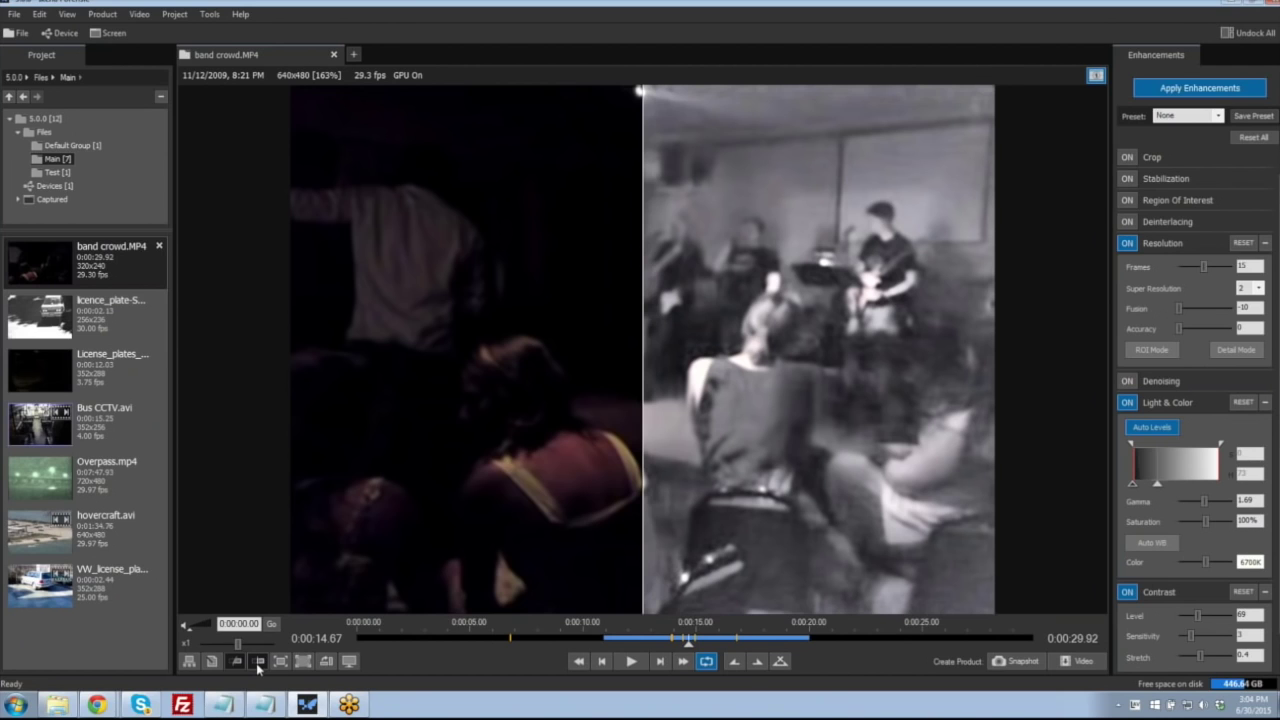
# - Compare the original and enhanced band crowd footage in the Split comparison by sweeping the divider across the image
pyautogui.click(258, 666)
pyautogui.click(258, 663)
pyautogui.scroll(-2, 1240, 322)
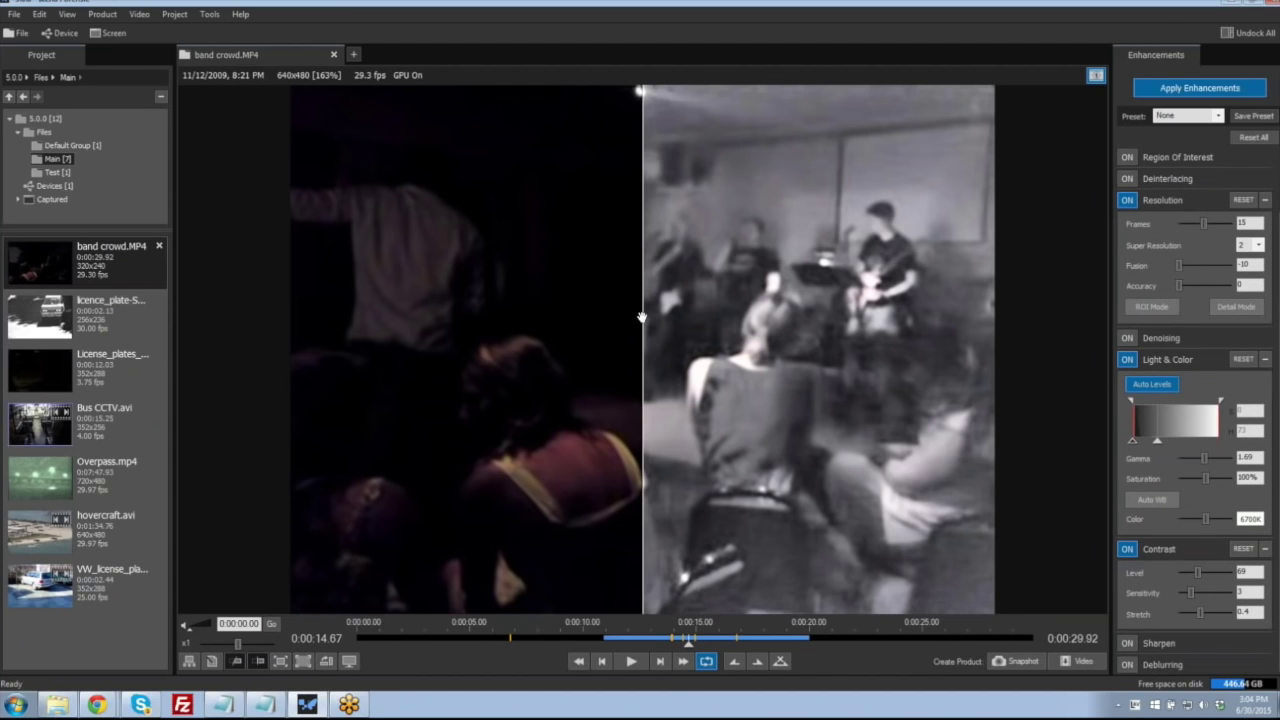
pyautogui.moveTo(641, 318); pyautogui.dragTo(1100, 325)
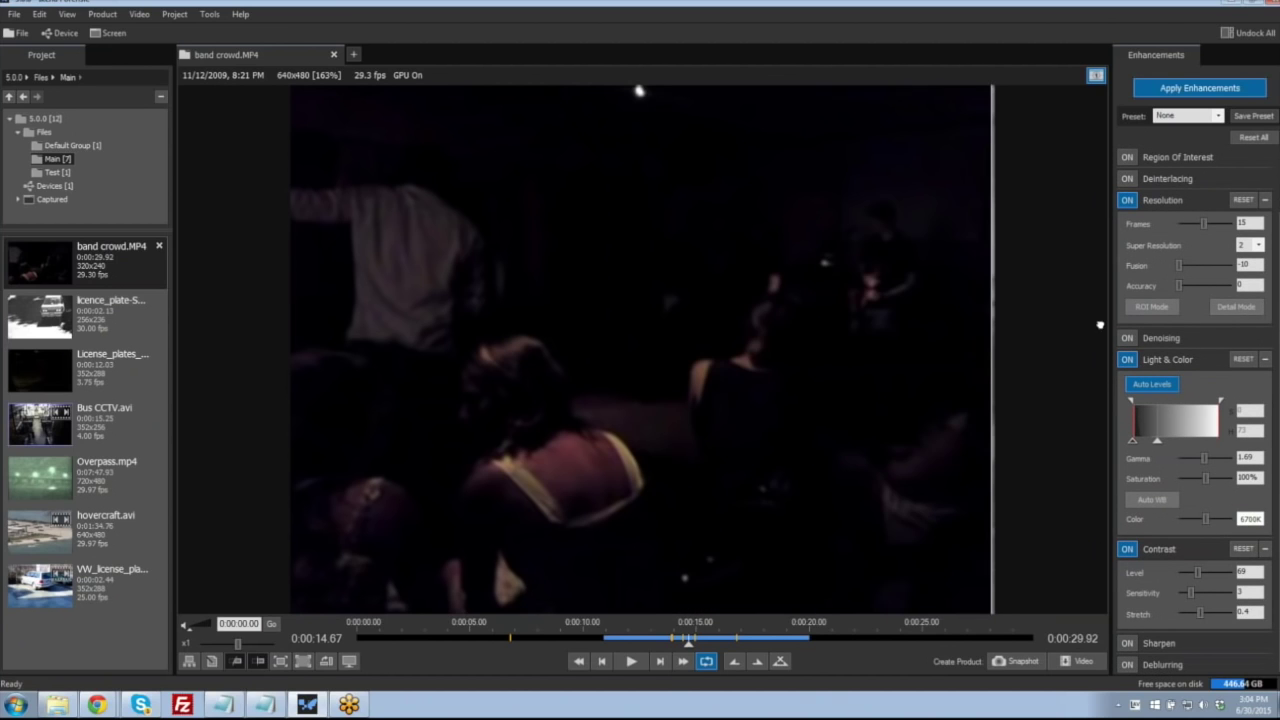
pyautogui.moveTo(1007, 318); pyautogui.dragTo(503, 305)
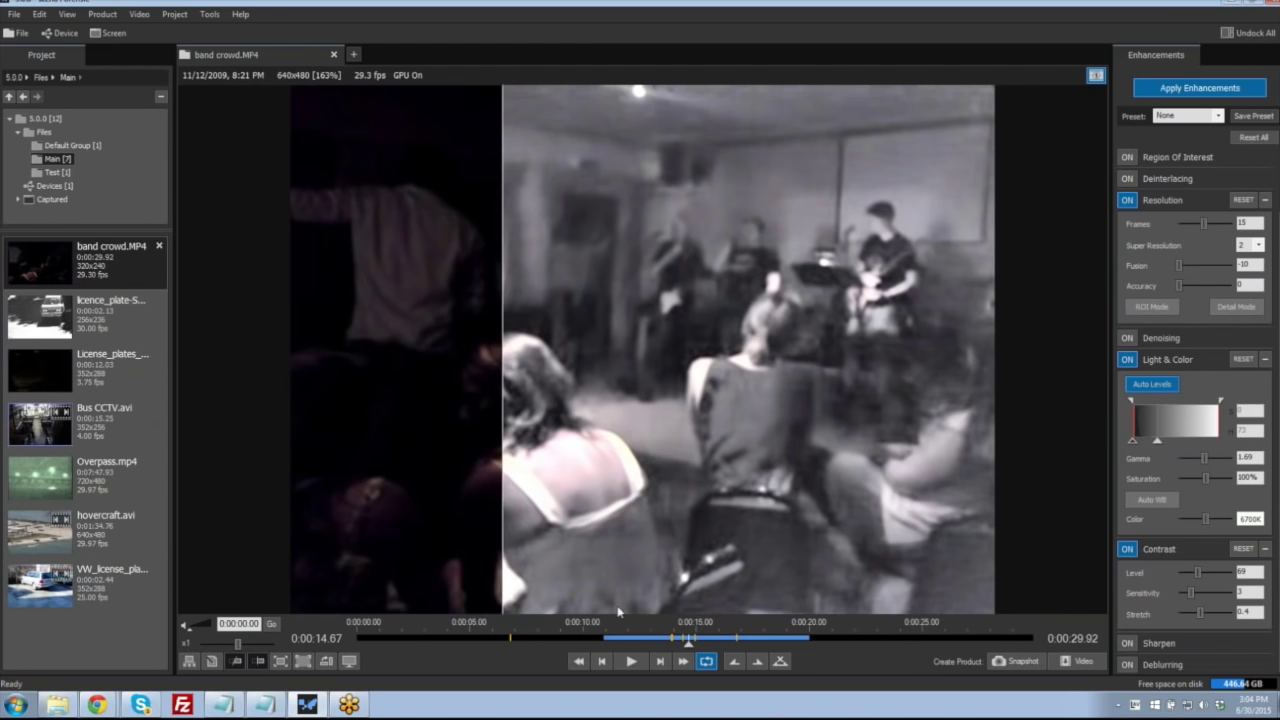
# - Play band crowd.MP4 with the divider moved to reveal mostly the enhanced side, and pause it at about 0:00:19.42
pyautogui.click(631, 661)
pyautogui.moveTo(502, 372); pyautogui.dragTo(374, 350)
pyautogui.click(631, 661)
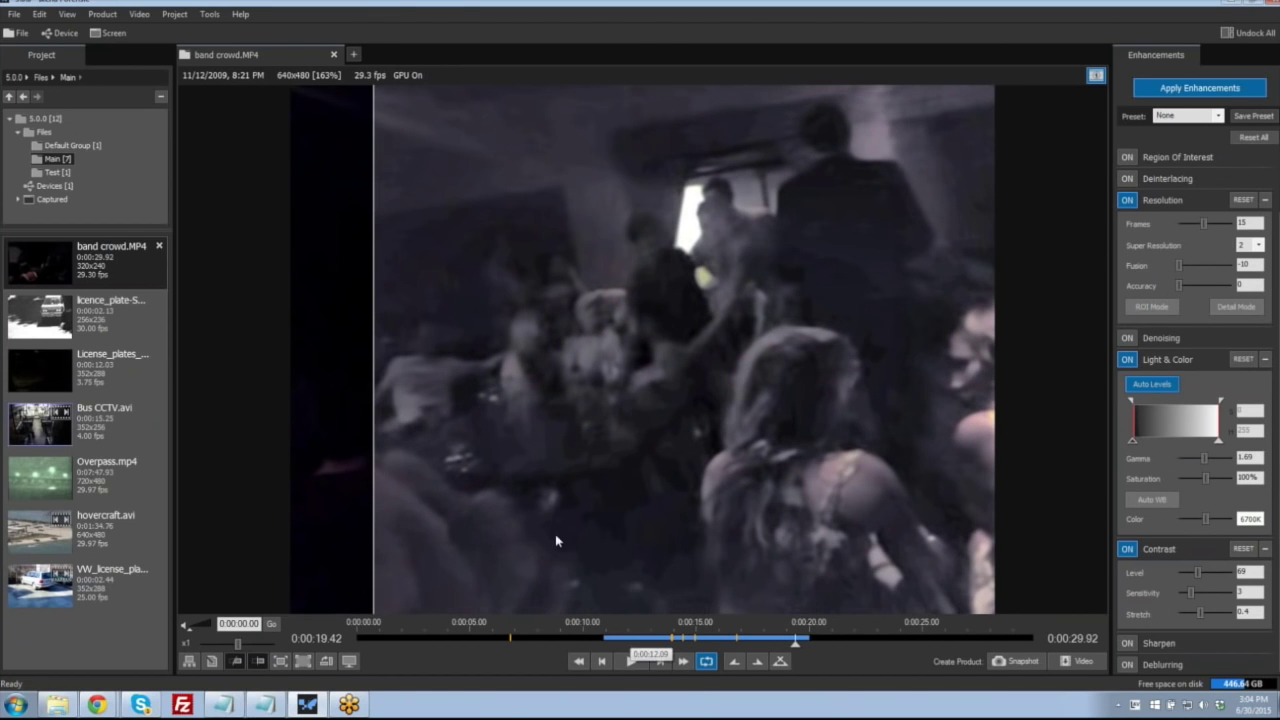
# - Open licence_plate-Subaru.avi and compare the licence plate region in its original and enhanced versions
pyautogui.click(128, 315)
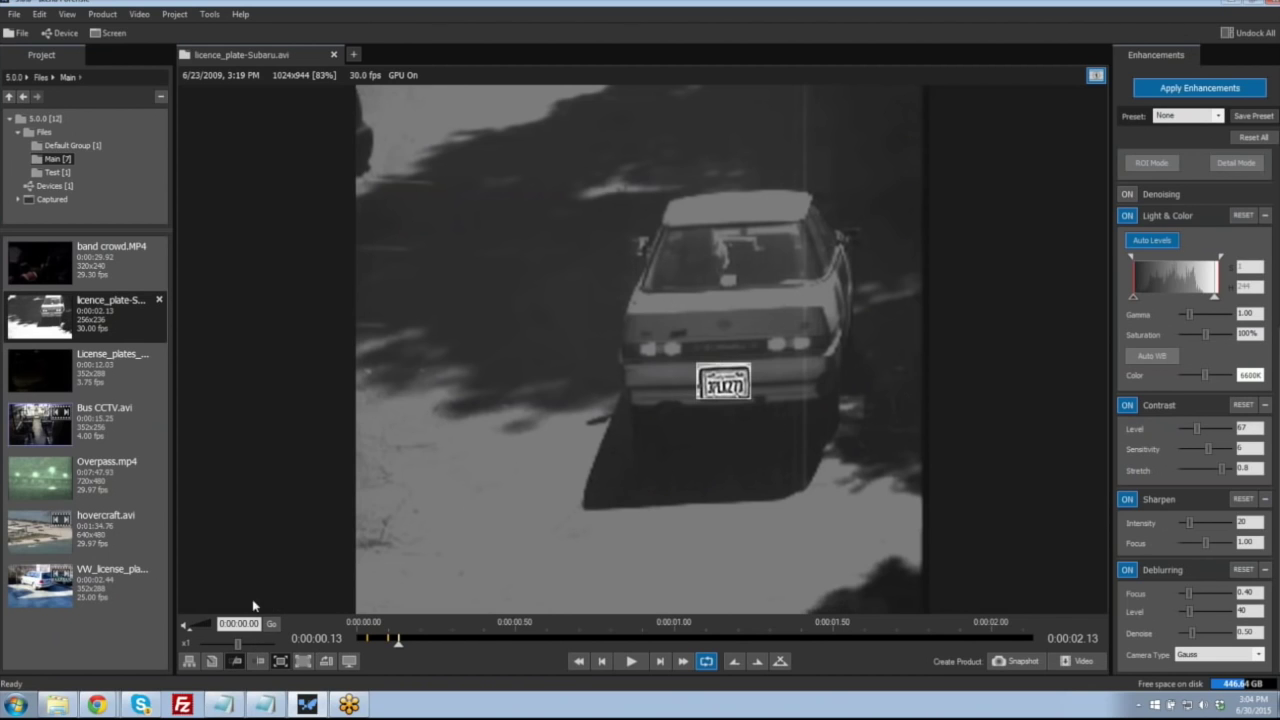
pyautogui.click(236, 662)
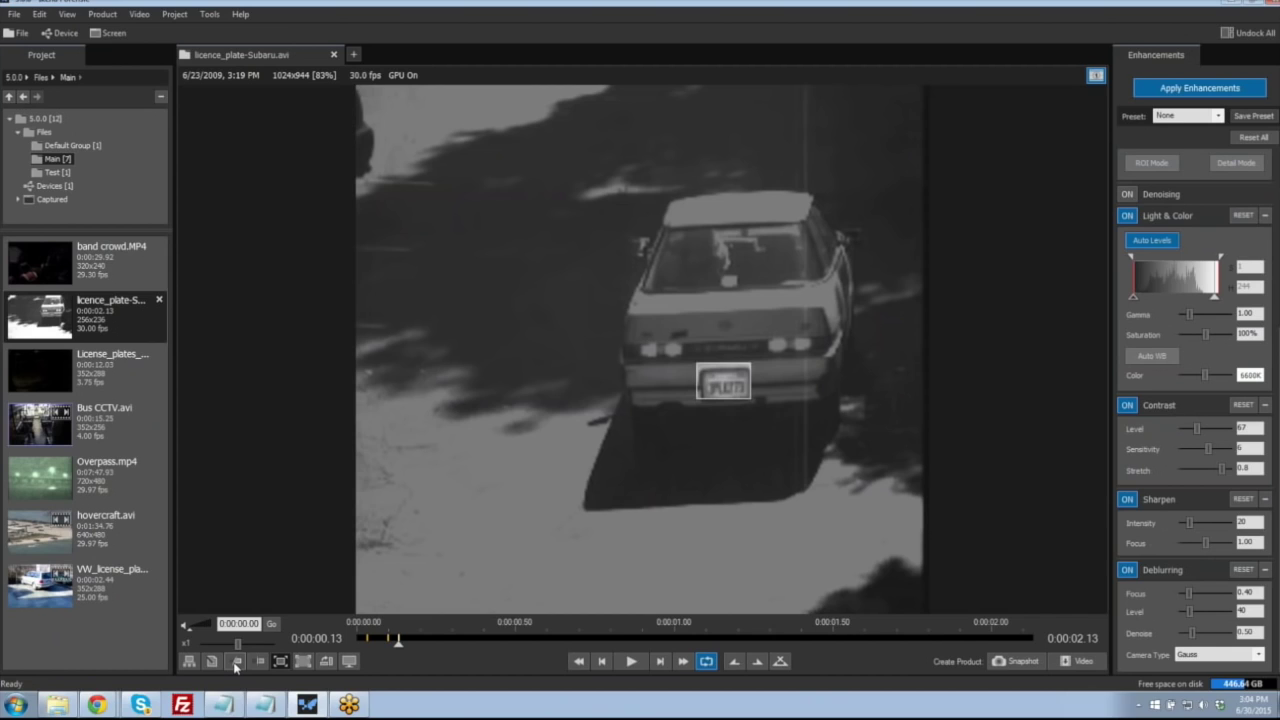
pyautogui.click(236, 662)
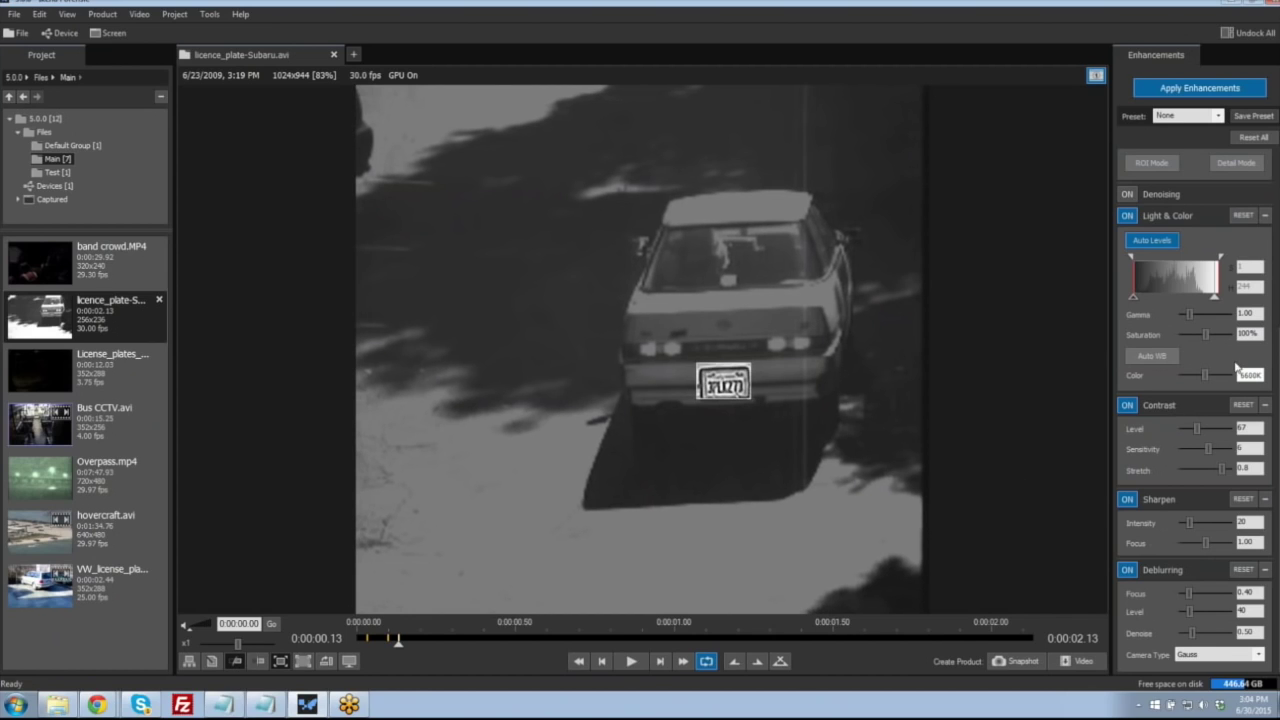
# - Review the Subaru clip's filters and switch off Deblurring, Sharpen, Contrast, Light & Color and Resolution one by one
pyautogui.scroll(5, 1200, 400)
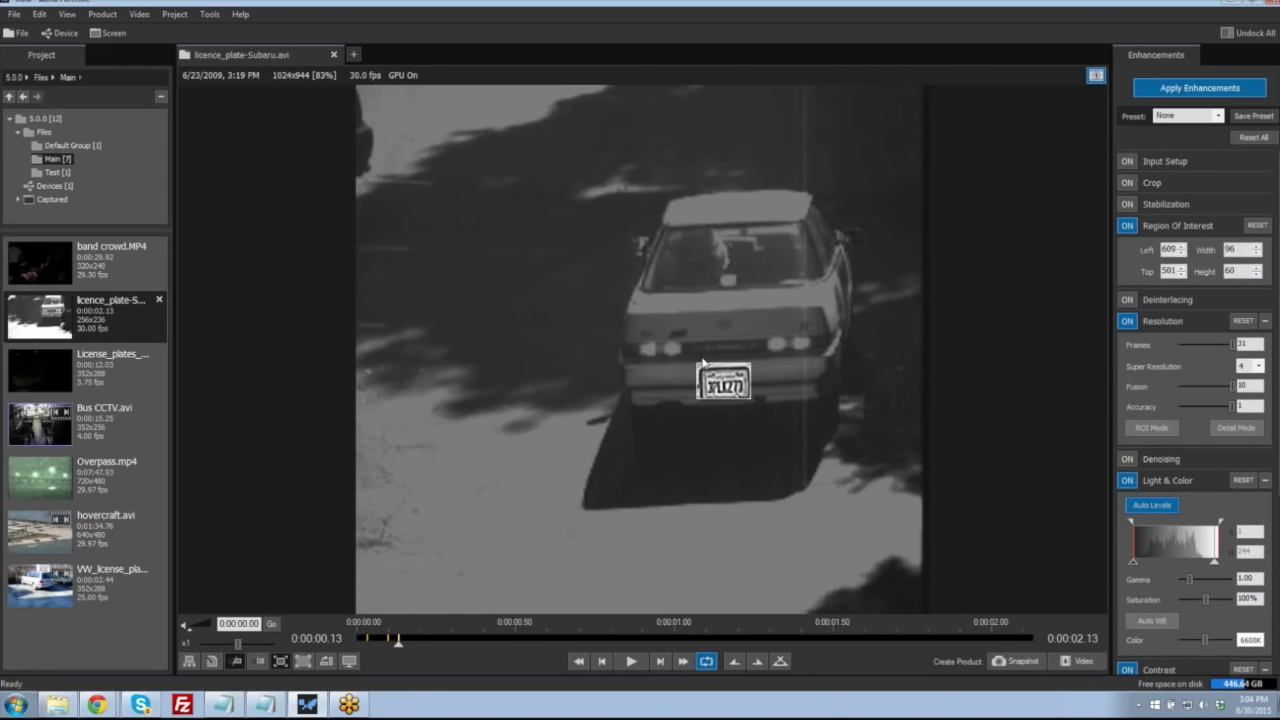
pyautogui.scroll(-3, 1194, 412)
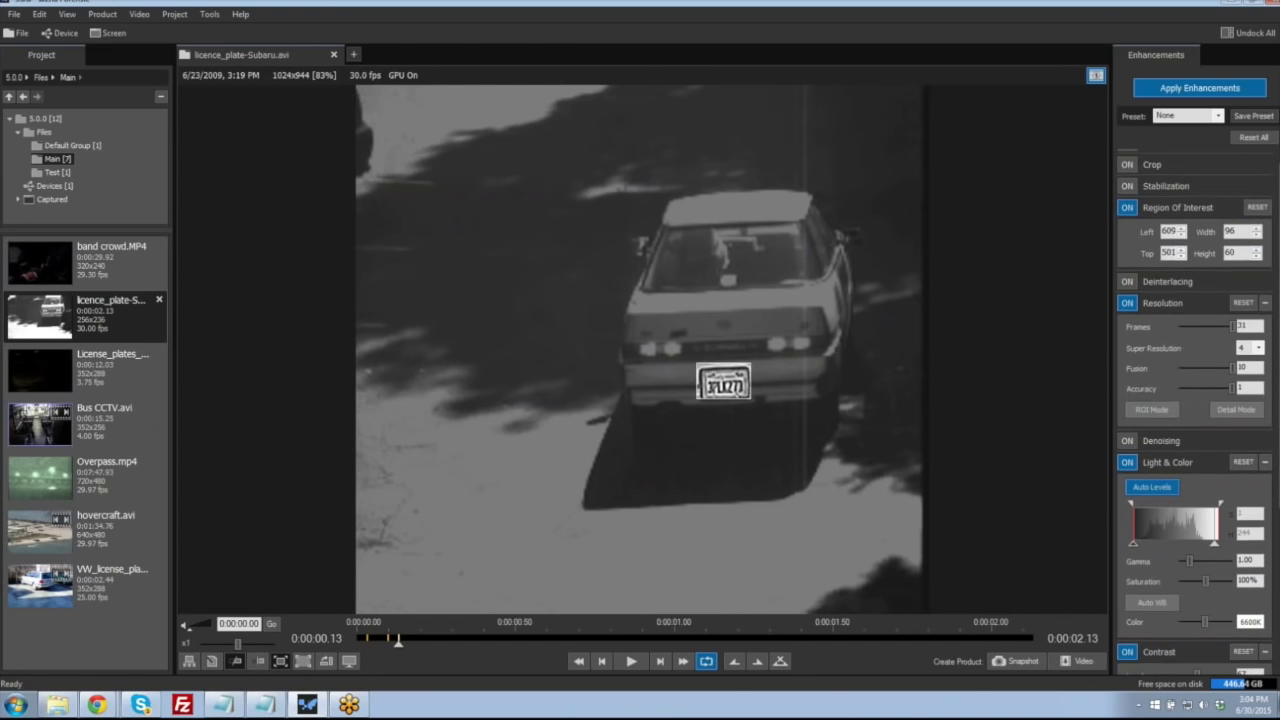
pyautogui.scroll(-1, 1194, 412)
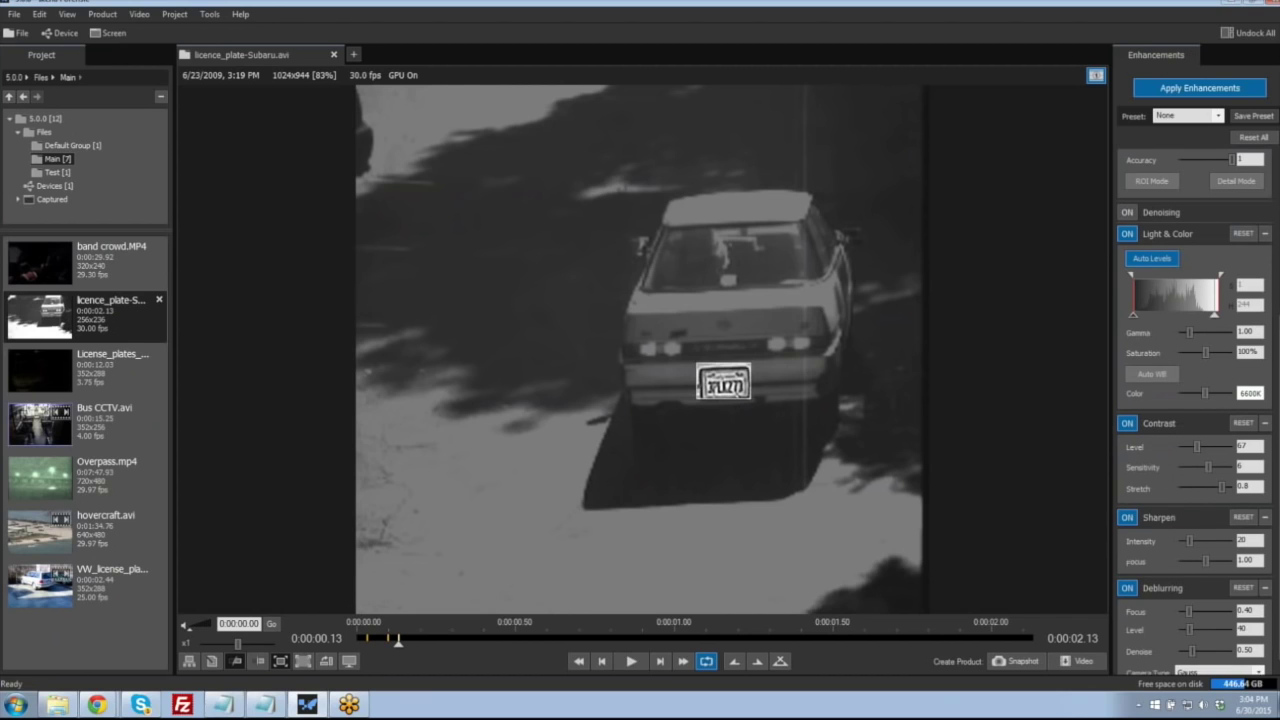
pyautogui.scroll(-1, 1145, 525)
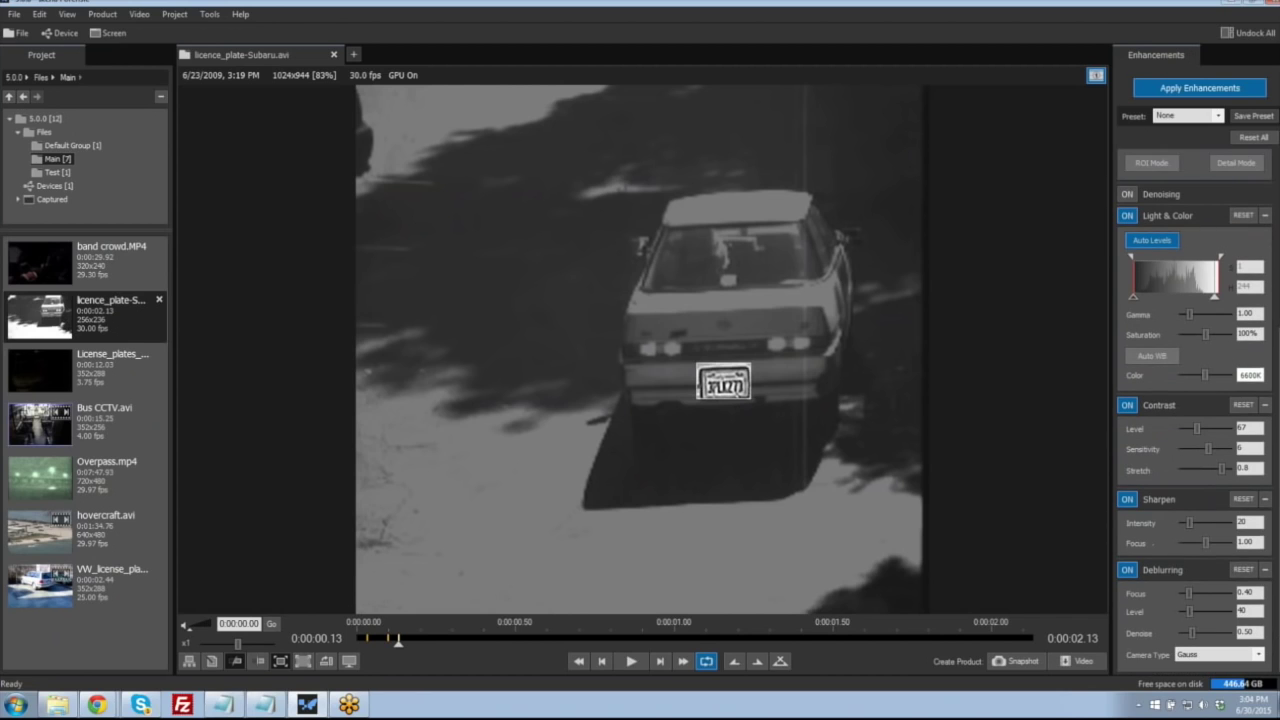
pyautogui.click(1128, 570)
pyautogui.click(1132, 595)
pyautogui.click(1130, 549)
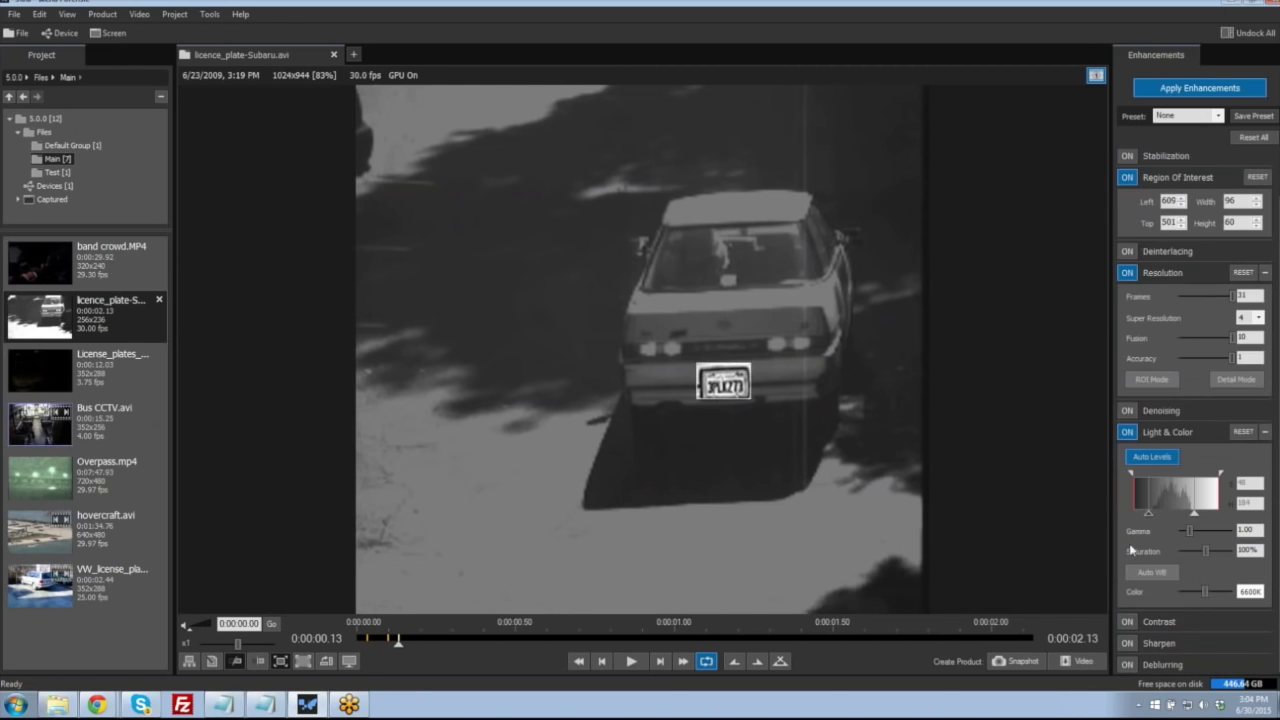
pyautogui.click(1129, 432)
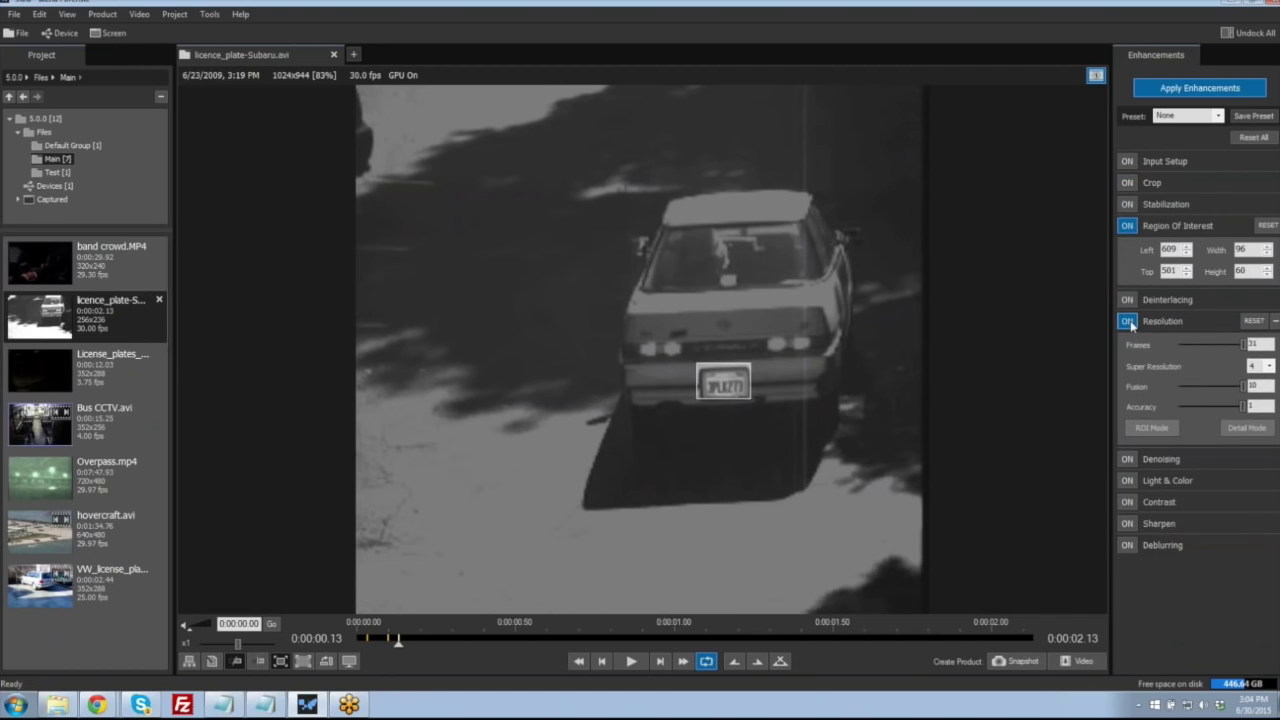
pyautogui.click(1128, 321)
# - Turn Resolution, Light & Color, Contrast, Sharpen and Deblurring back on for the Subaru clip, one after another
pyautogui.click(1127, 321)
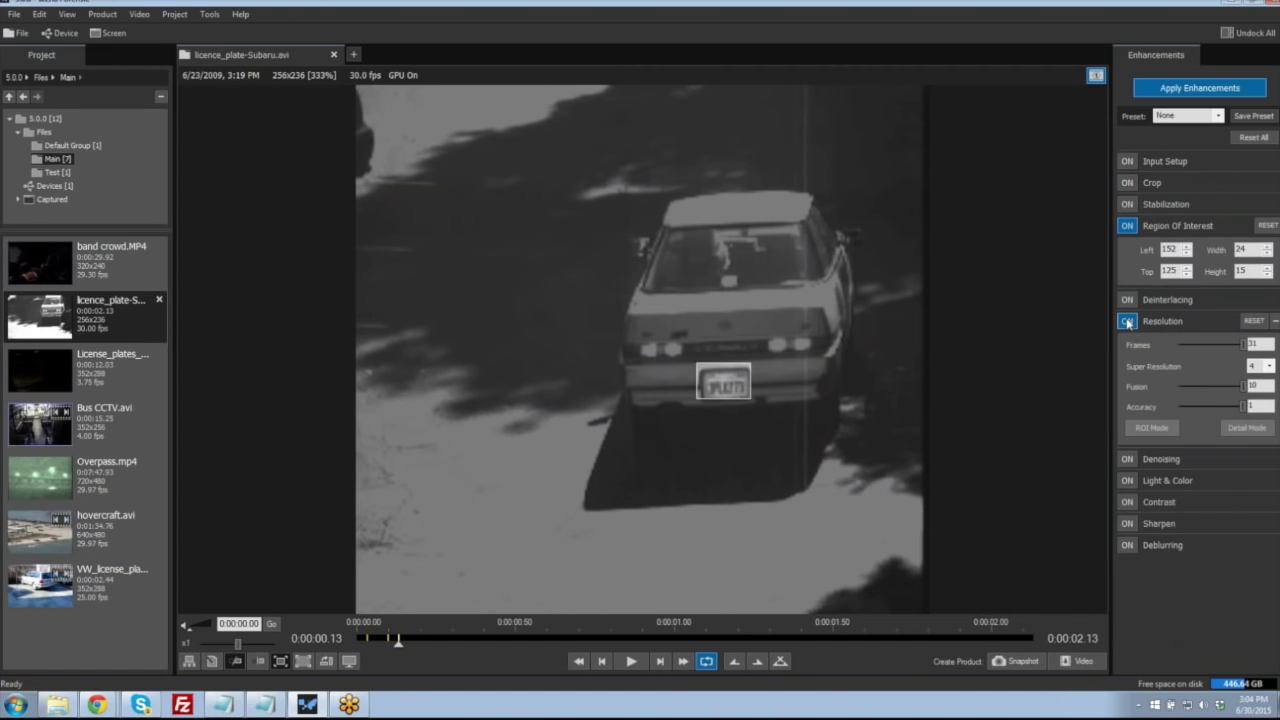
pyautogui.click(1128, 481)
pyautogui.scroll(-1, 1138, 545)
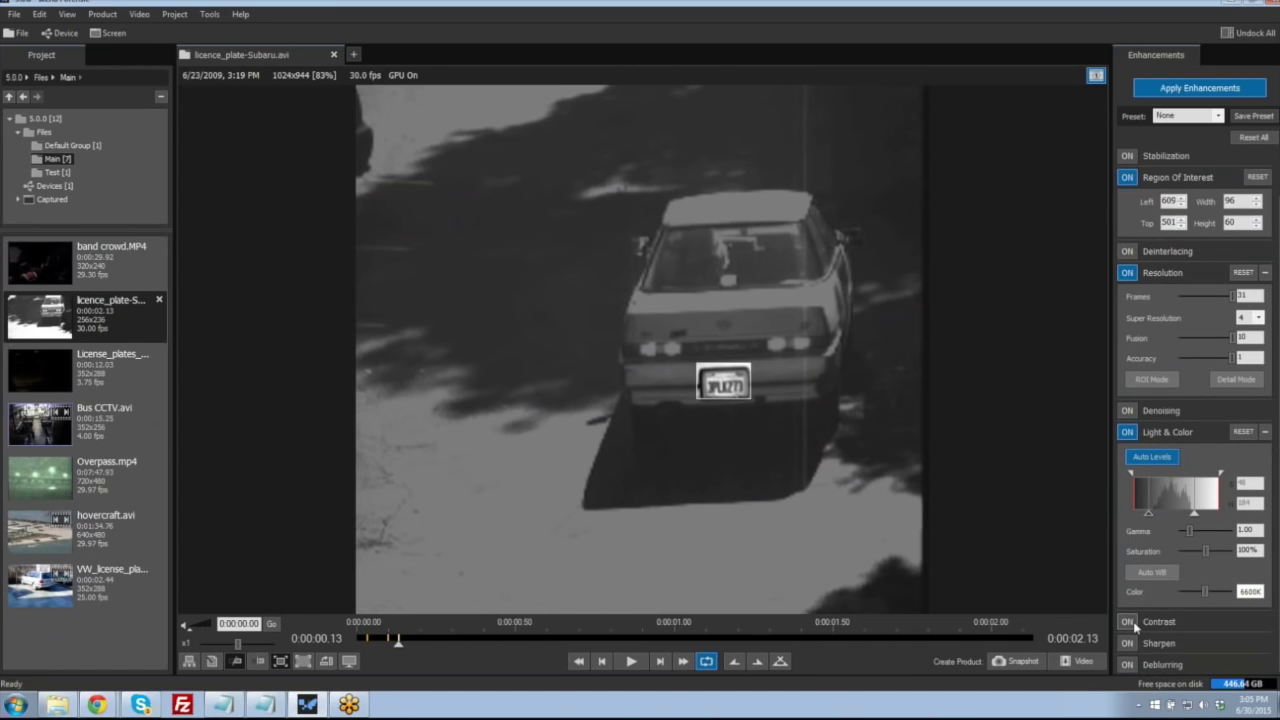
pyautogui.click(1128, 622)
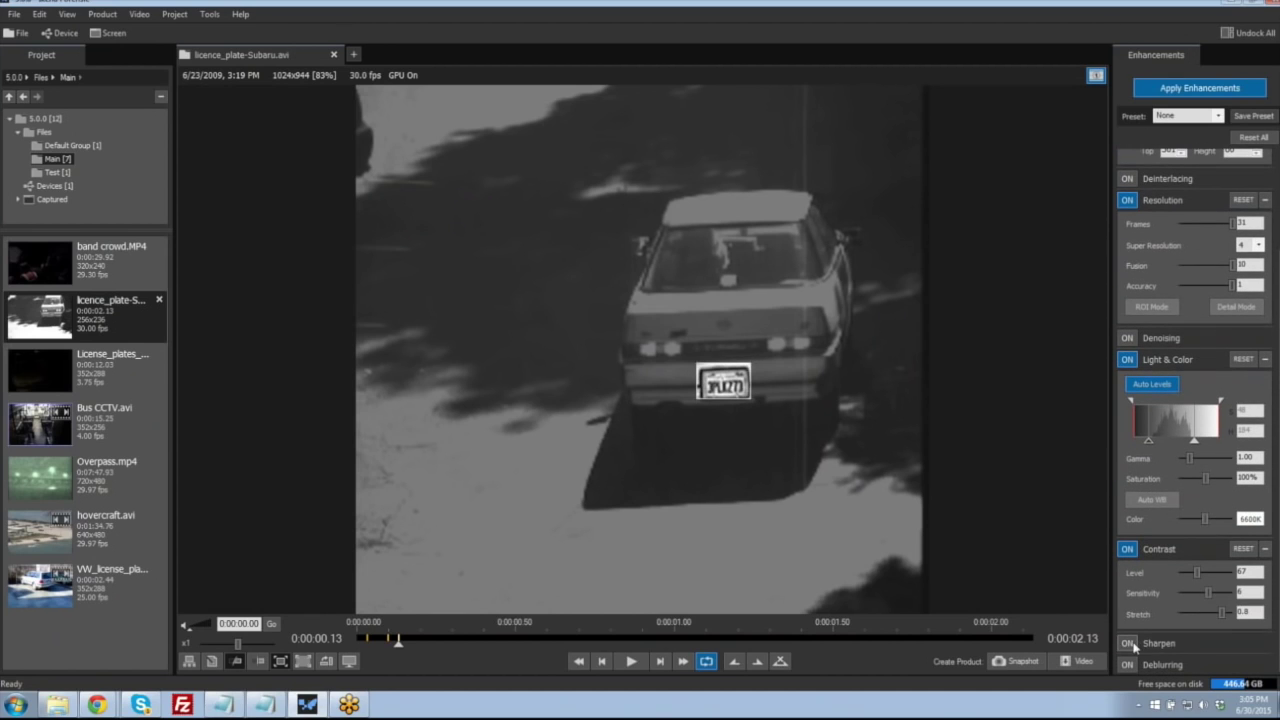
pyautogui.click(1128, 644)
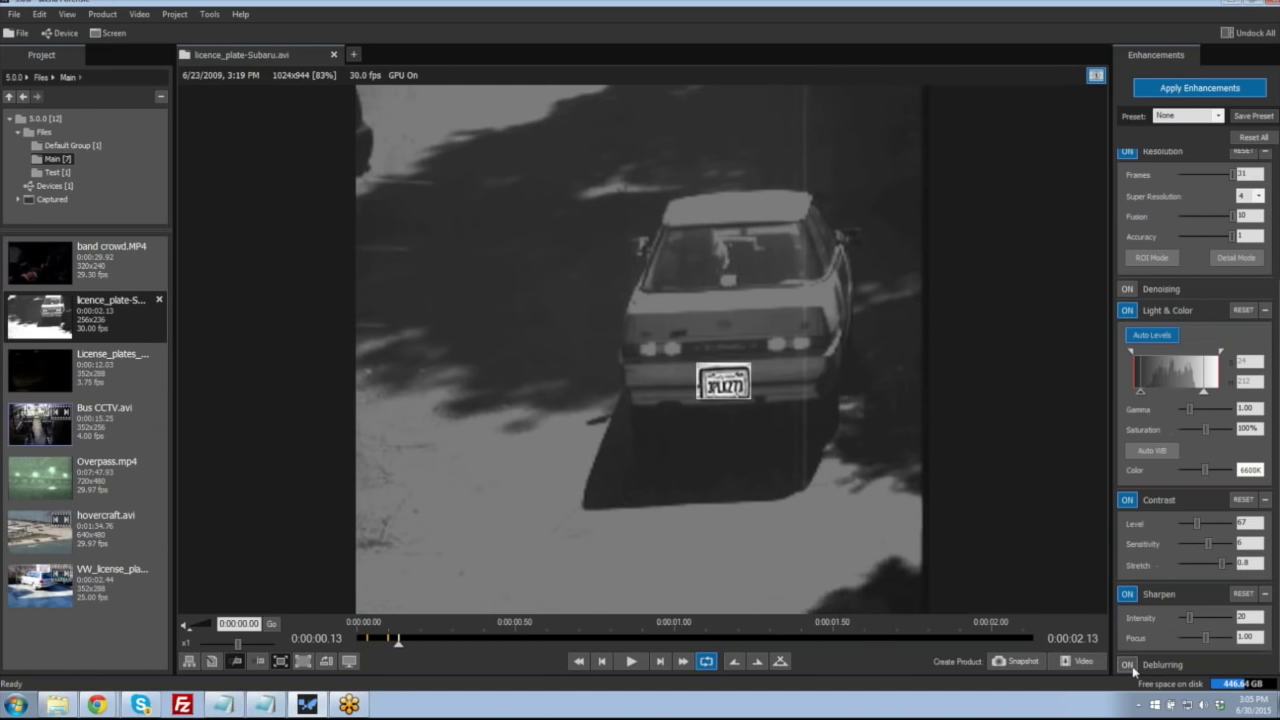
pyautogui.click(1128, 668)
# - Examine the Subaru's licence plate close up, switching between the original and the enhanced view
pyautogui.scroll(3, 687, 350)
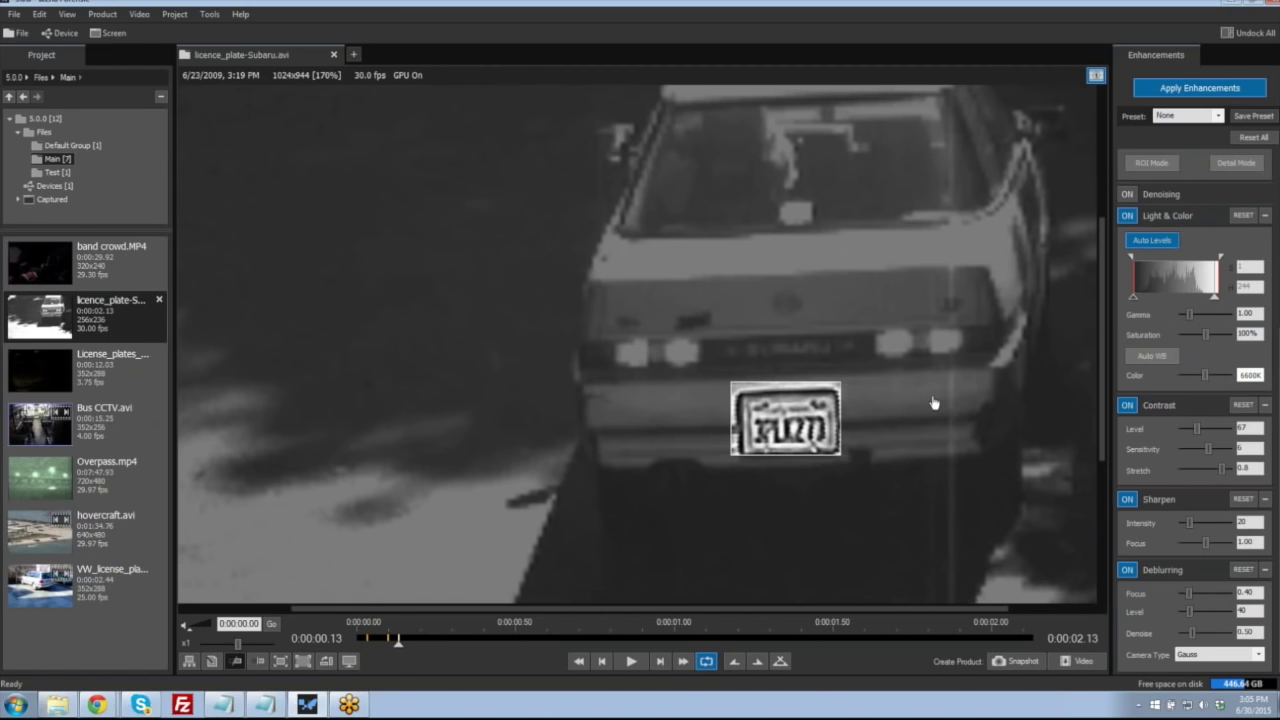
pyautogui.click(236, 661)
pyautogui.click(236, 661)
# - Play the Subaru clip with the fixed Region Of Interest enhanced, and pause it at about 0:00:01.26
pyautogui.scroll(5, 1190, 300)
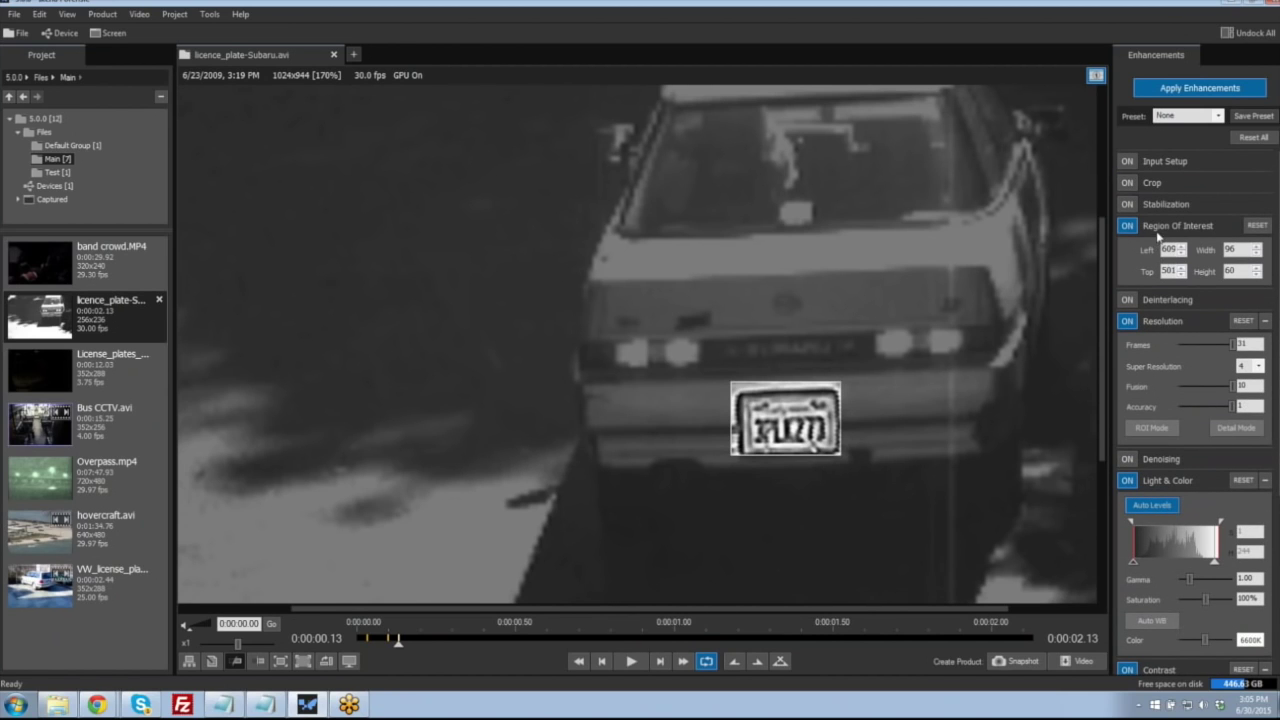
pyautogui.click(631, 661)
pyautogui.click(630, 662)
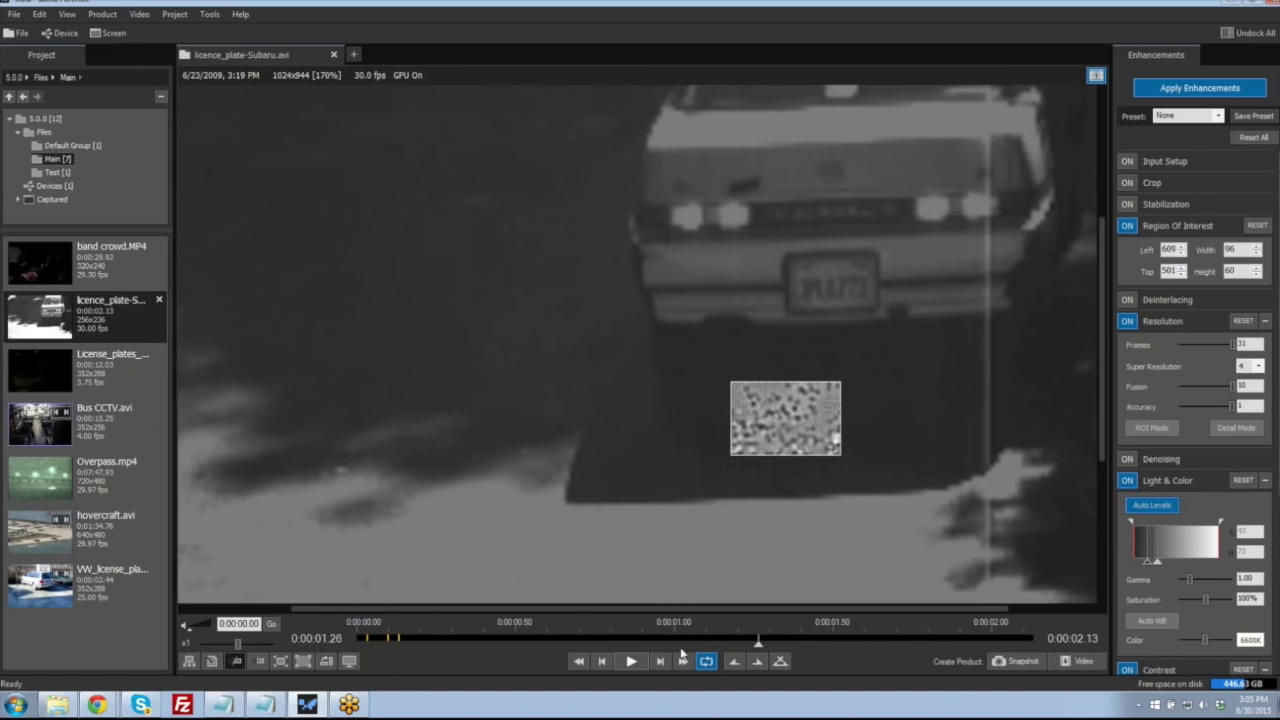
# - Take a snapshot of the Subaru clip's enhanced frame at 0:00:00.20 and check it in the clip's products
pyautogui.click(420, 638)
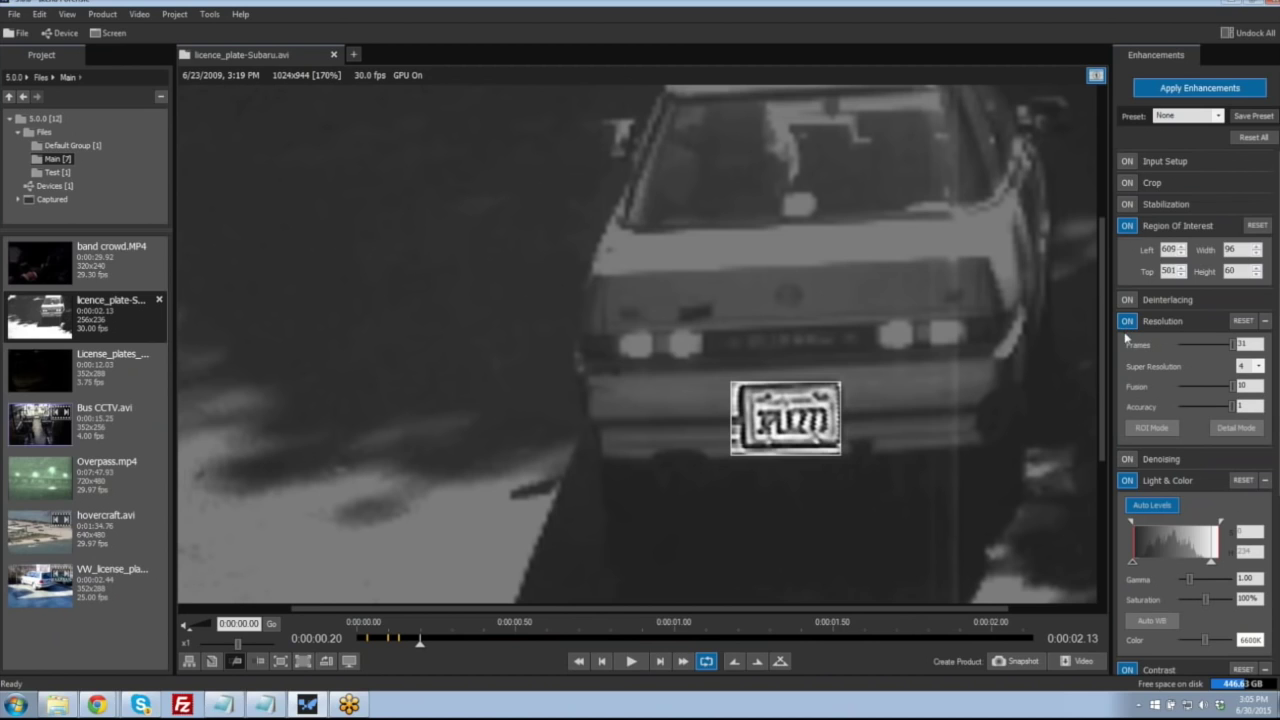
pyautogui.click(1012, 662)
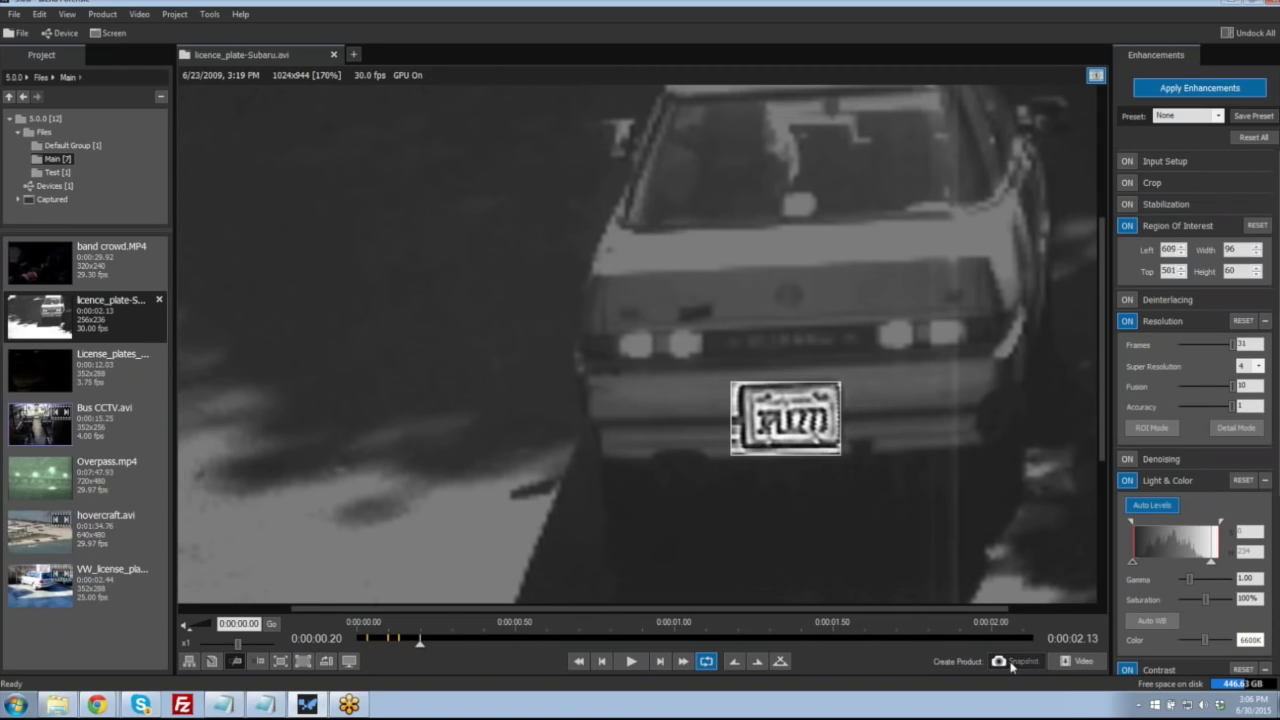
pyautogui.click(189, 661)
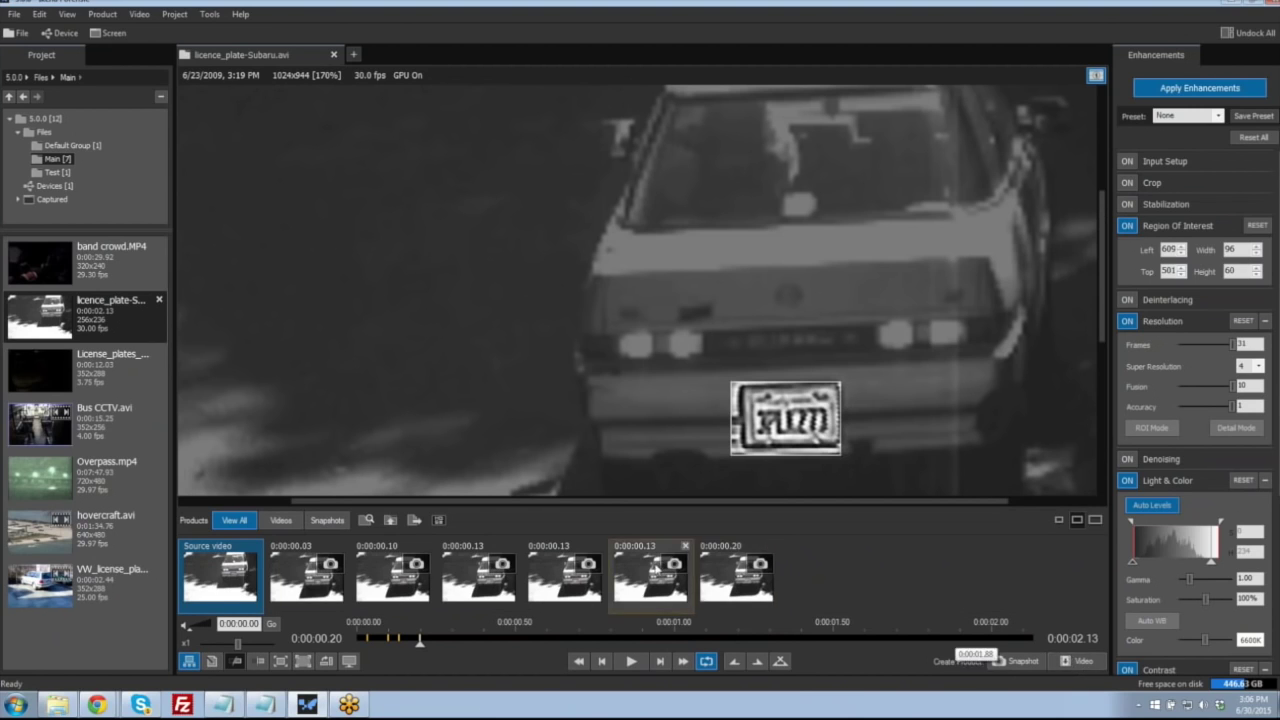
pyautogui.click(188, 663)
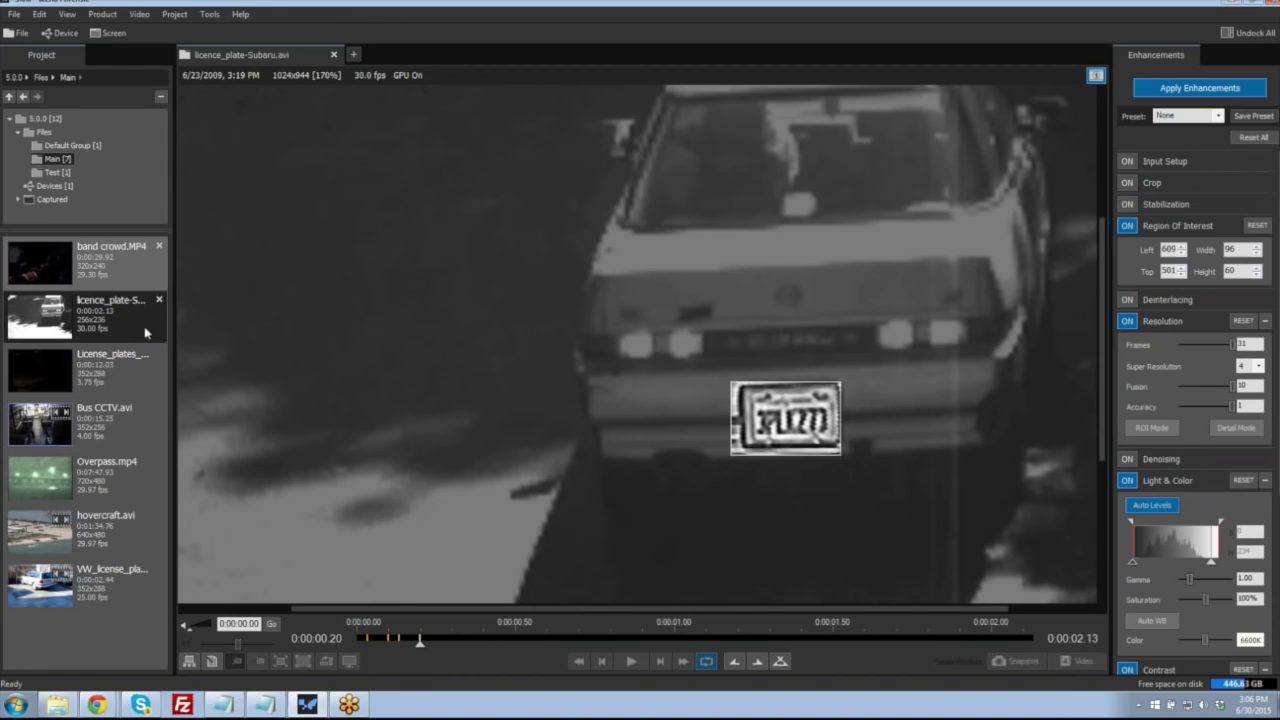
# - From band crowd.MP4's products, start saving the 0:00:13.93 snapshot with its image format changed to PNG
pyautogui.click(124, 266)
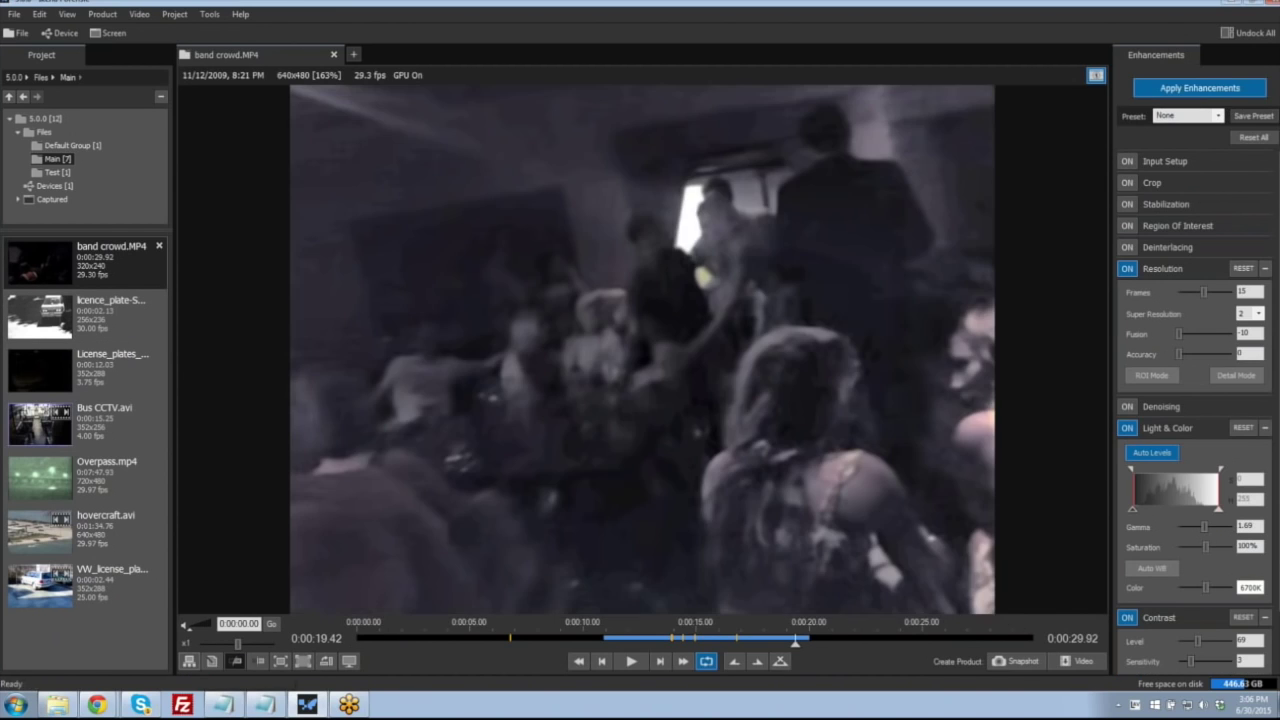
pyautogui.click(189, 661)
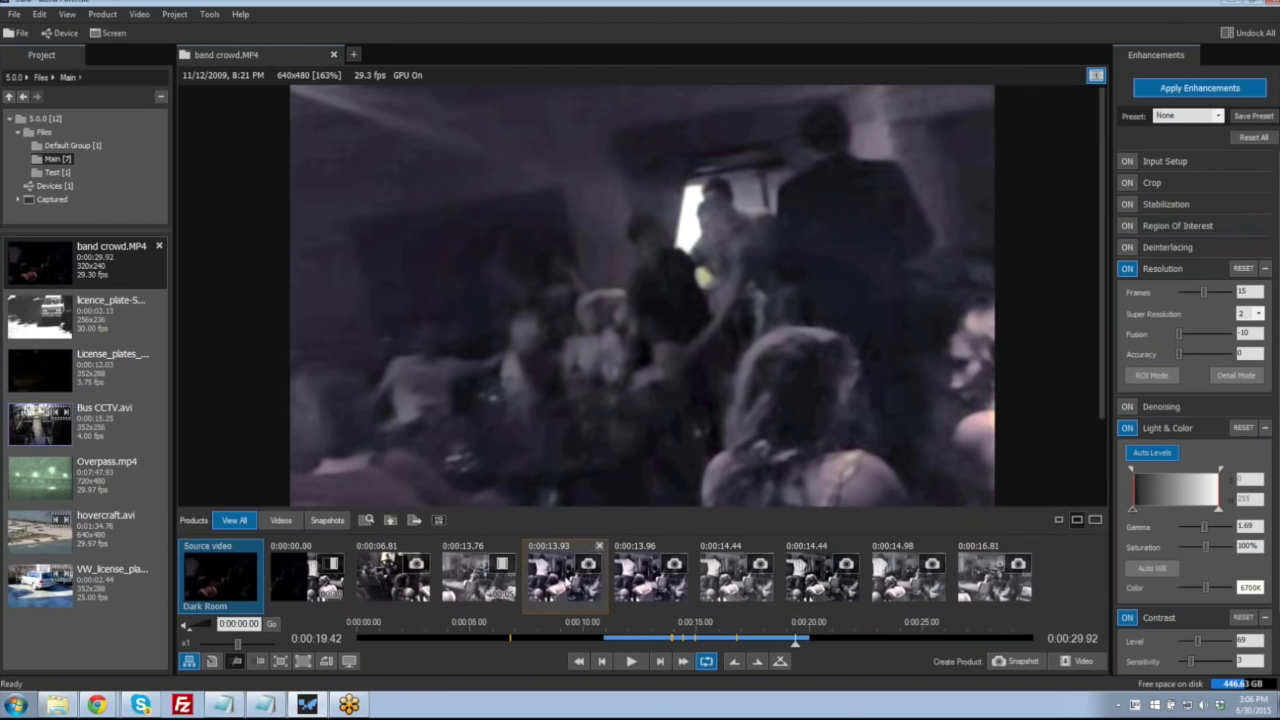
pyautogui.rightClick(557, 576)
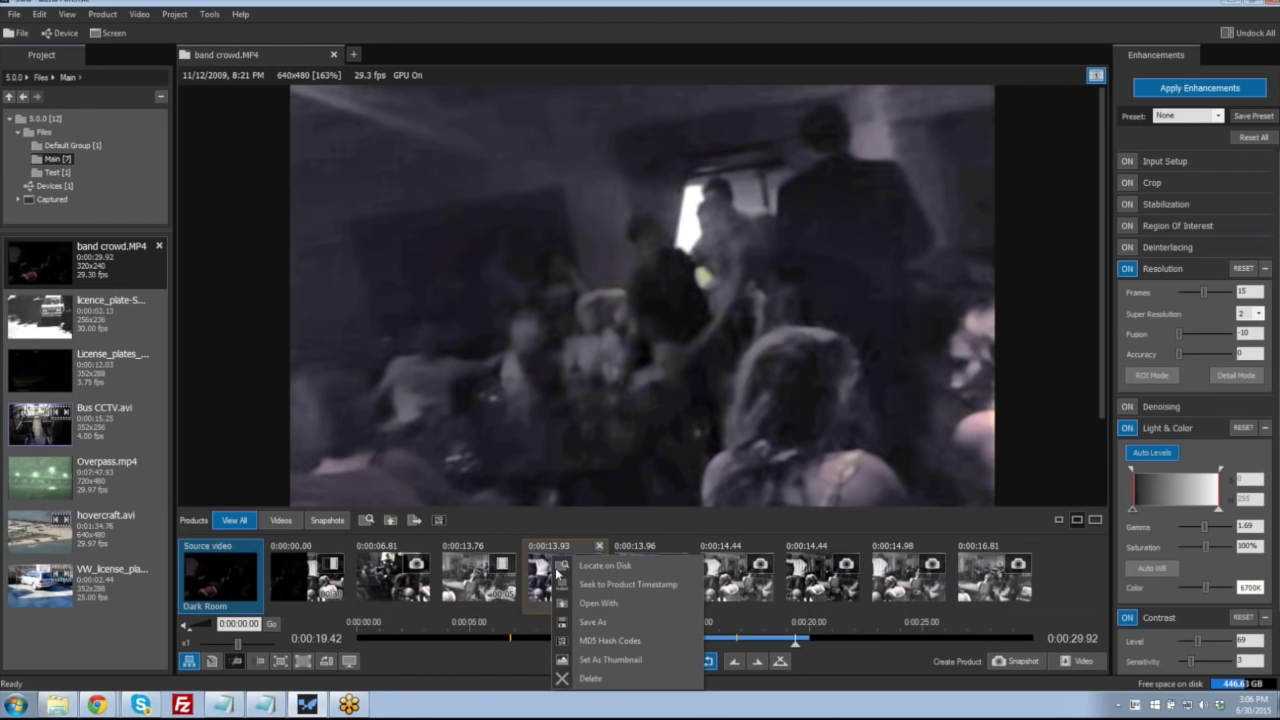
pyautogui.click(583, 624)
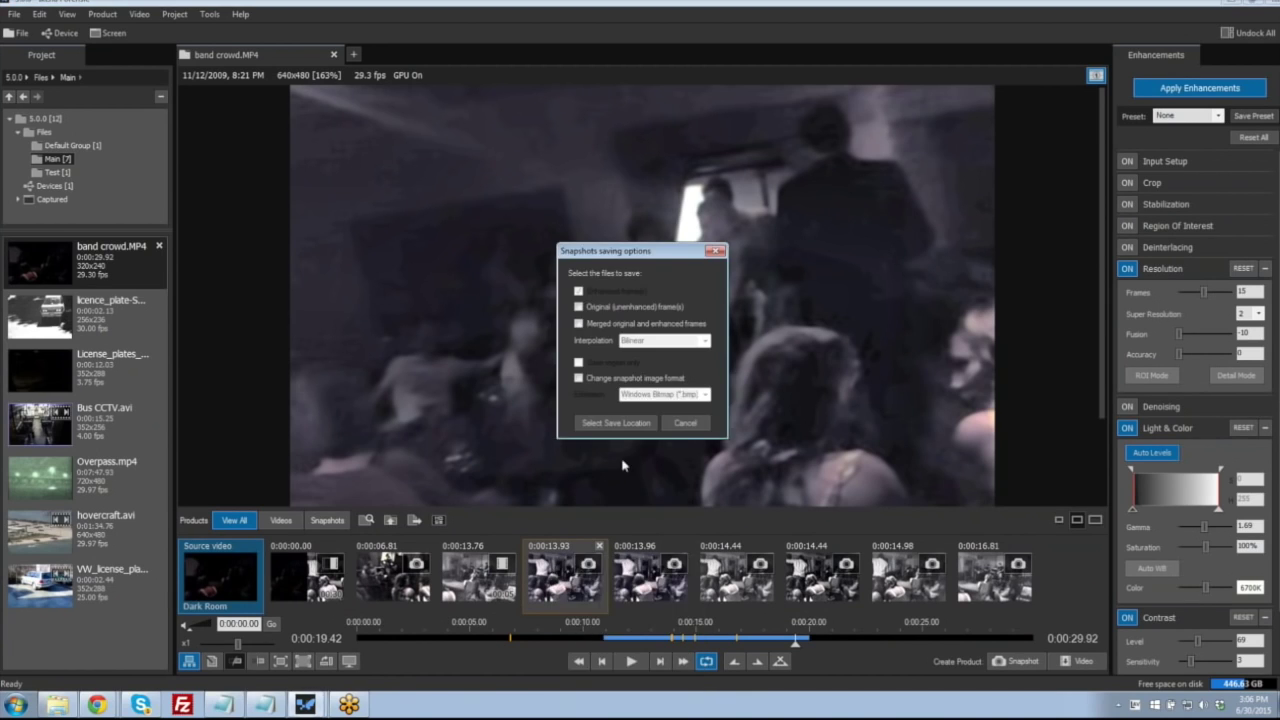
pyautogui.click(579, 379)
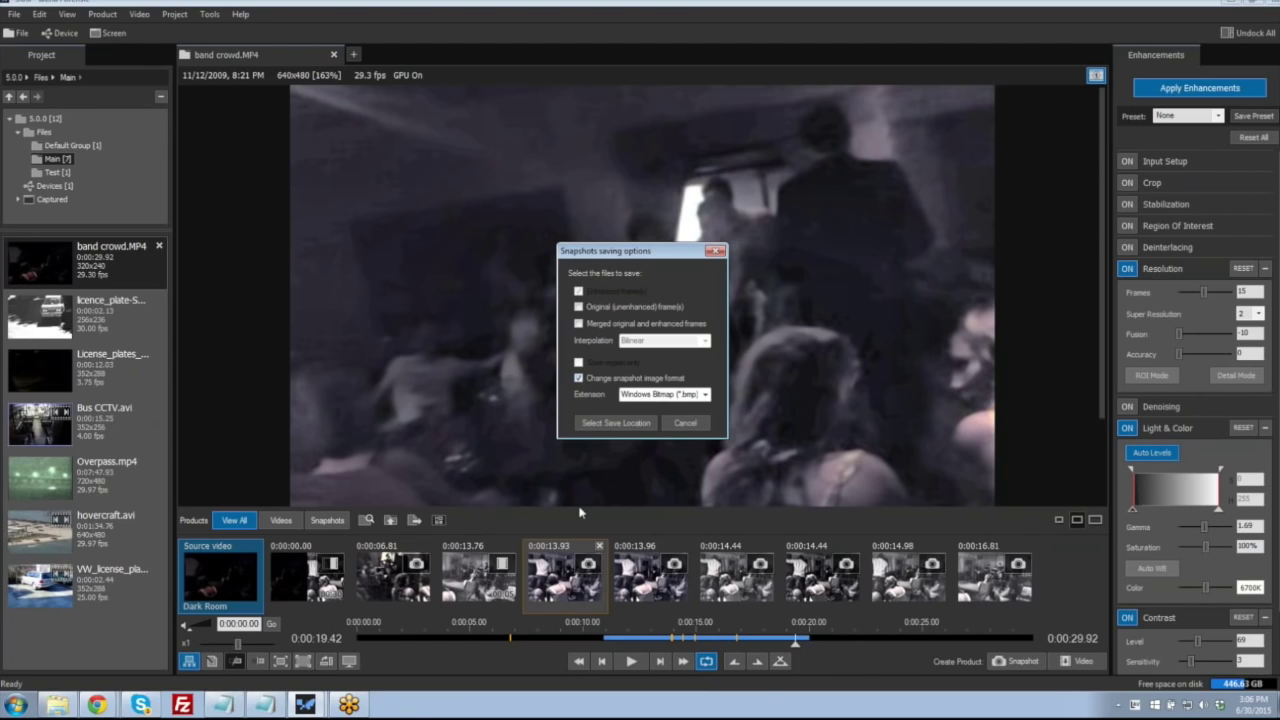
pyautogui.click(666, 396)
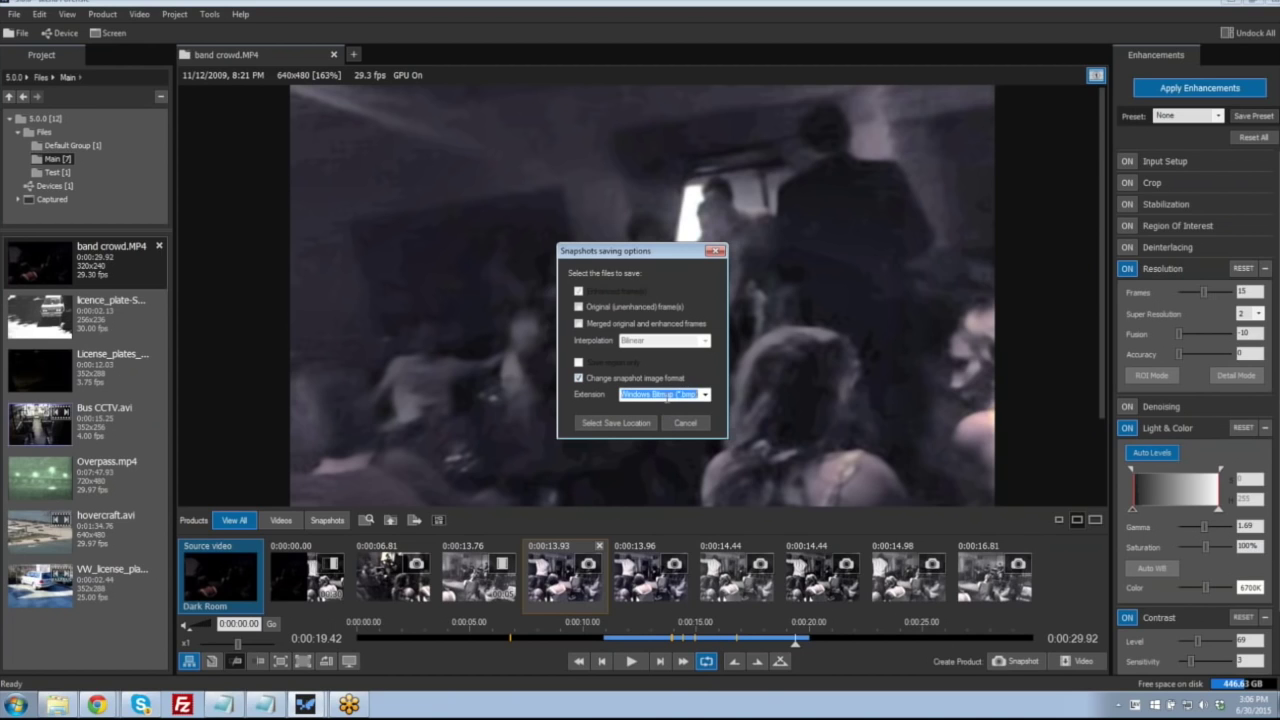
pyautogui.click(712, 397)
pyautogui.click(665, 419)
pyautogui.click(649, 427)
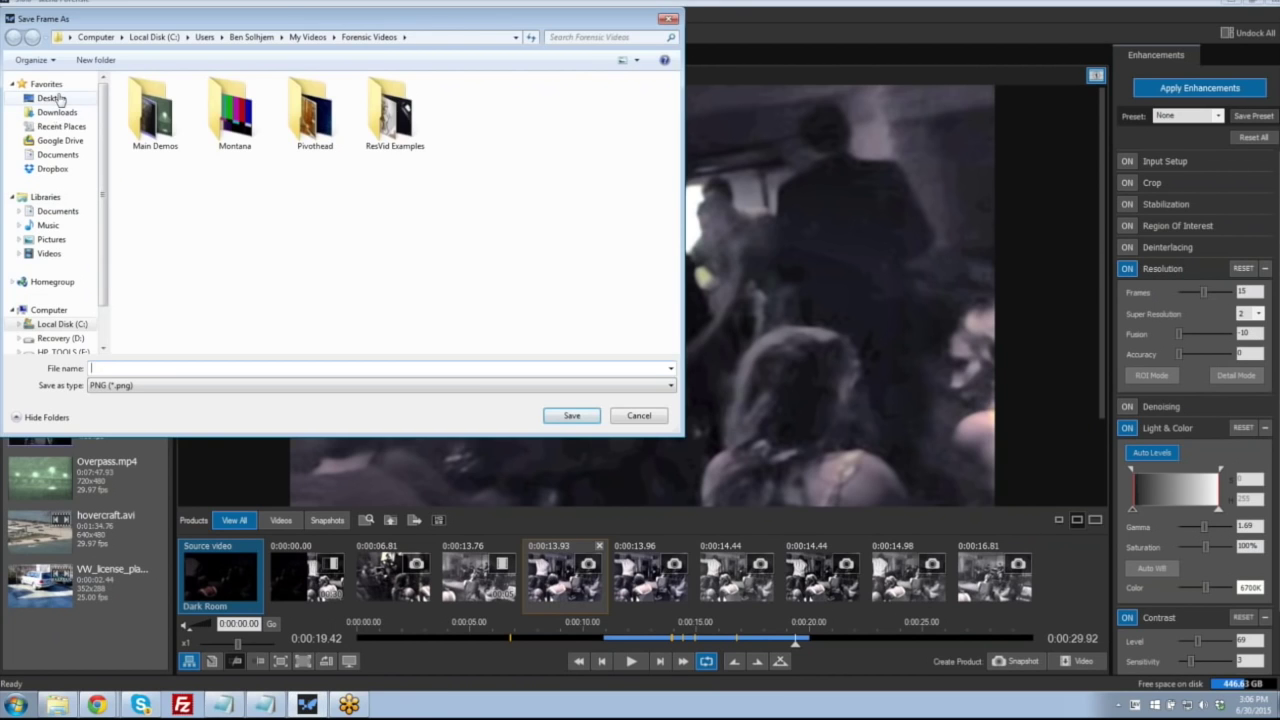
# - Save the snapshot to the Desktop as a PNG file named Test
pyautogui.click(51, 98)
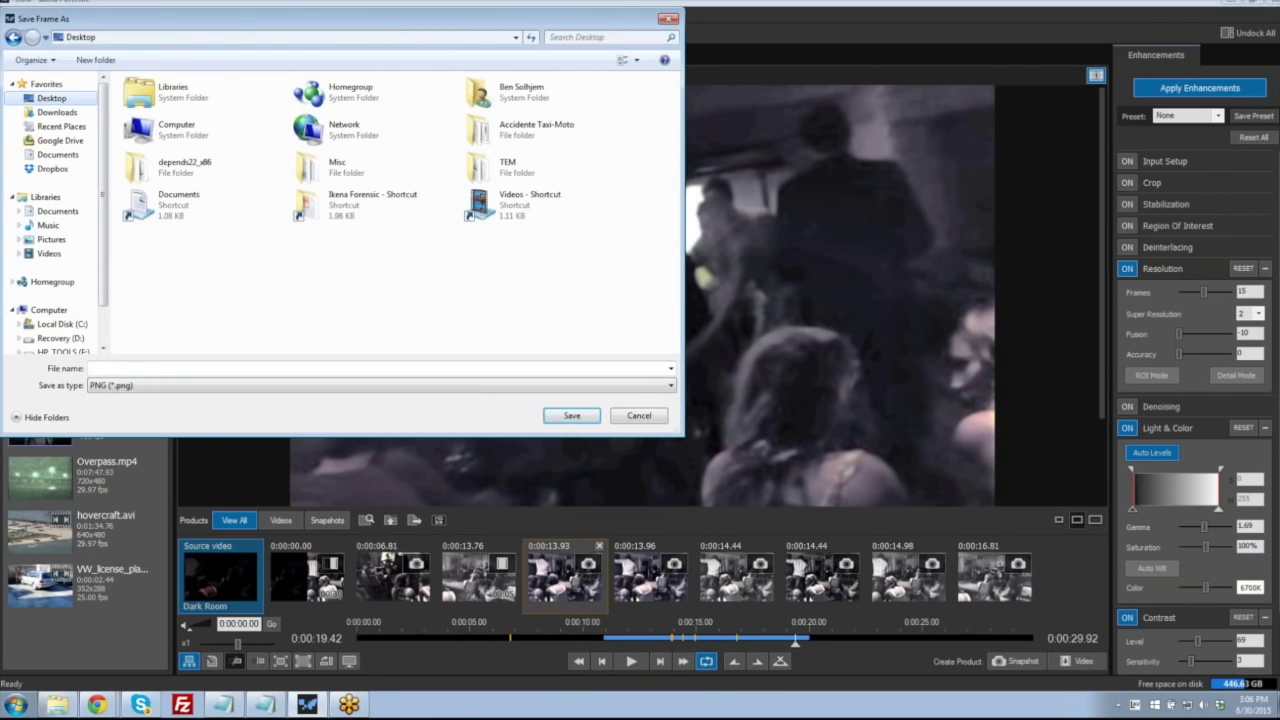
pyautogui.click(212, 385)
pyautogui.click(212, 395)
pyautogui.click(91, 368)
pyautogui.write('Test')
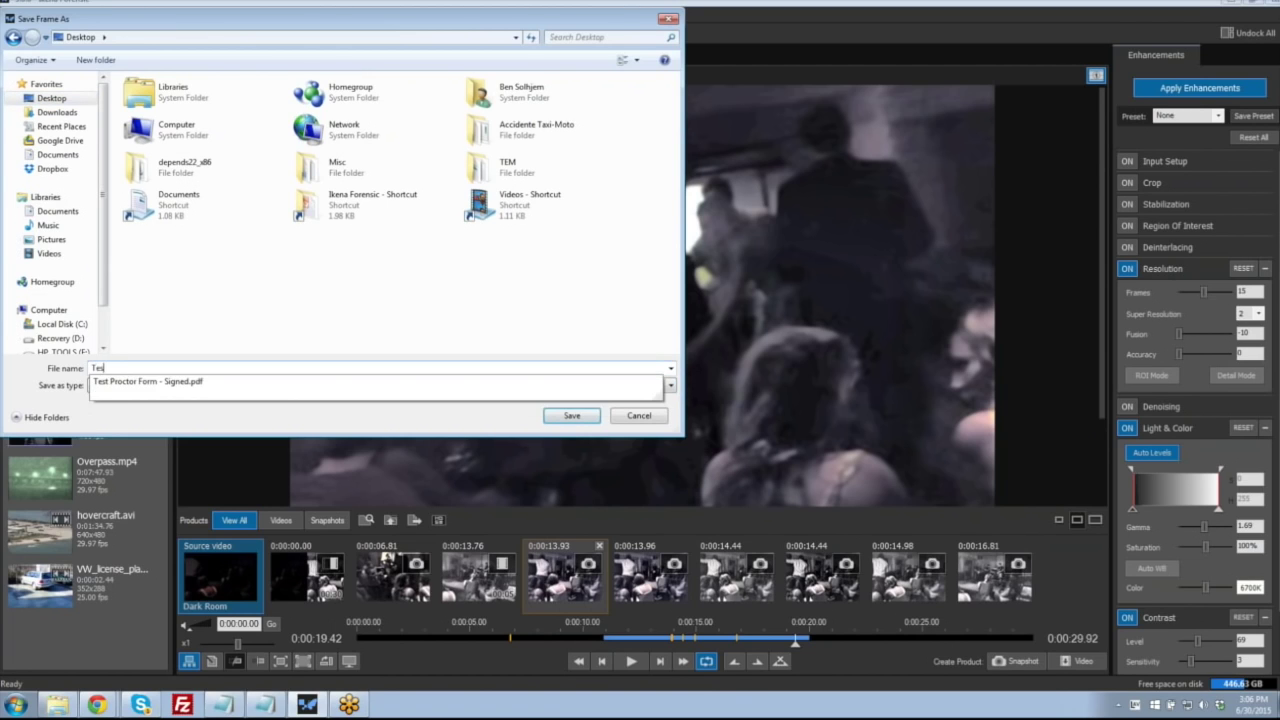
pyautogui.click(590, 418)
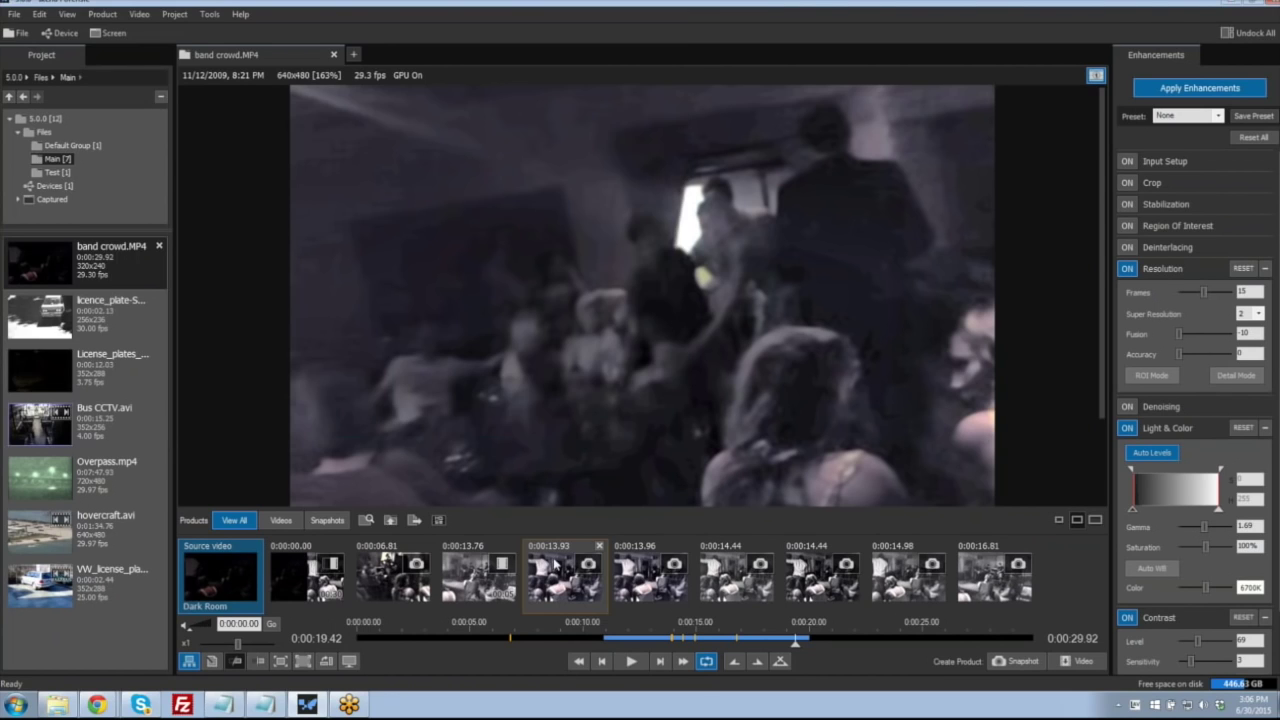
pyautogui.rightClick(468, 578)
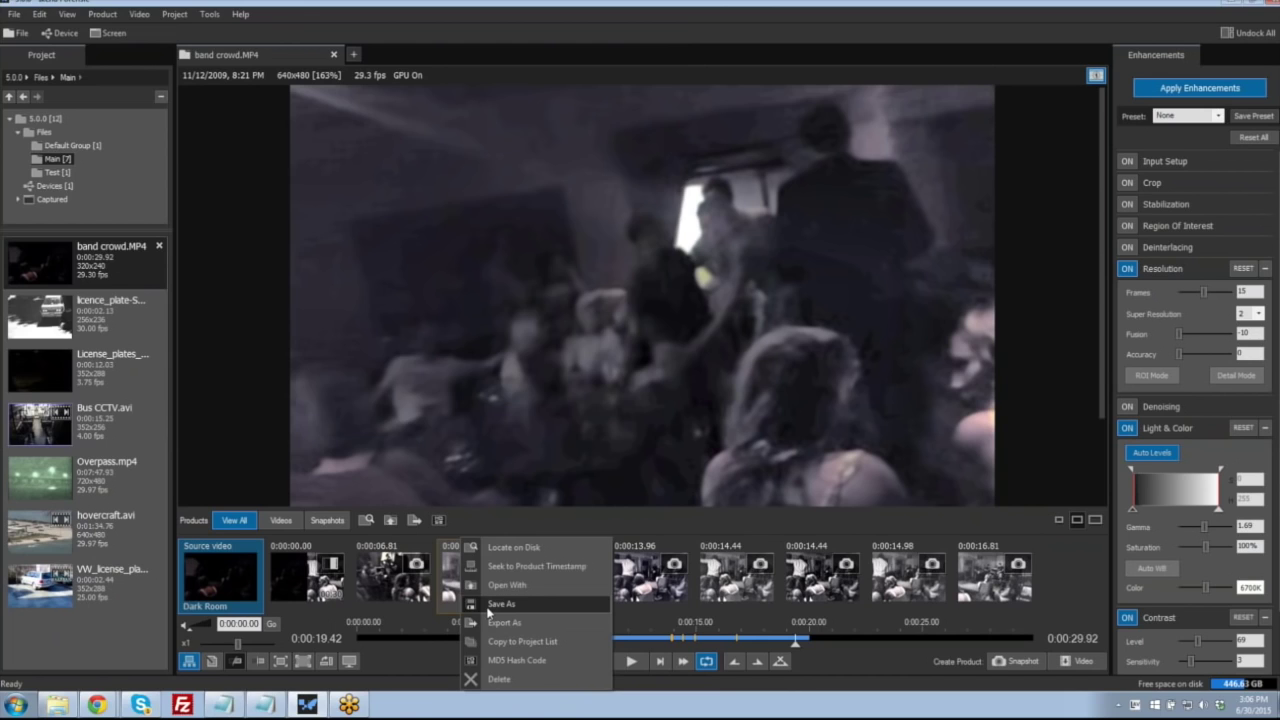
pyautogui.click(495, 604)
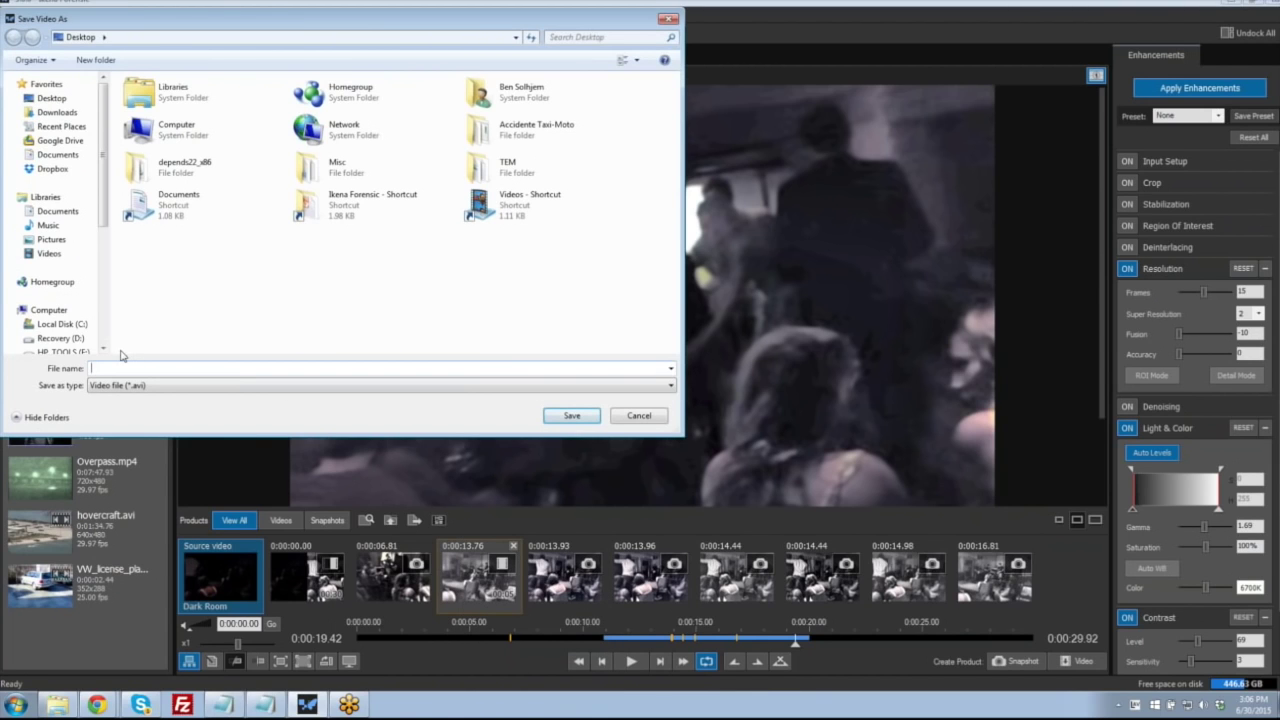
pyautogui.click(638, 415)
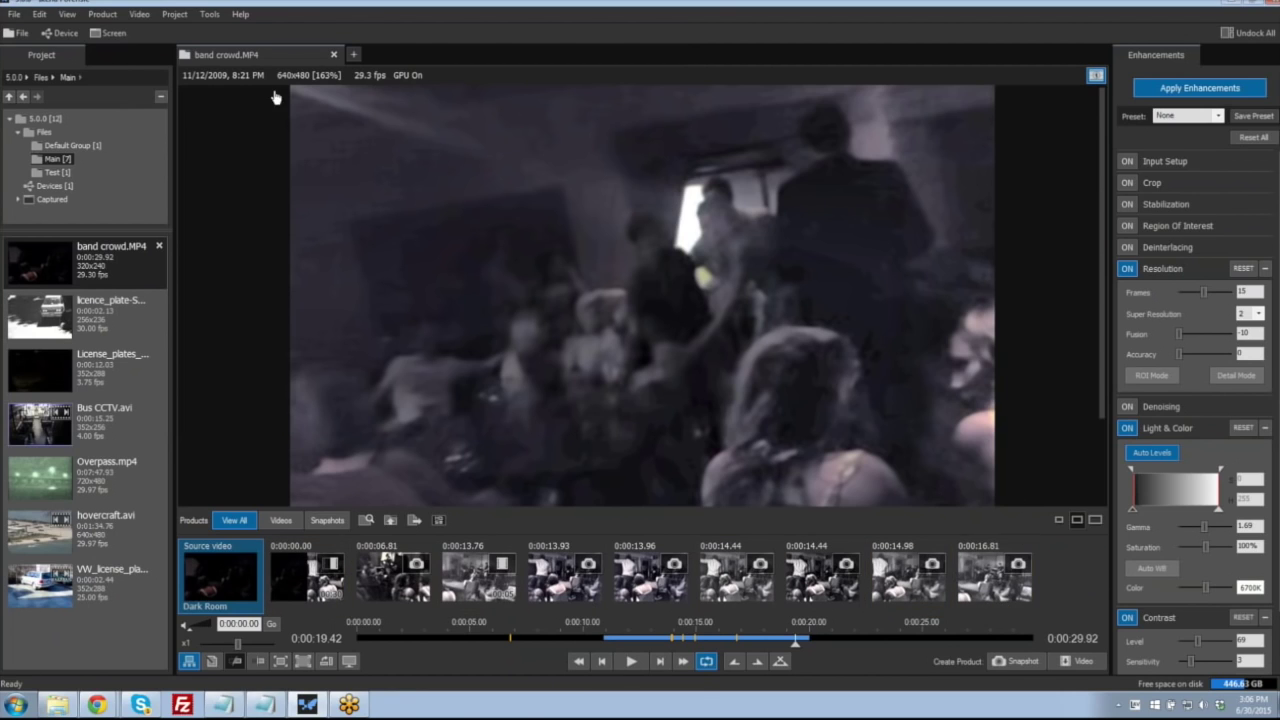
# - Generate a report for band crowd.MP4 and save it to the Desktop as an RTF file named Test
pyautogui.click(208, 16)
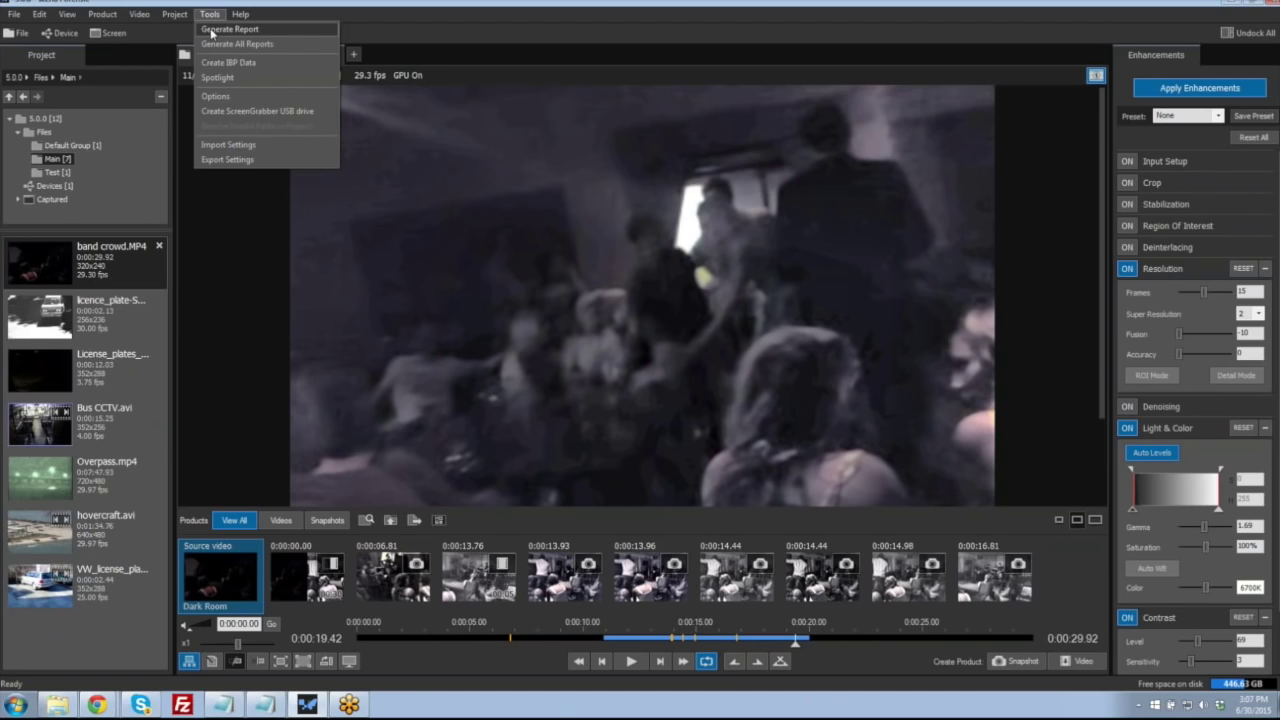
pyautogui.click(282, 43)
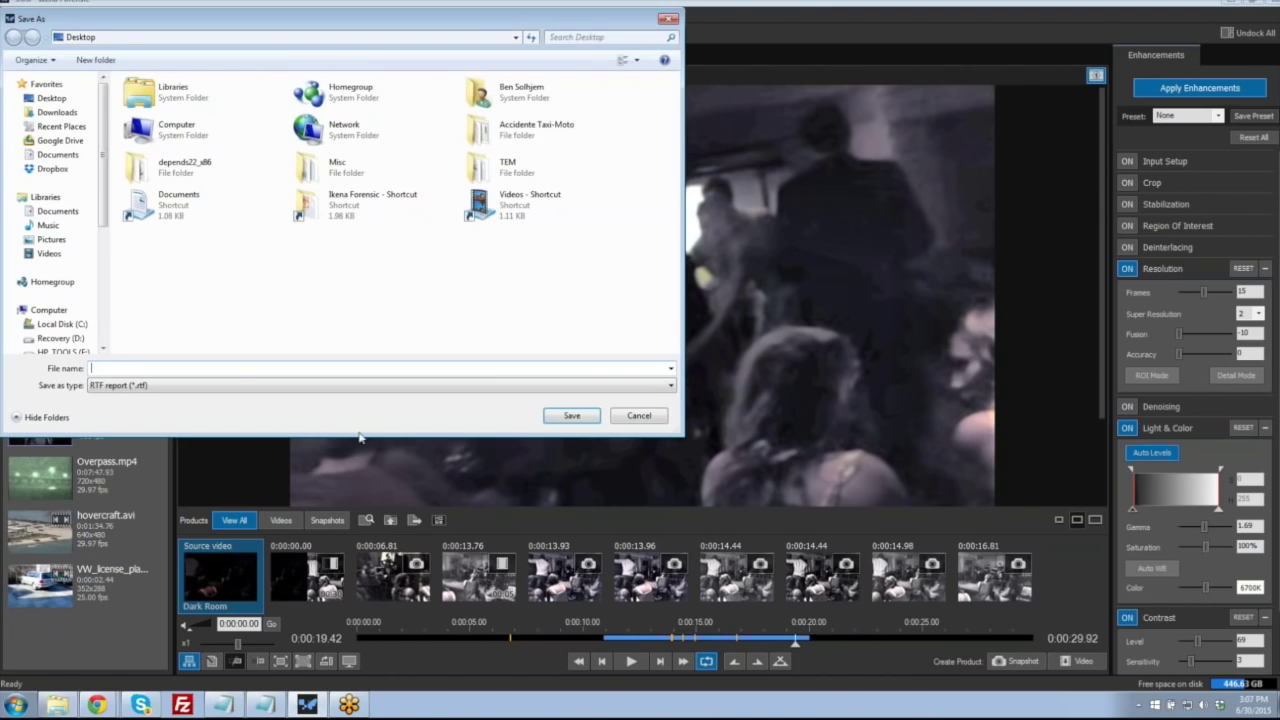
pyautogui.write('Test')
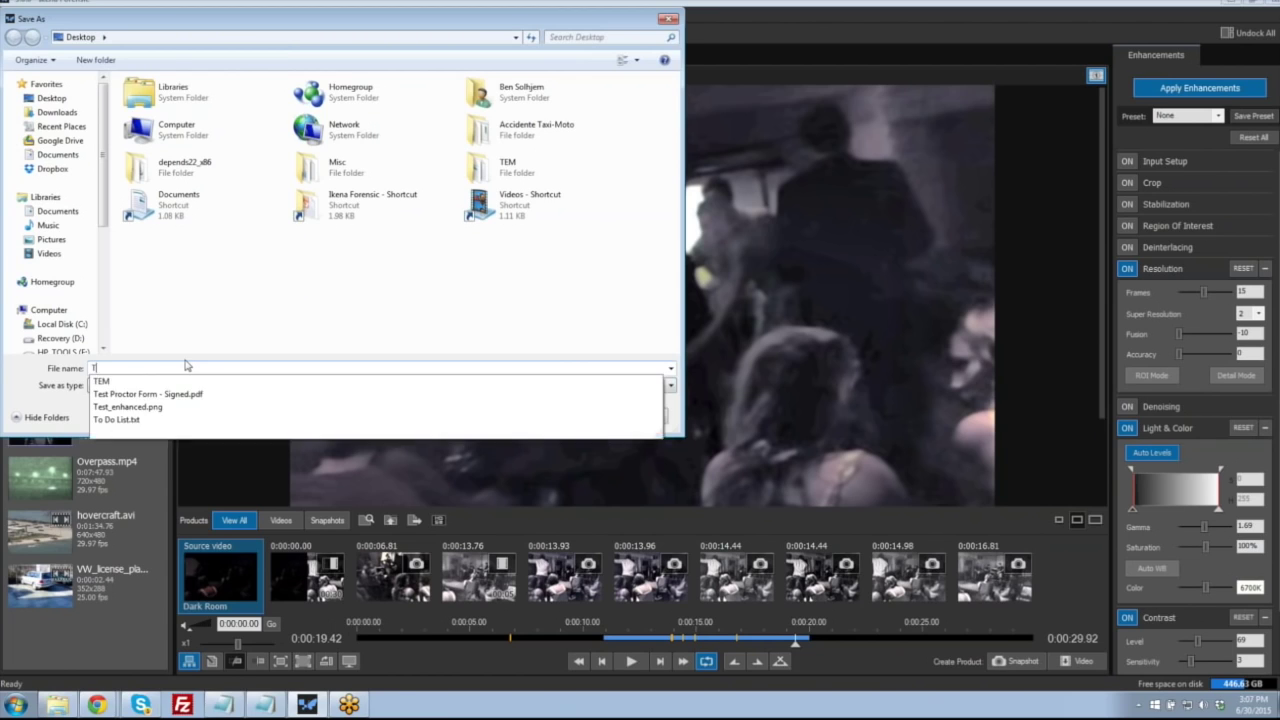
pyautogui.press('Return')
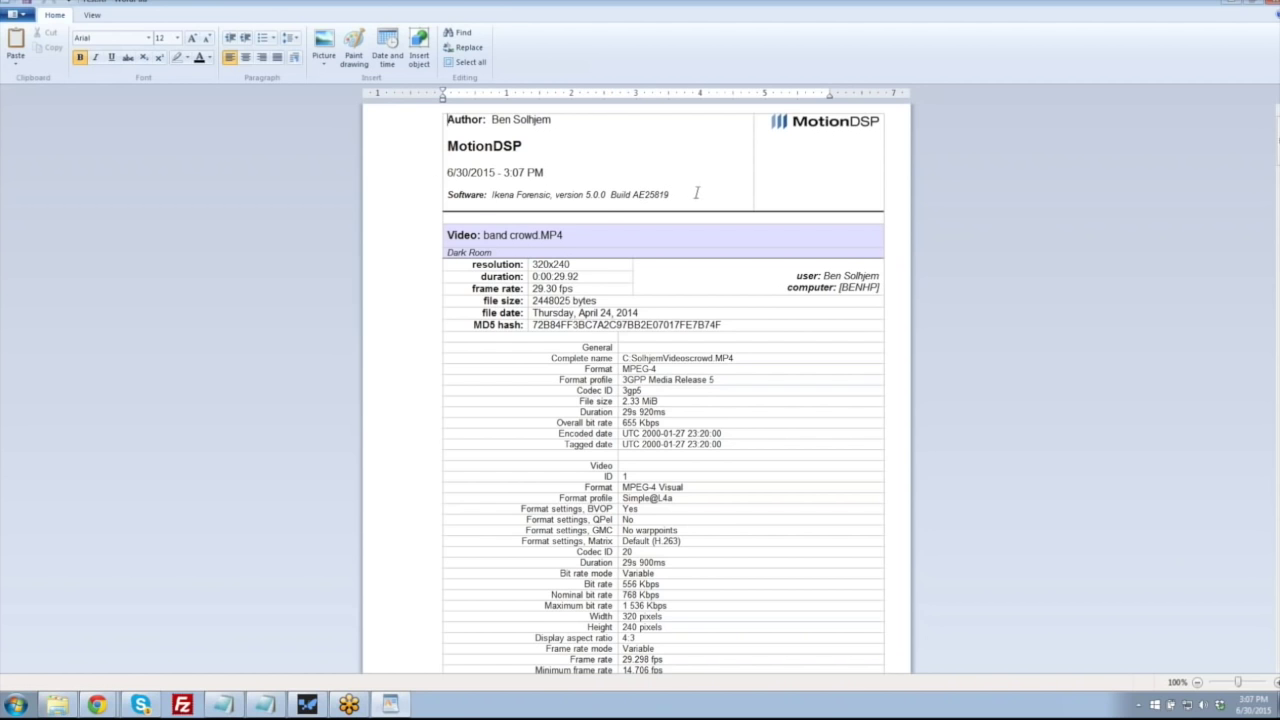
# - Review the report's source video details and the file information and enhancement settings listed for each processed video
pyautogui.scroll(-6, 693, 191)
pyautogui.scroll(3, 697, 193)
pyautogui.scroll(1, 697, 193)
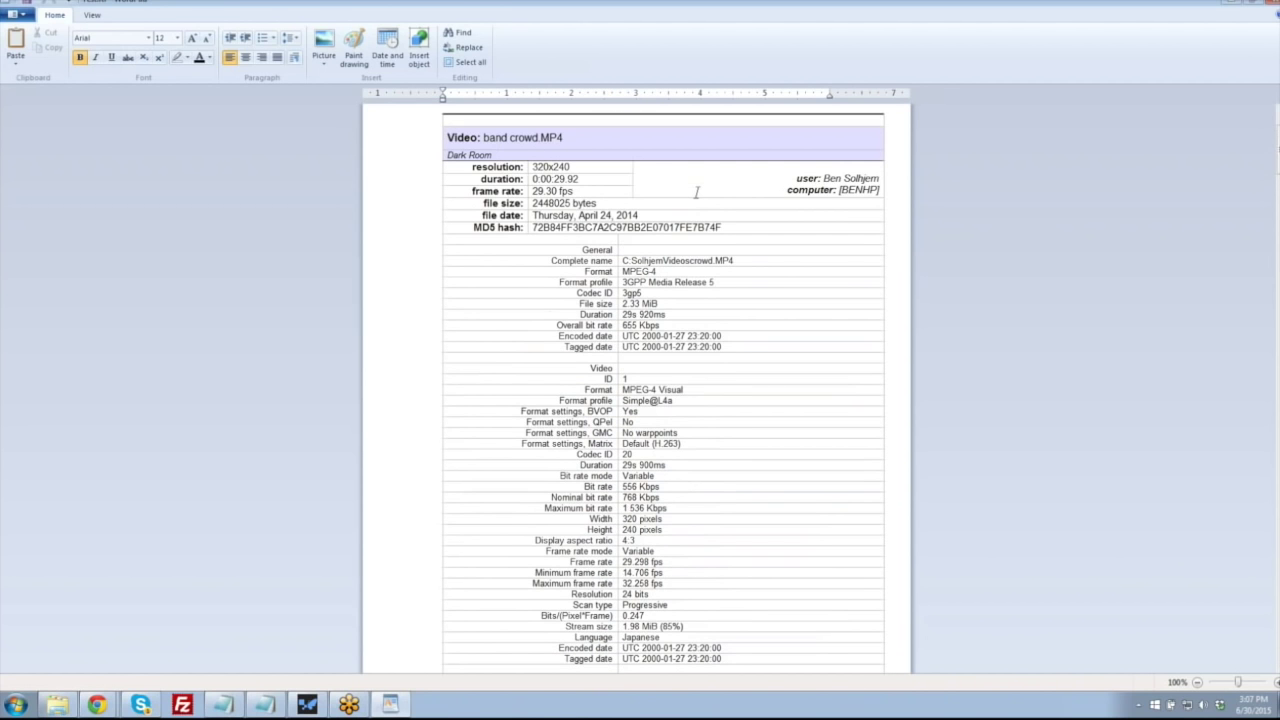
pyautogui.scroll(-5, 697, 192)
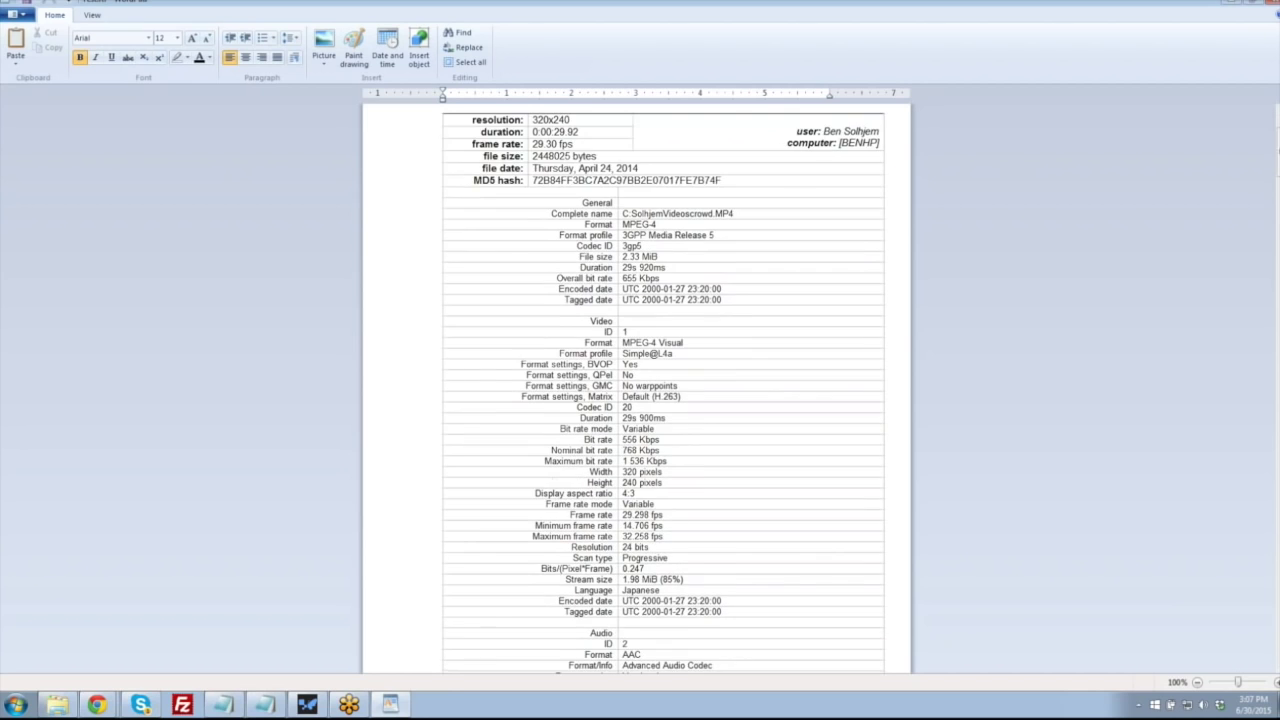
pyautogui.scroll(-7, 663, 393)
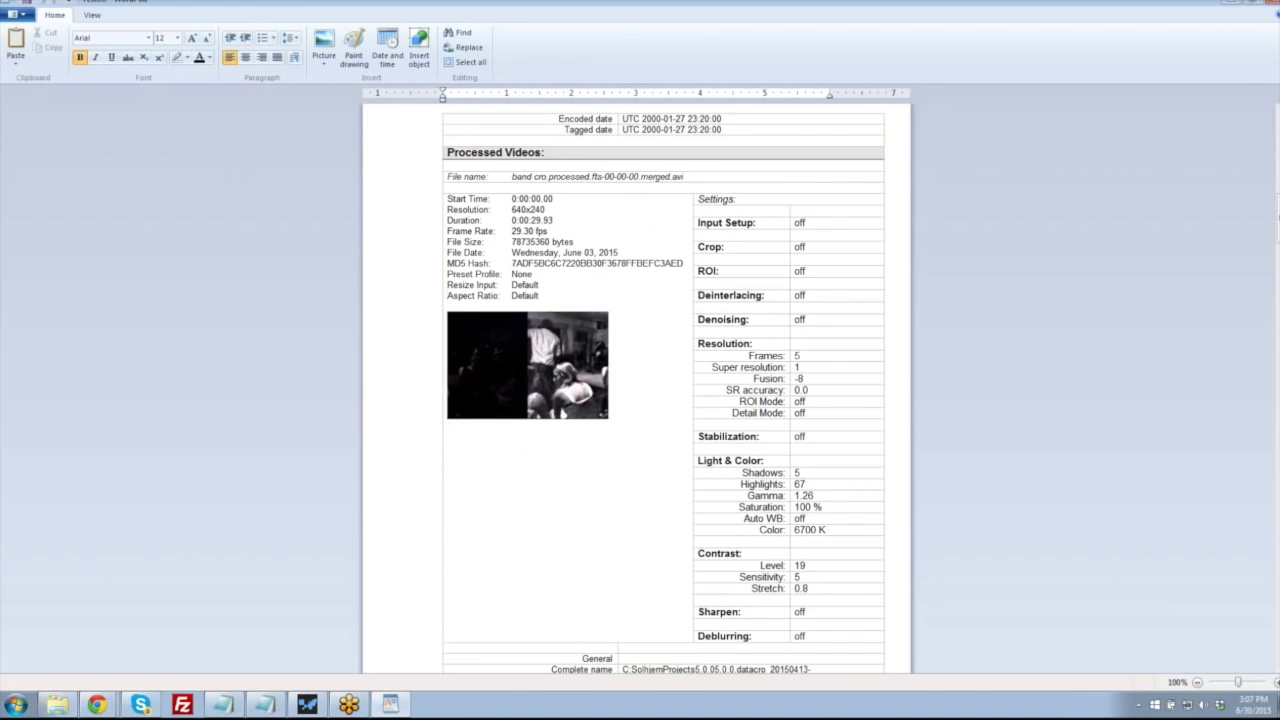
pyautogui.scroll(-1, 664, 393)
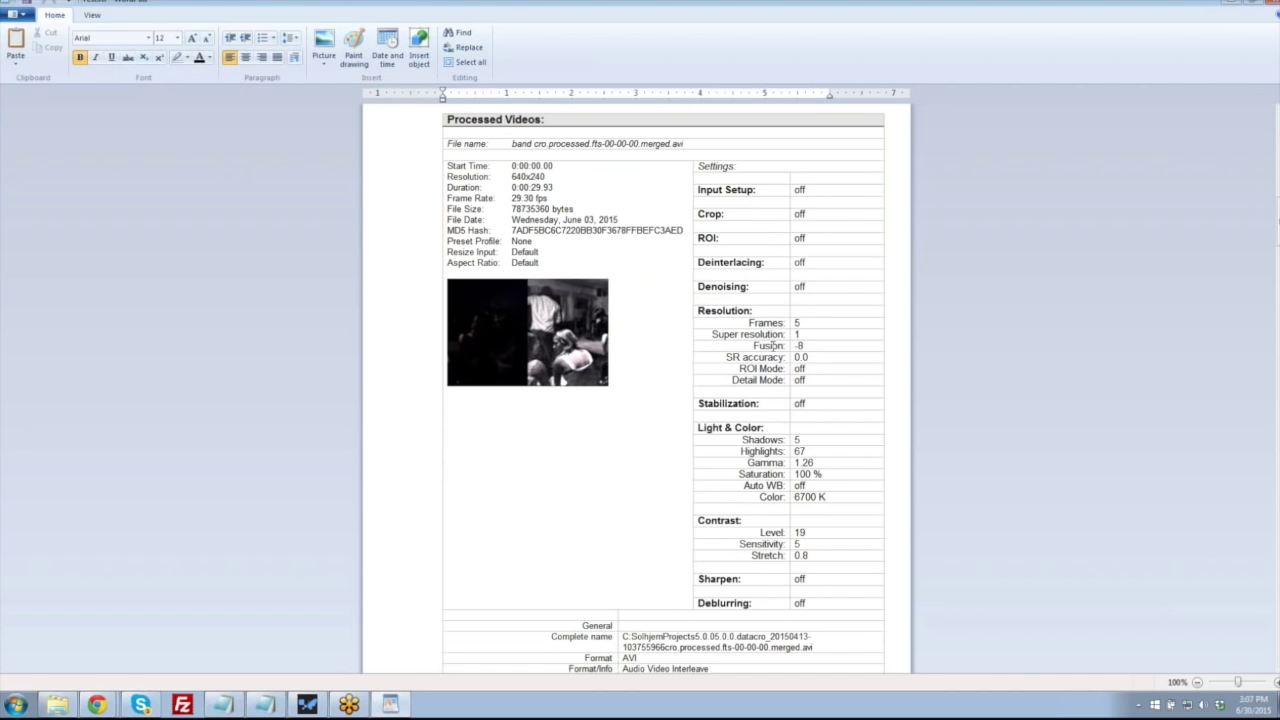
pyautogui.scroll(-20, 773, 345)
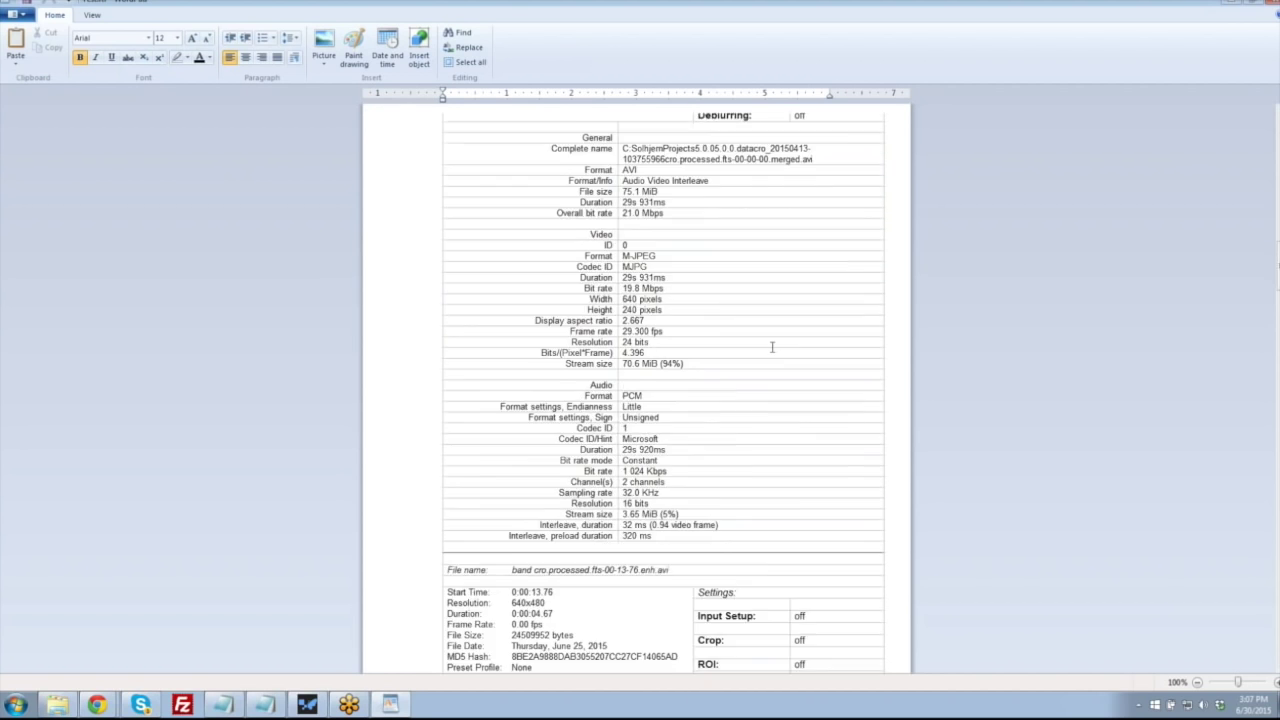
pyautogui.scroll(-3, 772, 347)
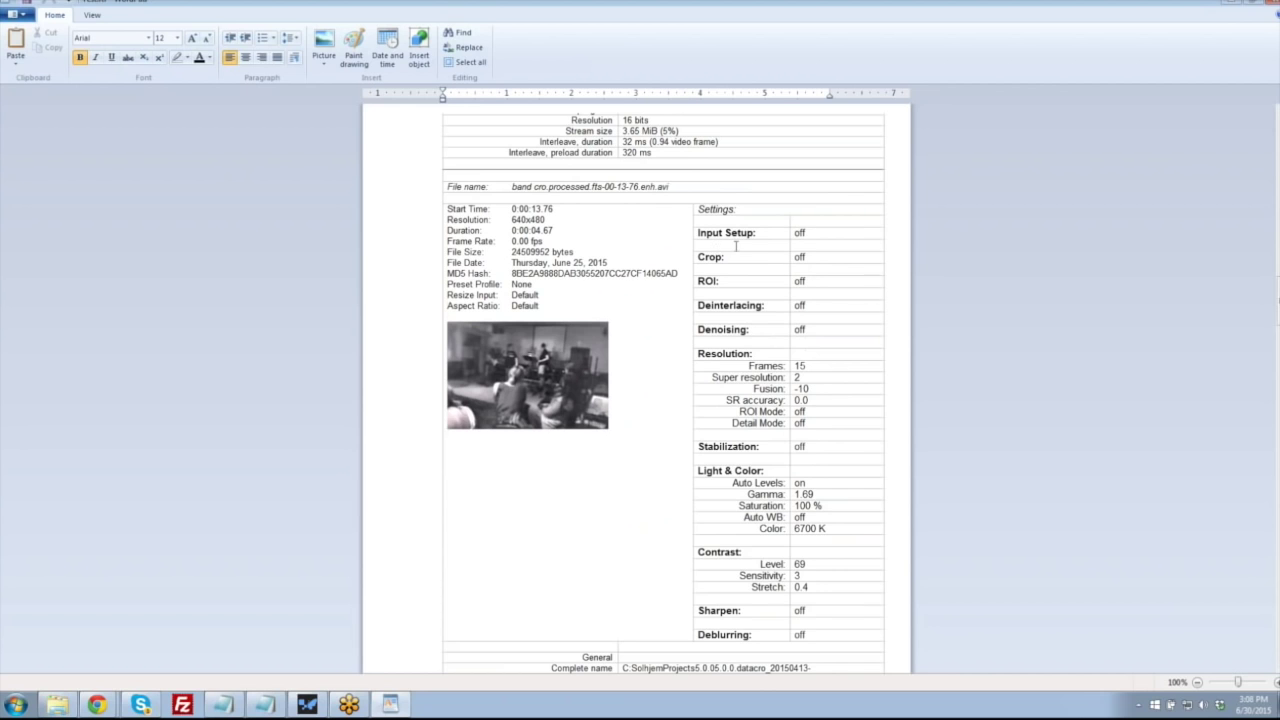
pyautogui.scroll(-12, 745, 590)
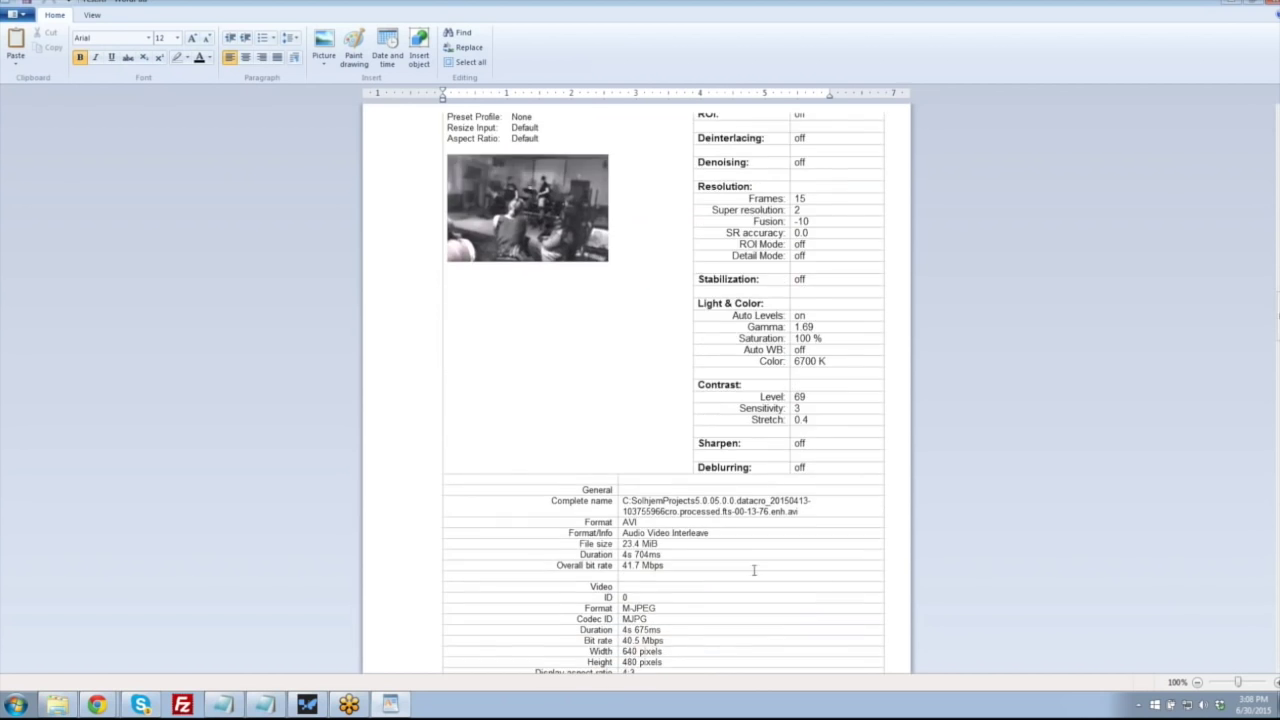
# - Examine the report's snapshot entries, including their MD5 hash codes, images and enhancement settings
pyautogui.scroll(-8, 755, 567)
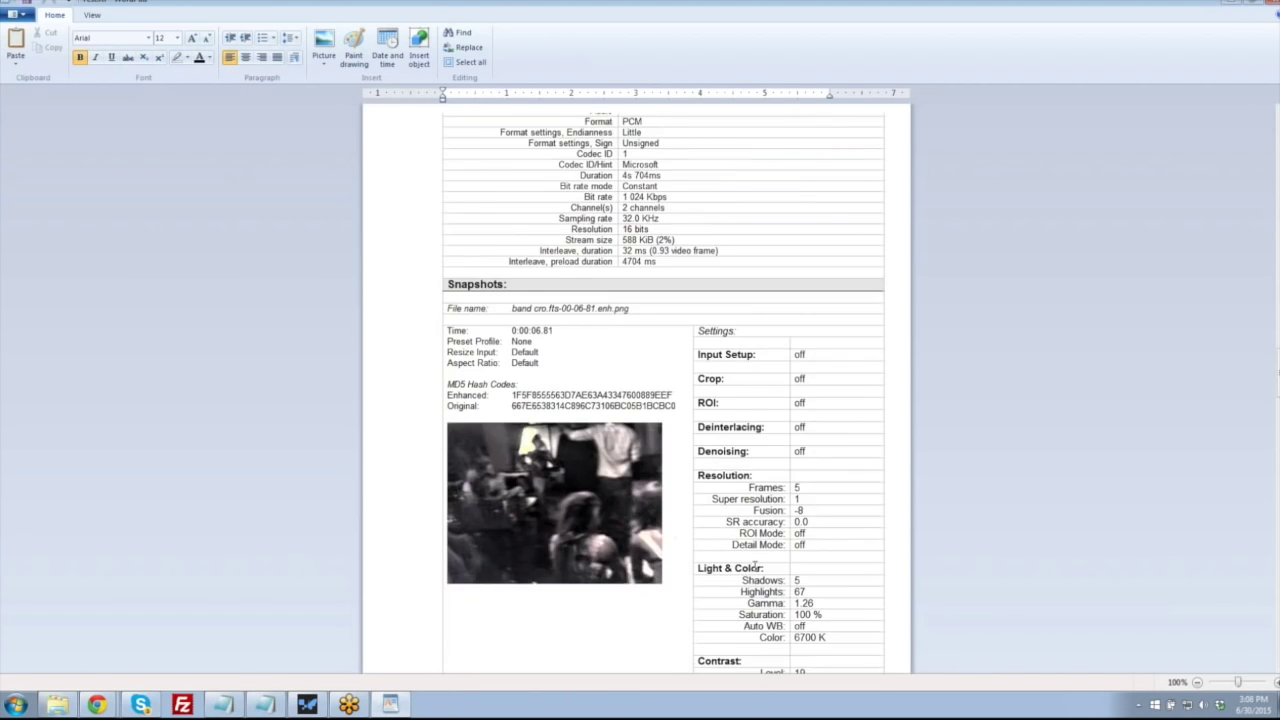
pyautogui.scroll(-3, 748, 362)
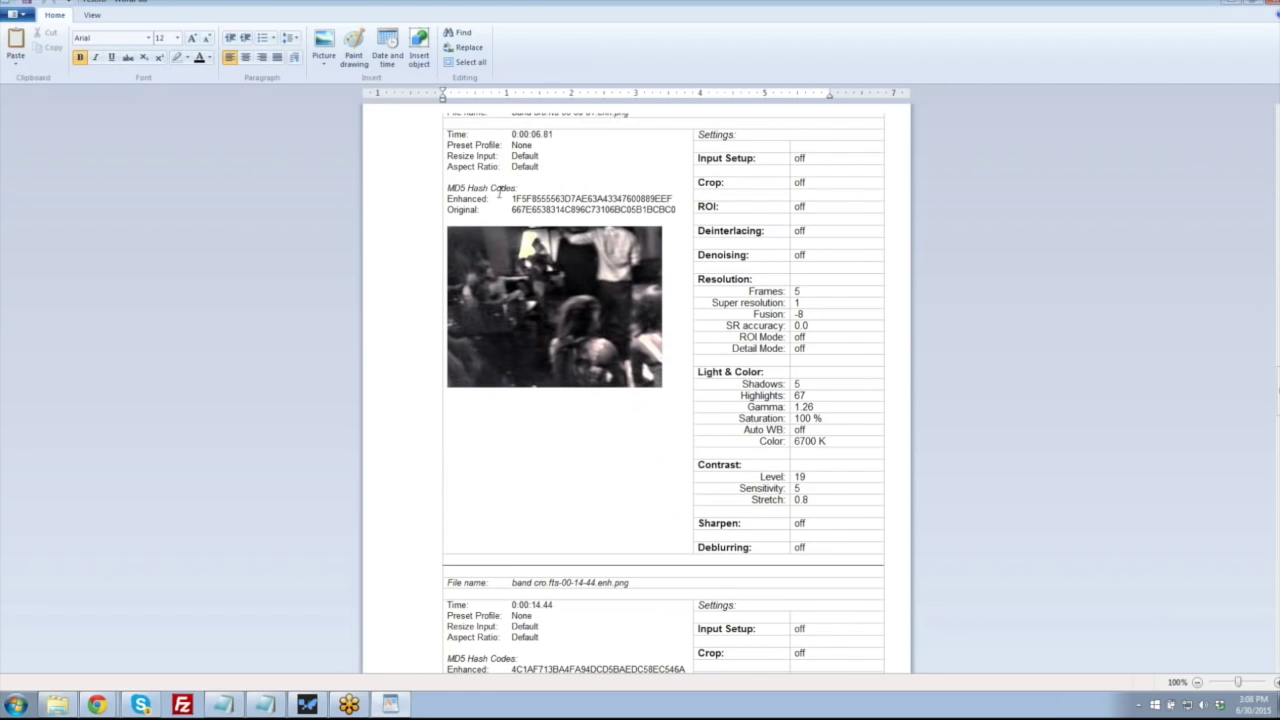
pyautogui.scroll(-10, 756, 274)
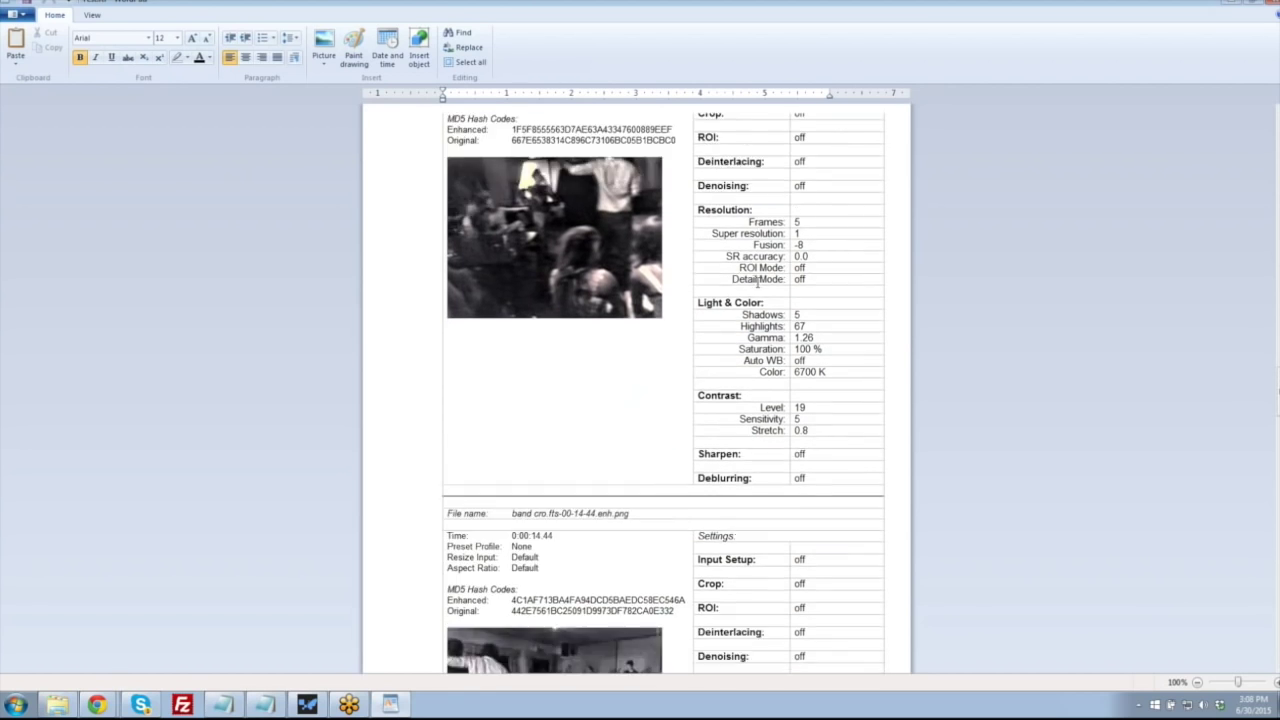
pyautogui.scroll(-12, 757, 283)
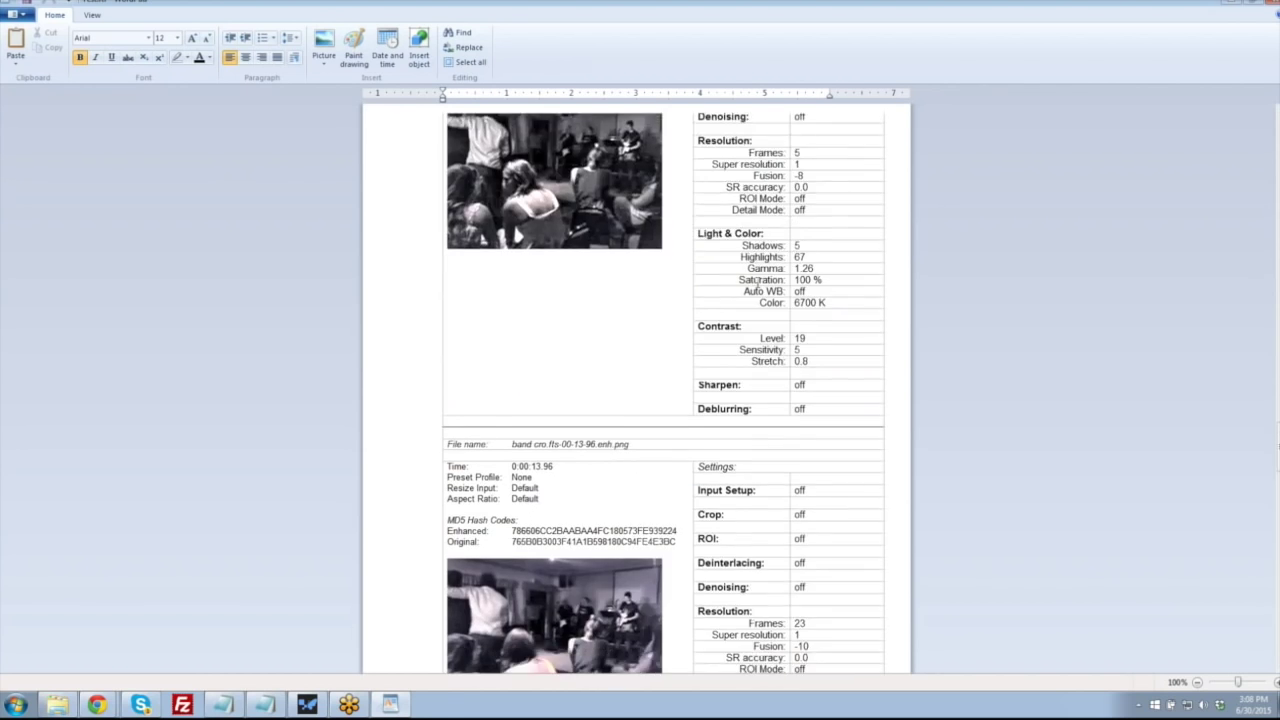
pyautogui.scroll(-13, 757, 283)
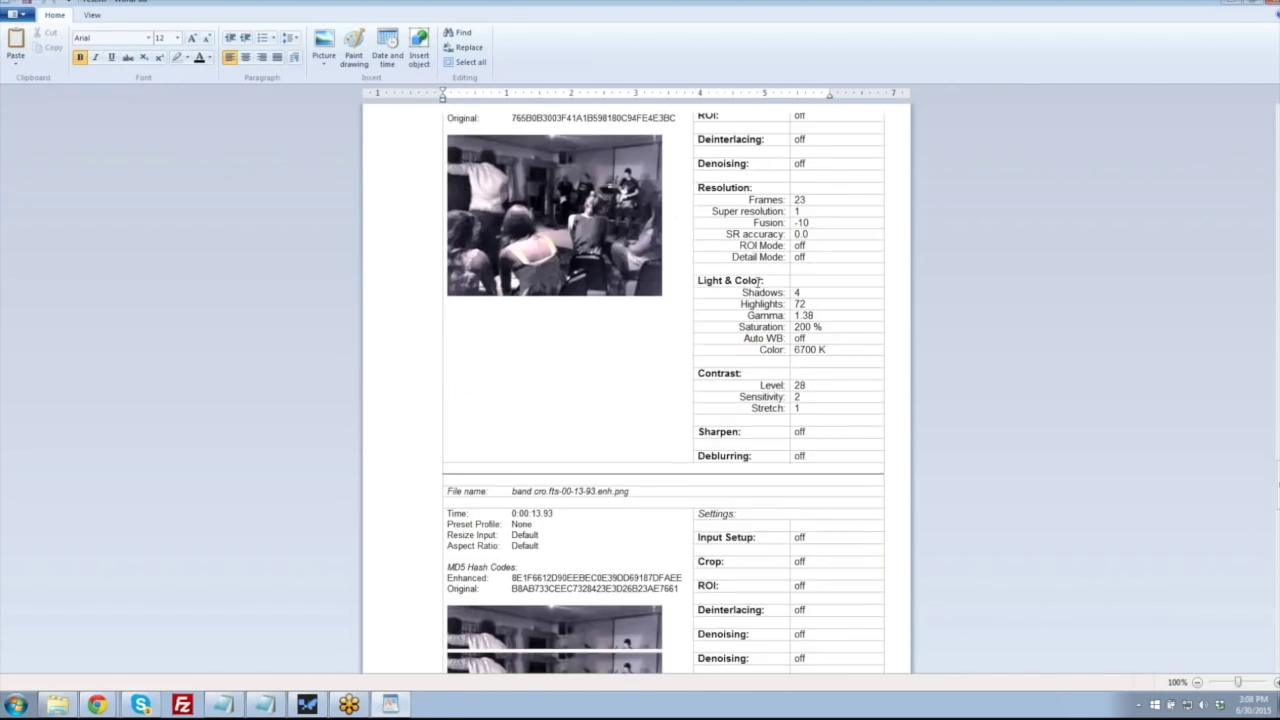
pyautogui.scroll(-7, 757, 282)
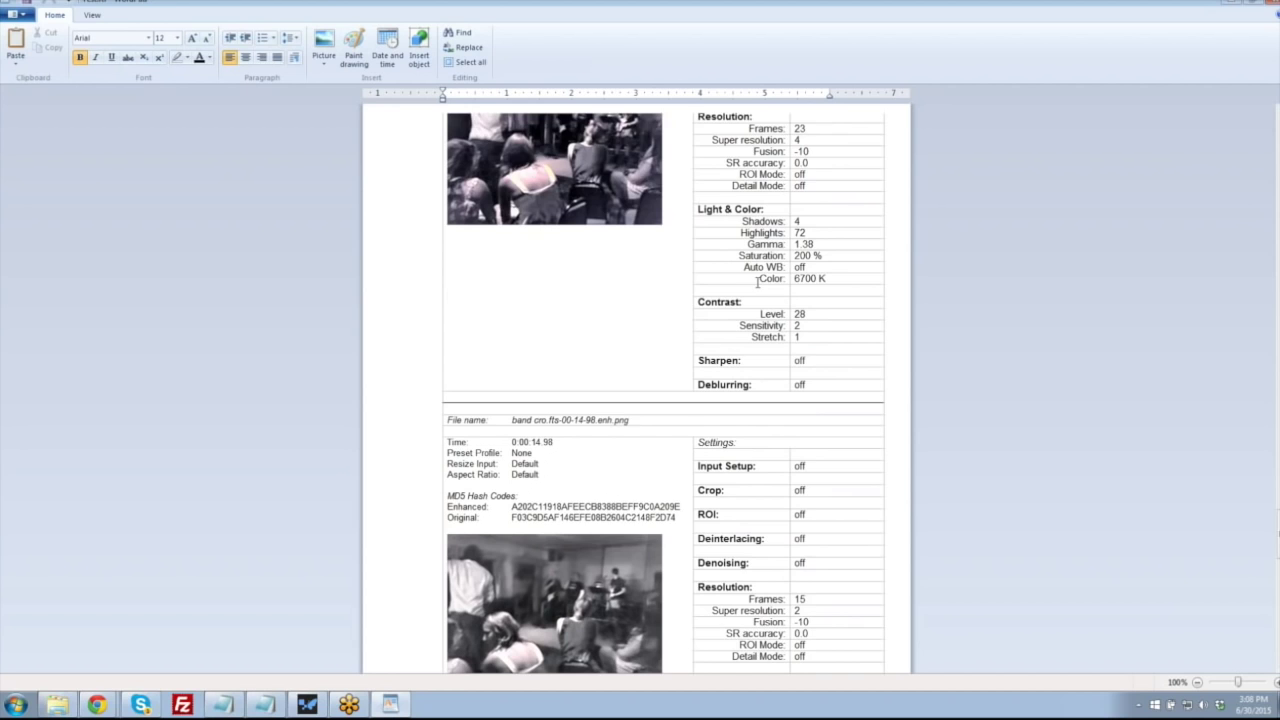